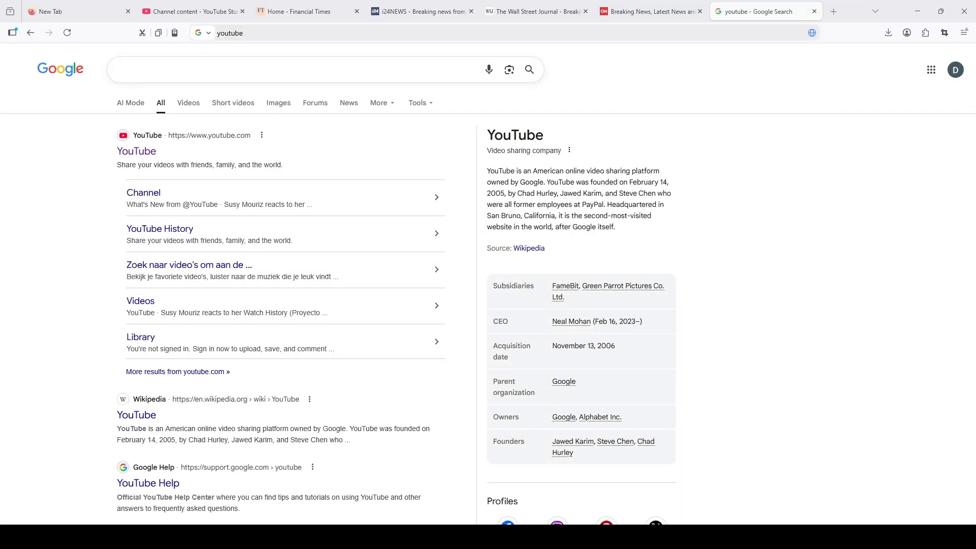
# Search the web for CAPCUT and start the desktop program's download from its official website.
pyautogui.click(324, 70)
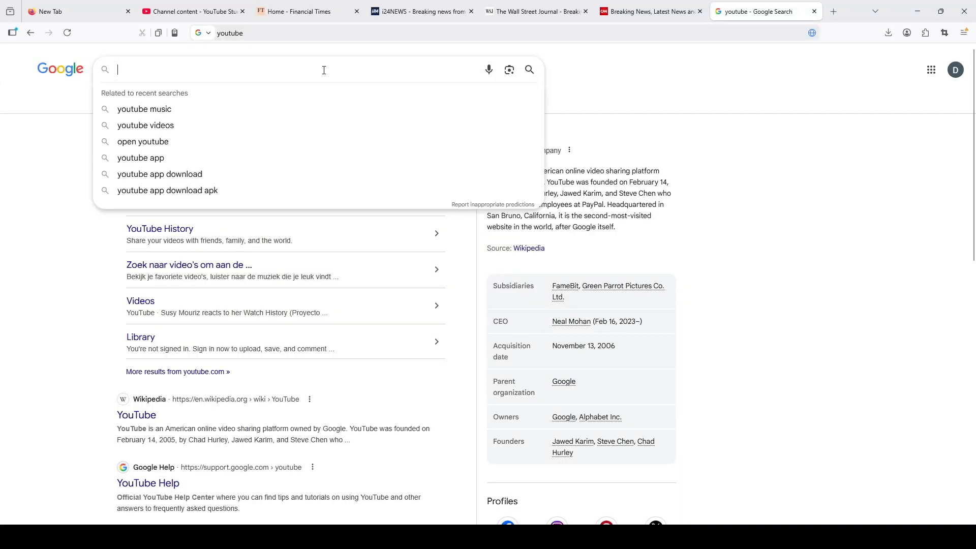
pyautogui.click(587, 105)
pyautogui.click(429, 68)
pyautogui.write('CAPCUT')
pyautogui.press('Return')
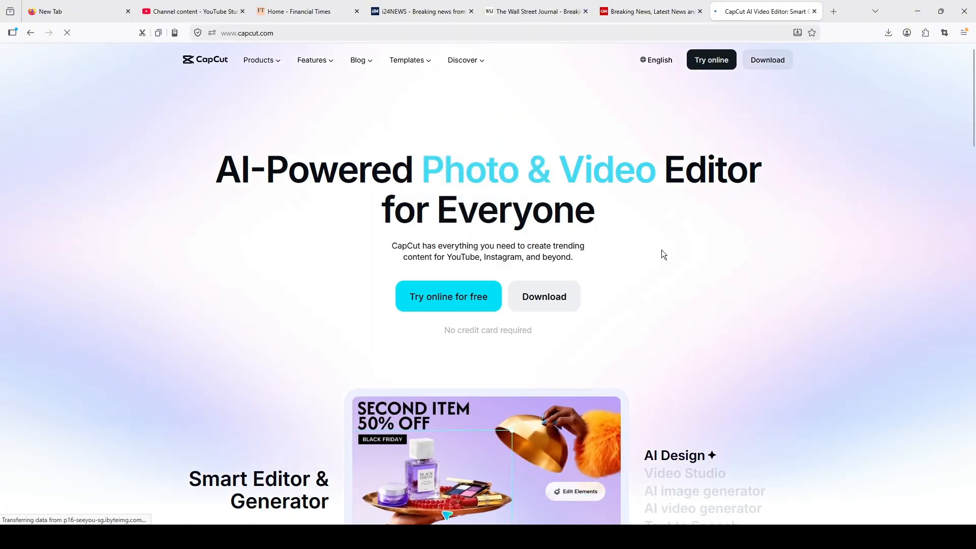
pyautogui.click(548, 306)
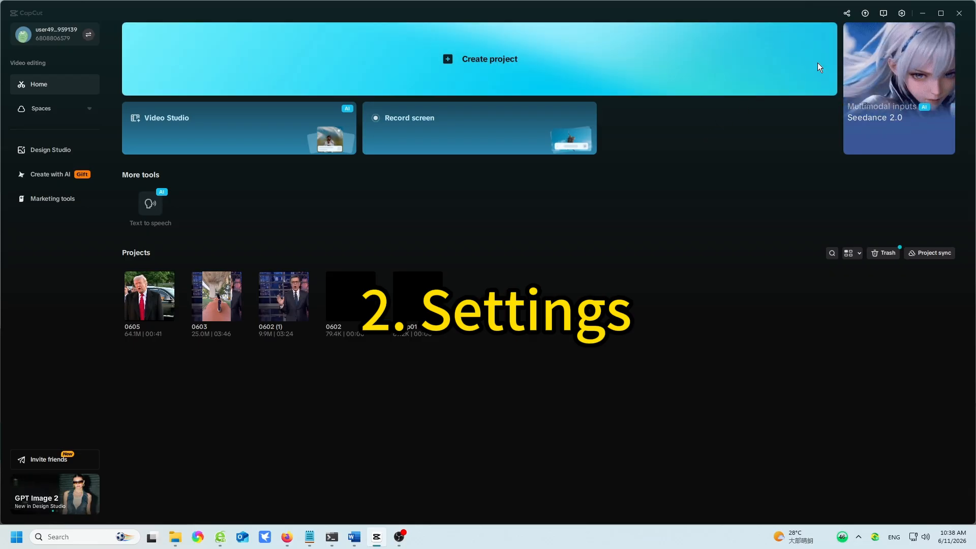
# Review CapCut's draft storage, performance and general settings, including the interface language list, and save them.
pyautogui.click(904, 17)
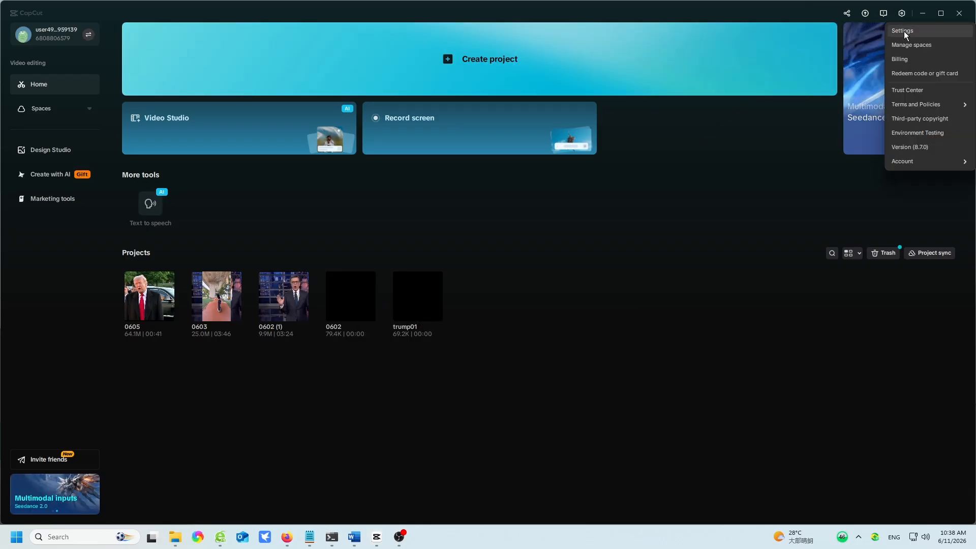
pyautogui.click(903, 31)
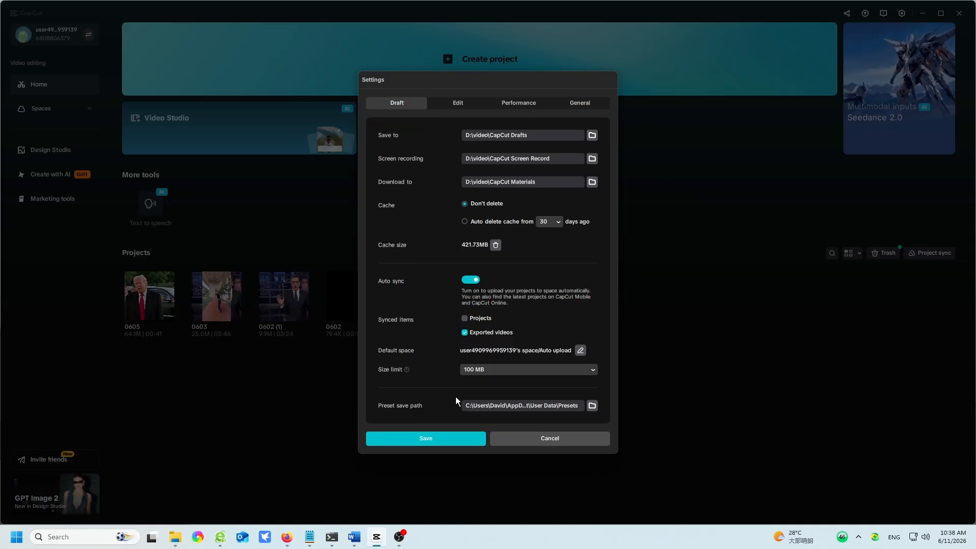
pyautogui.click(526, 104)
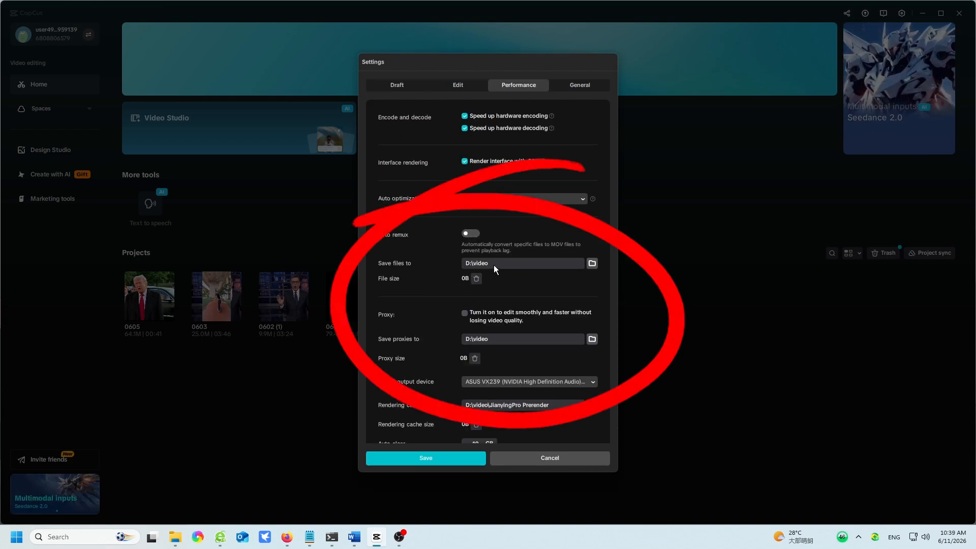
pyautogui.click(584, 86)
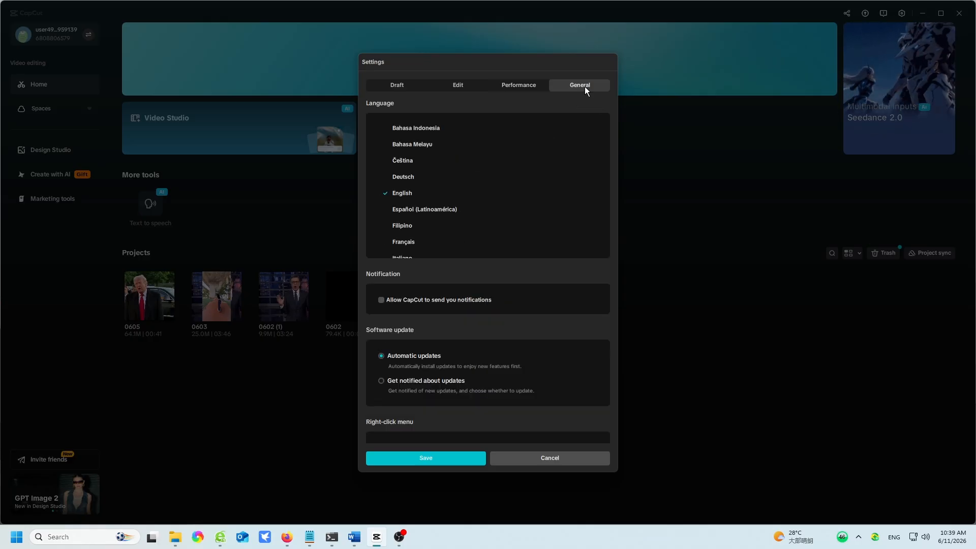
pyautogui.scroll(-6, 454, 203)
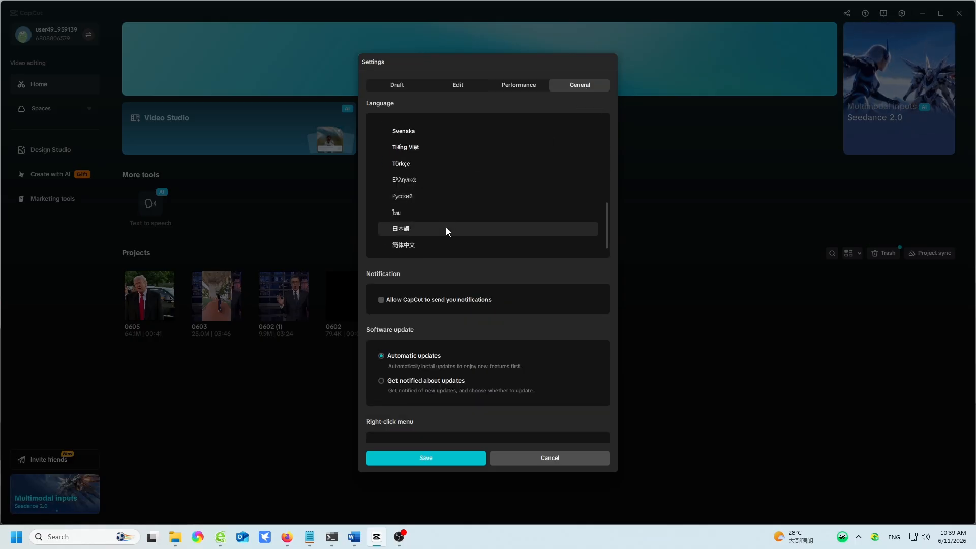
pyautogui.scroll(-1, 447, 227)
pyautogui.scroll(4, 446, 199)
pyautogui.scroll(3, 446, 200)
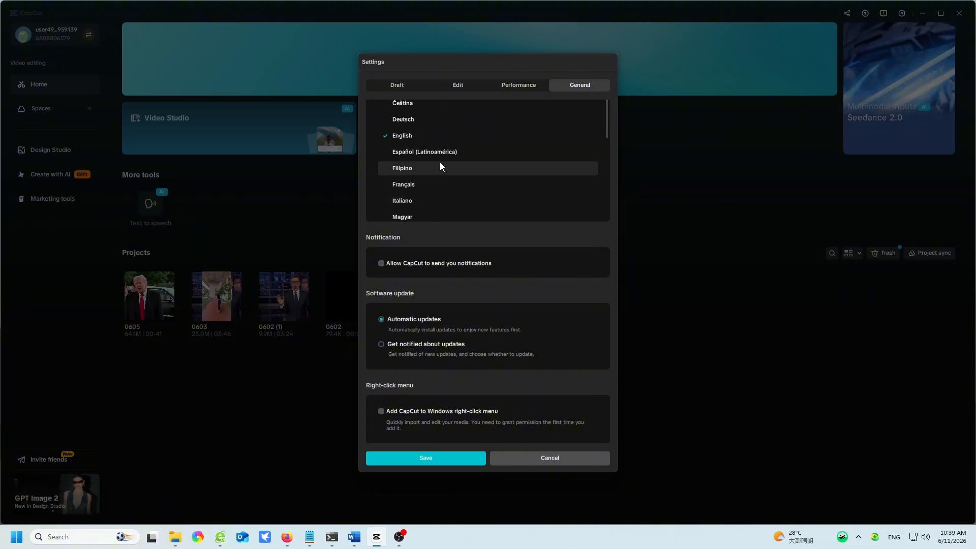
pyautogui.click(433, 461)
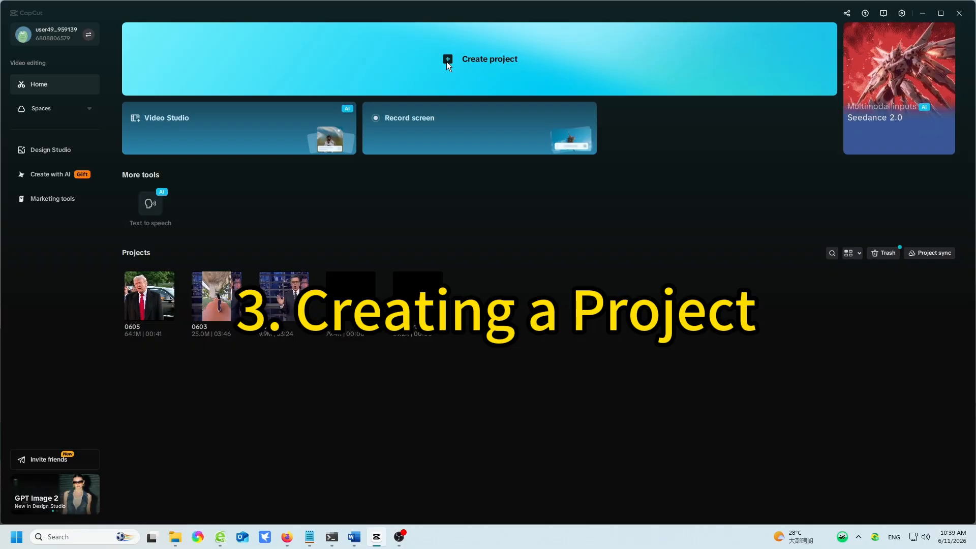
# Create a new project and import all media files from the AIVIDEO folder.
pyautogui.click(447, 58)
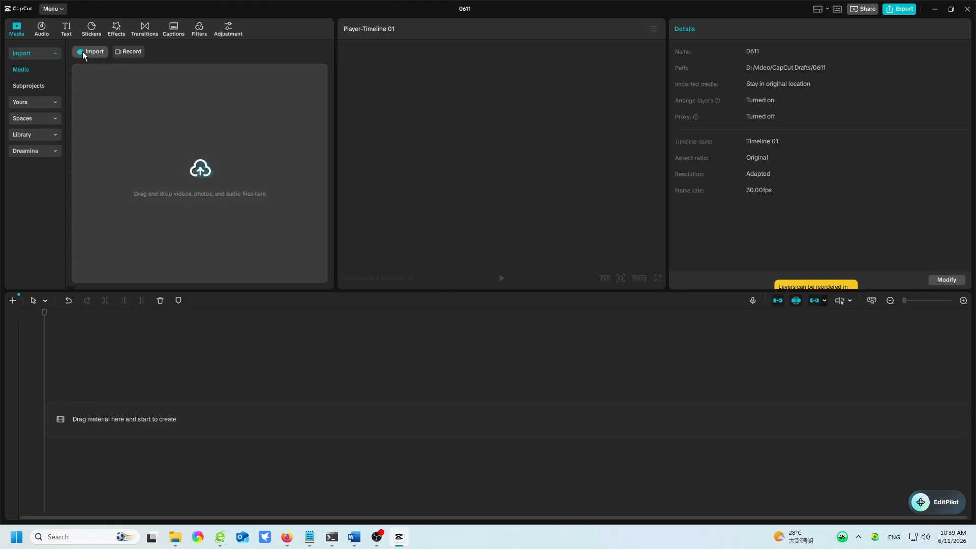
pyautogui.click(81, 51)
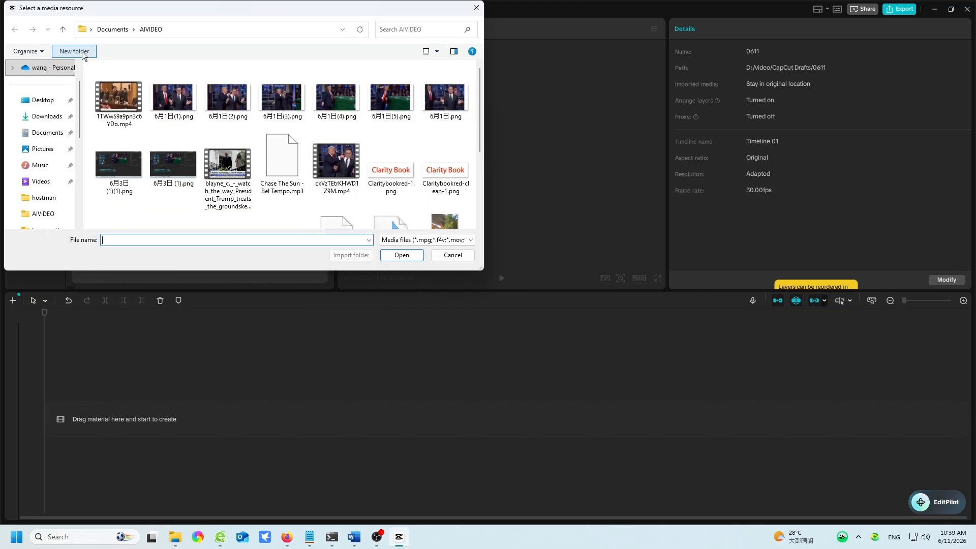
pyautogui.click(124, 102)
pyautogui.scroll(-3, 478, 144)
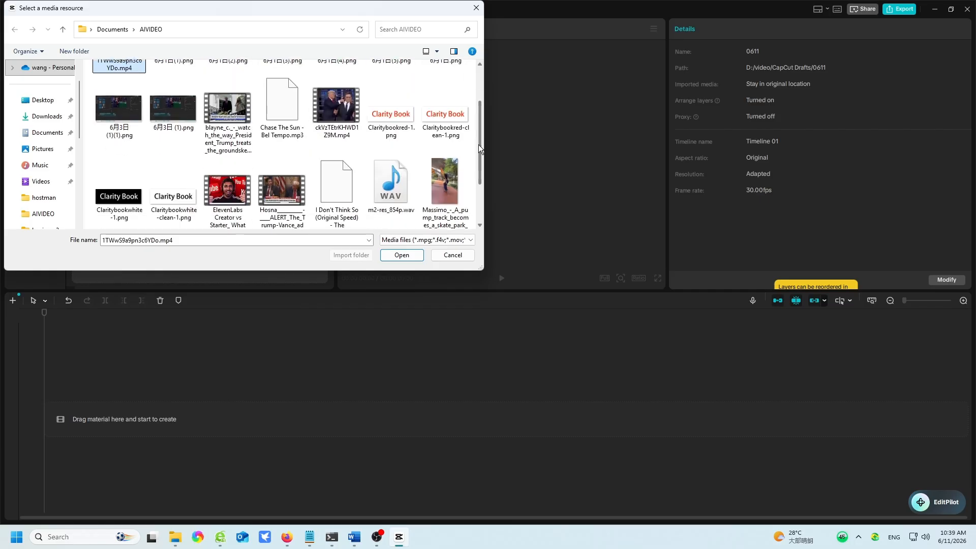
pyautogui.hotkey('ctrl', 'a')
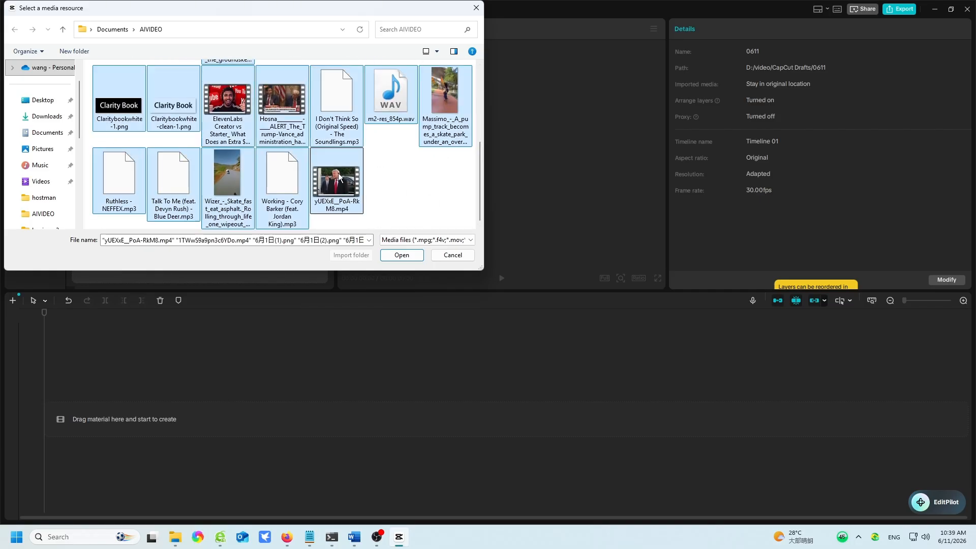
pyautogui.click(400, 256)
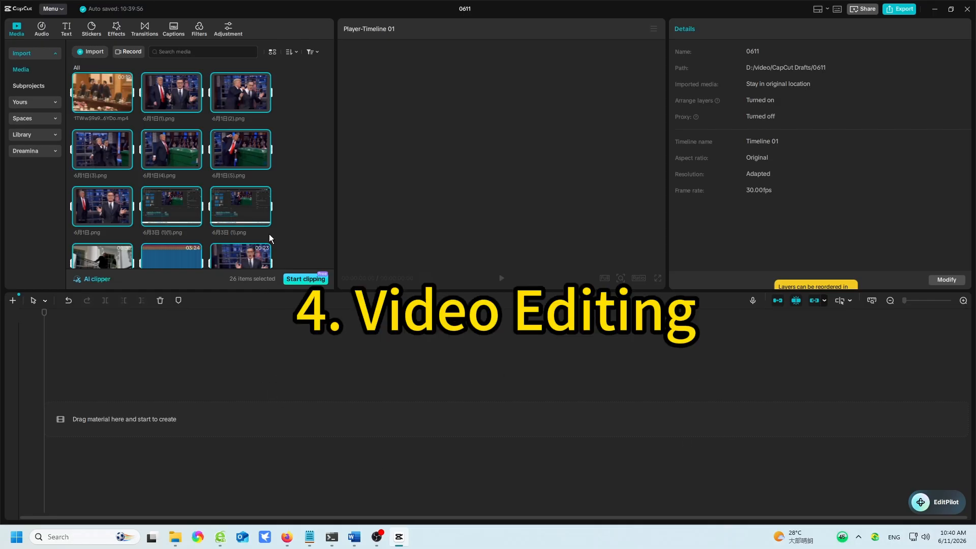
# Place the clip ckVzTEtrKHWD1Z9M.mp4 at the start of the timeline and rename the project Trump.
pyautogui.scroll(-6, 287, 204)
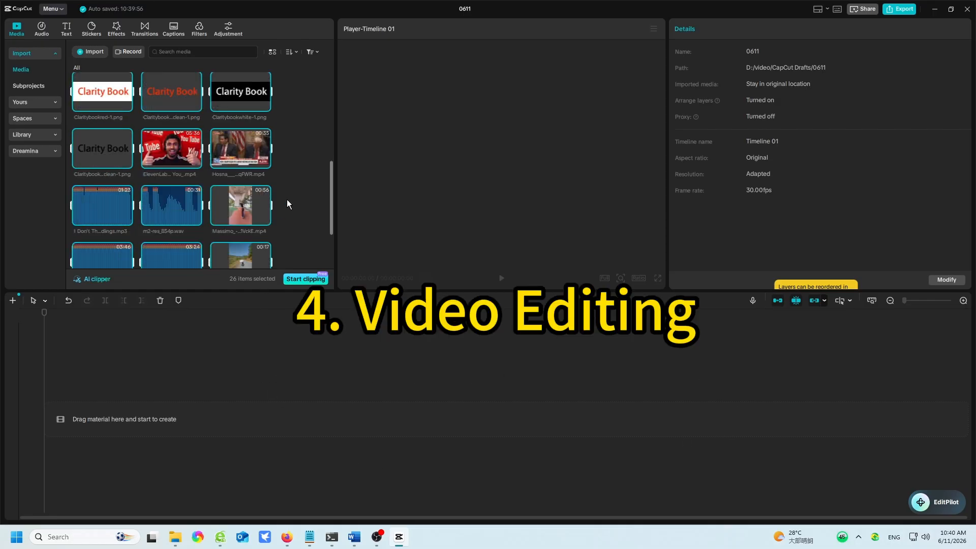
pyautogui.scroll(-2, 287, 203)
pyautogui.scroll(4, 287, 204)
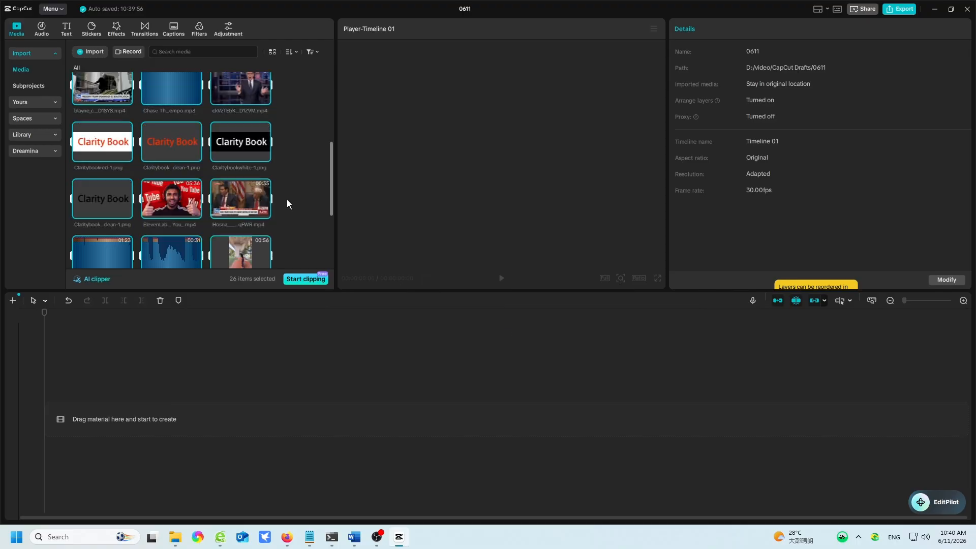
pyautogui.scroll(2, 286, 199)
pyautogui.click(286, 199)
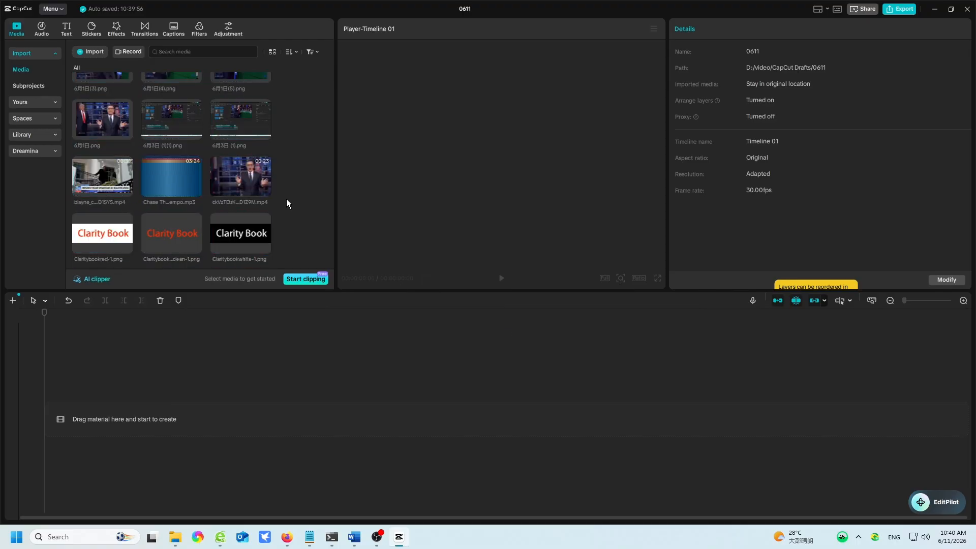
pyautogui.moveTo(256, 185); pyautogui.dragTo(94, 417)
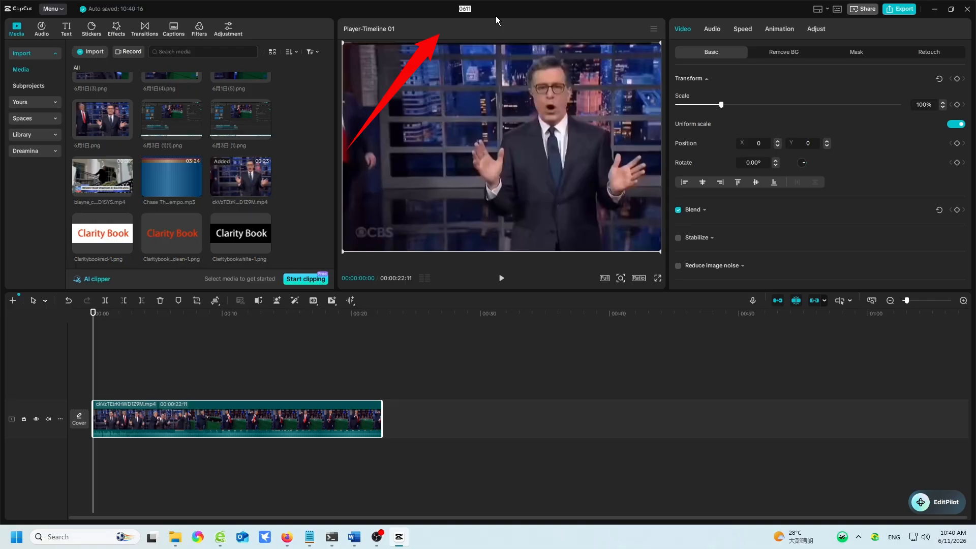
pyautogui.write('Trump')
pyautogui.press('Return')
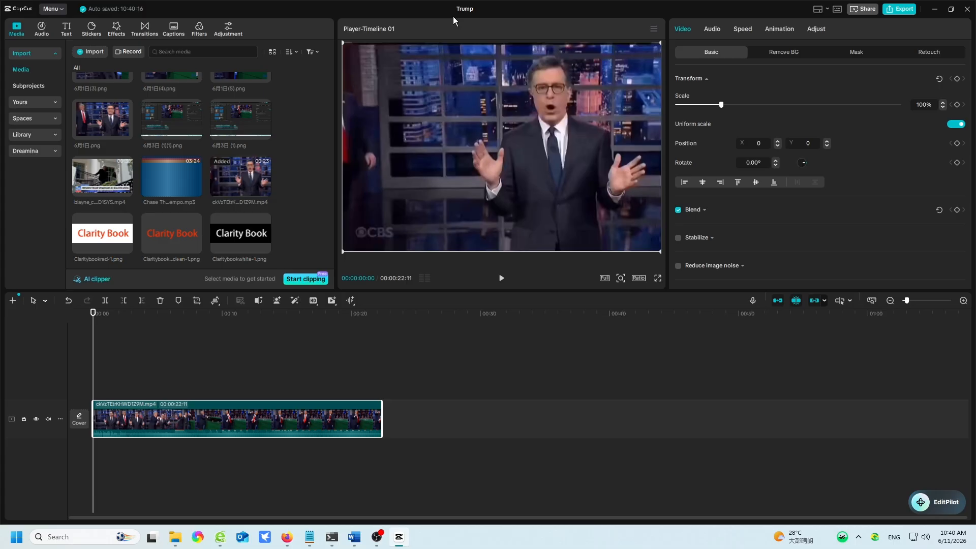
# Show the color oscilloscope below the video preview, then hide it again.
pyautogui.click(653, 29)
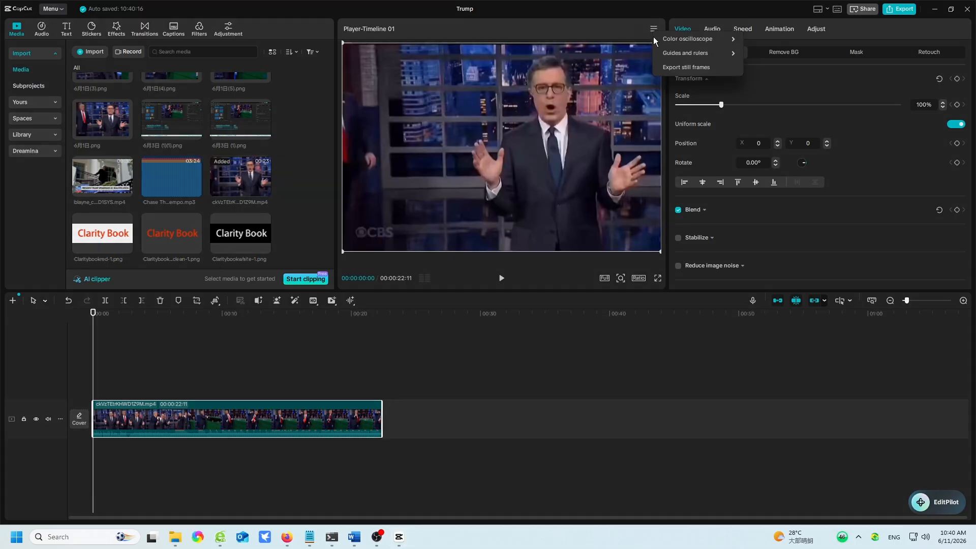
pyautogui.moveTo(670, 41)
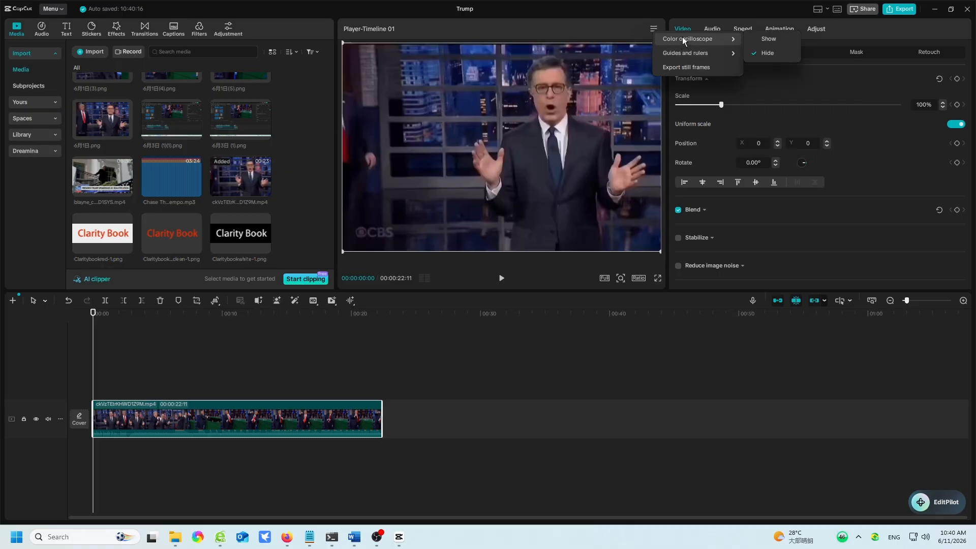
pyautogui.click(758, 38)
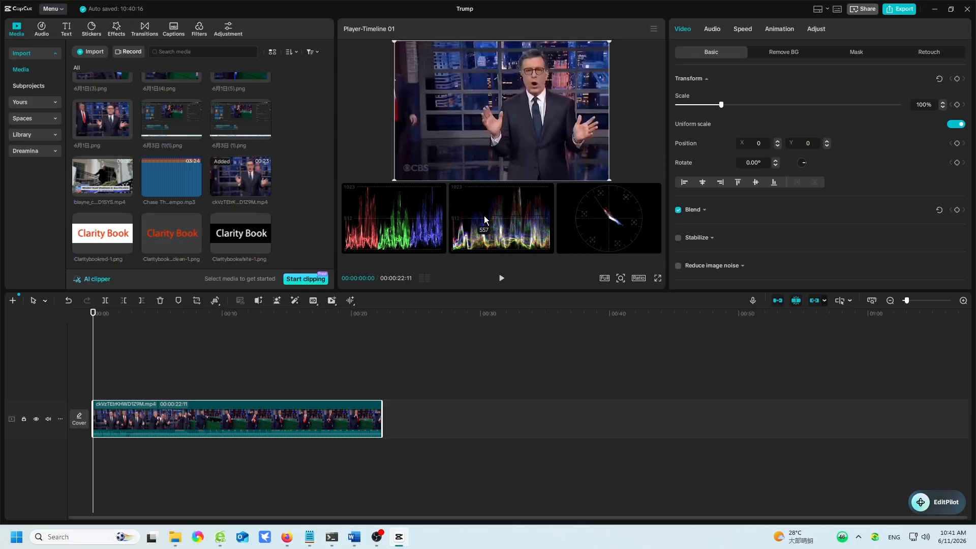
pyautogui.click(655, 28)
pyautogui.moveTo(676, 38)
pyautogui.click(764, 49)
# Examine the guides and rulers options of the video preview.
pyautogui.click(654, 29)
pyautogui.moveTo(681, 51)
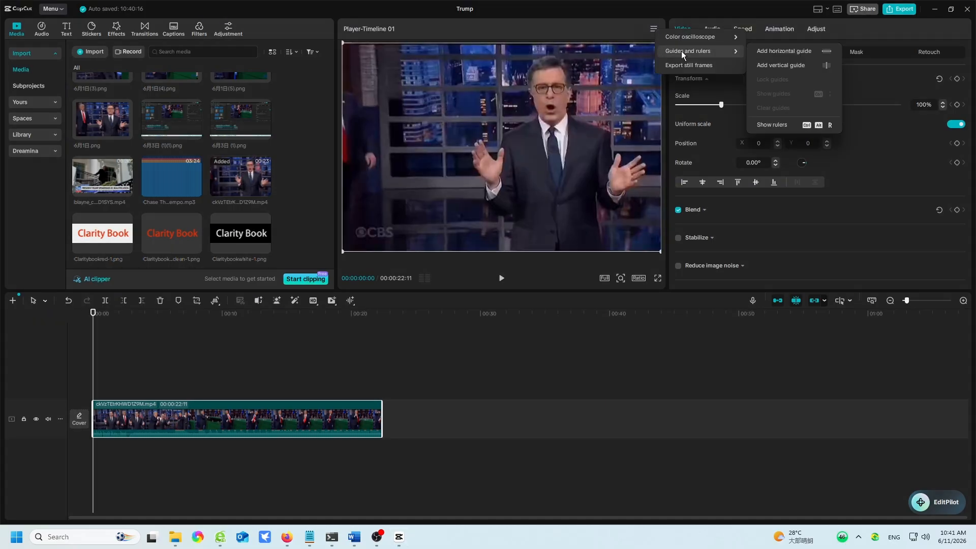
pyautogui.click(760, 51)
# Try to export the current frame as a 1080P PNG still named Trump.
pyautogui.click(654, 28)
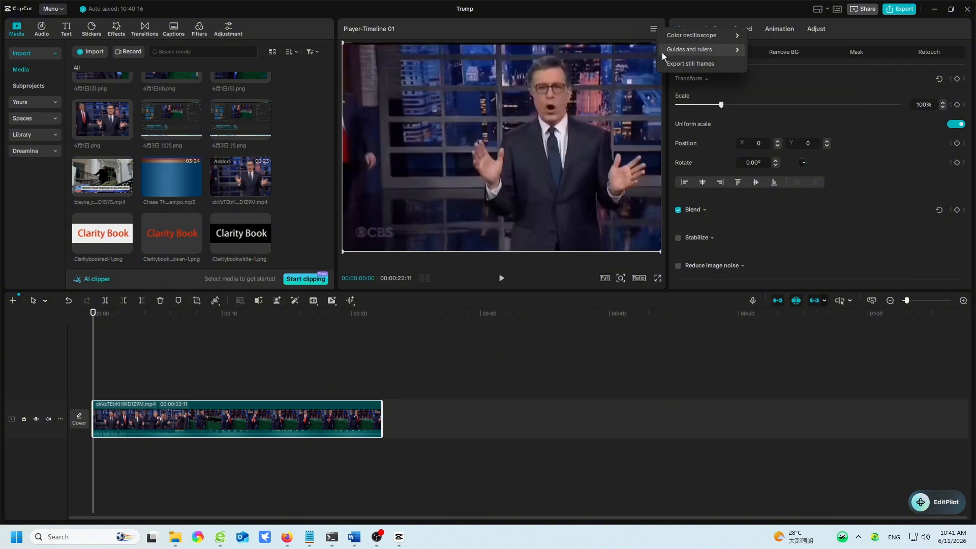
pyautogui.click(671, 65)
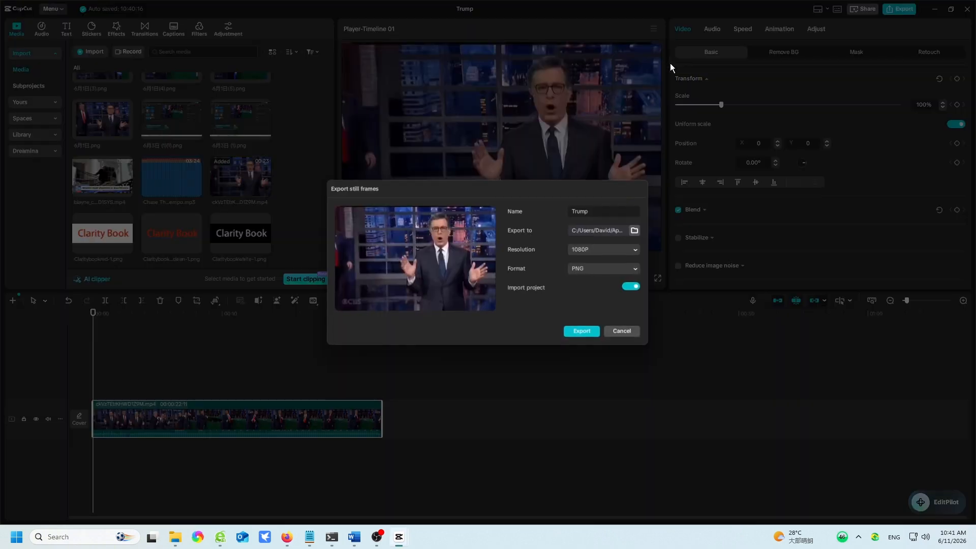
pyautogui.click(593, 249)
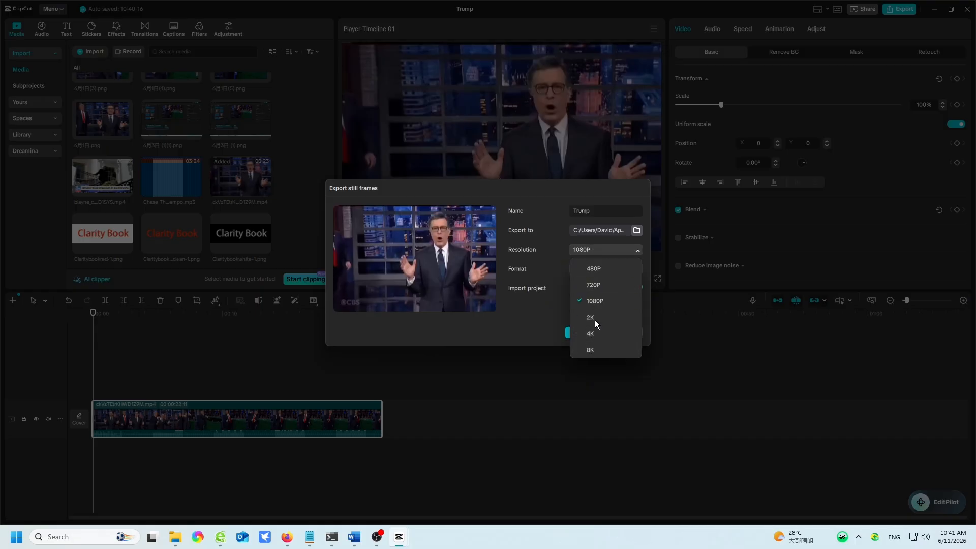
pyautogui.click(602, 248)
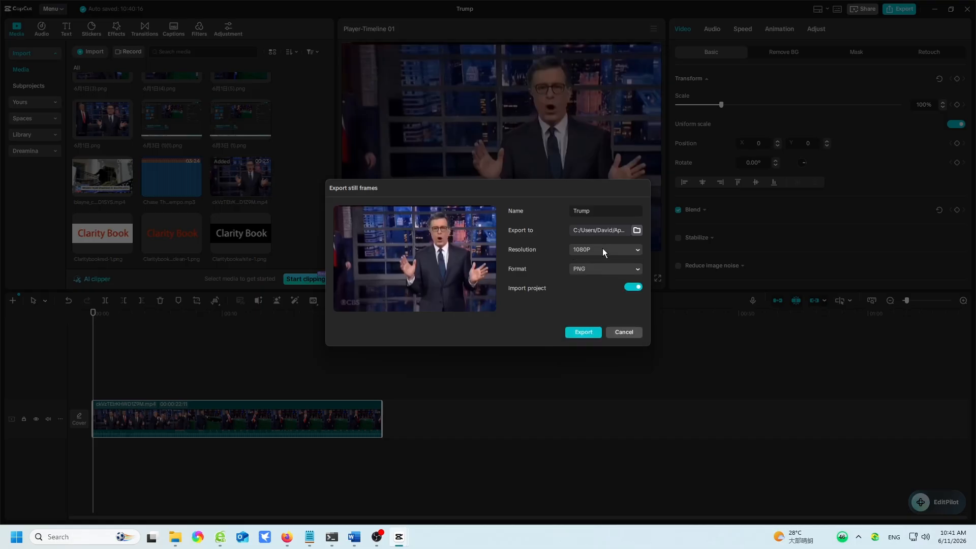
pyautogui.click(583, 333)
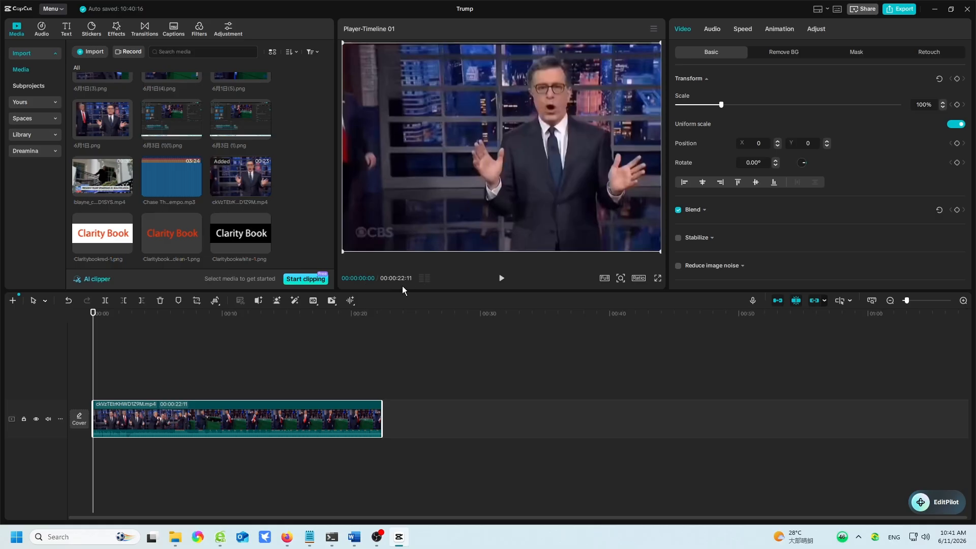
# Examine the preview's playback quality, zoom and aspect ratio options, keeping the ratio at Original.
pyautogui.click(603, 279)
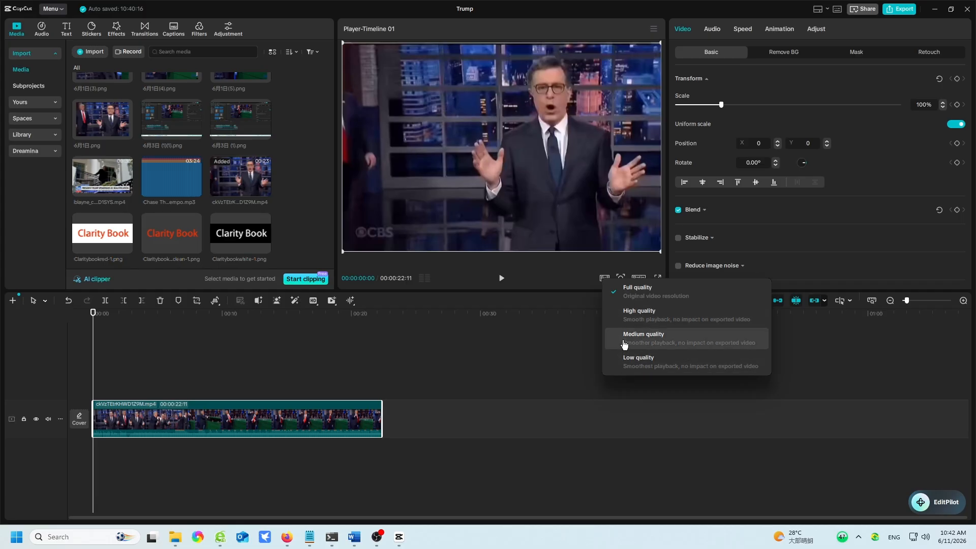
pyautogui.click(577, 274)
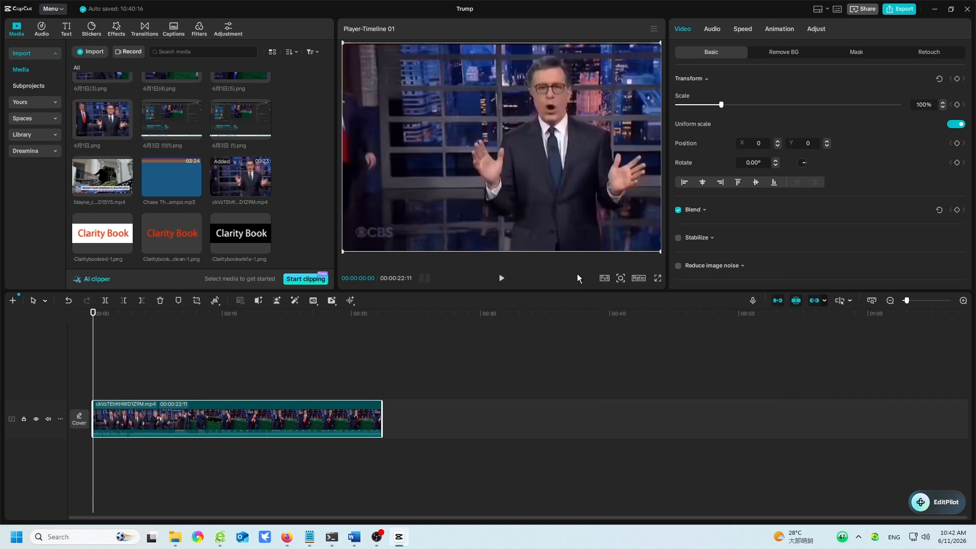
pyautogui.click(619, 282)
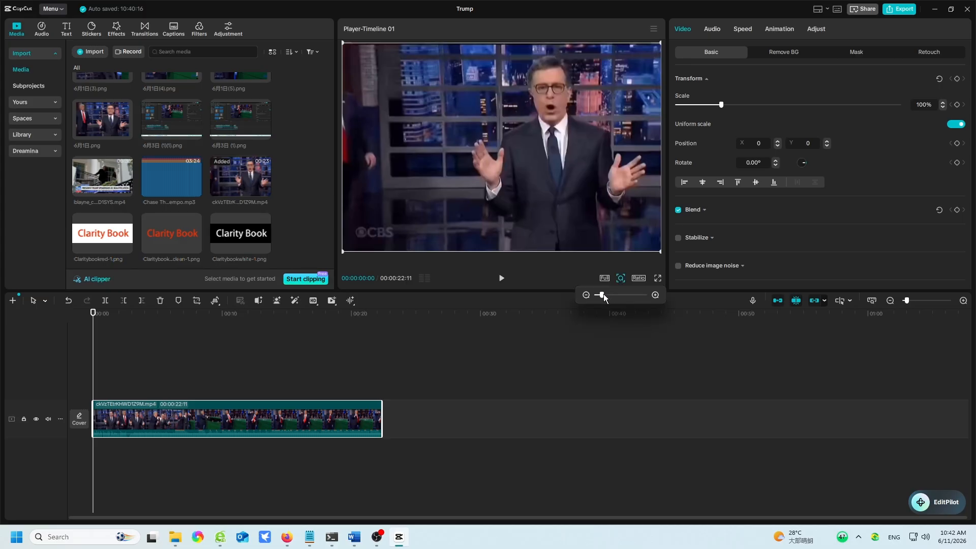
pyautogui.moveTo(603, 295); pyautogui.dragTo(602, 298)
pyautogui.click(637, 278)
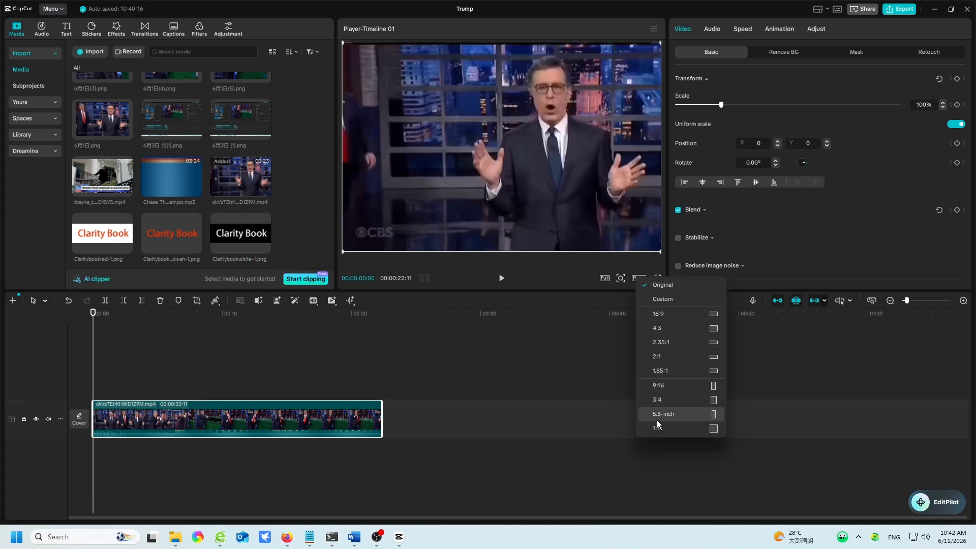
pyautogui.click(653, 284)
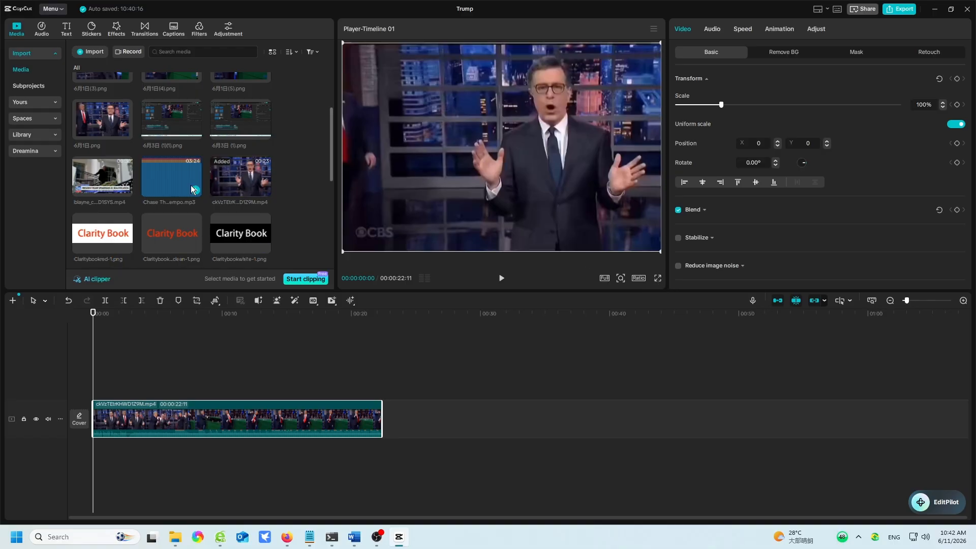
# Stack the Trump clip and the skating clip on tracks above the main video, and add the Working music track below, all starting at zero.
pyautogui.scroll(-5, 190, 192)
pyautogui.scroll(-3, 190, 196)
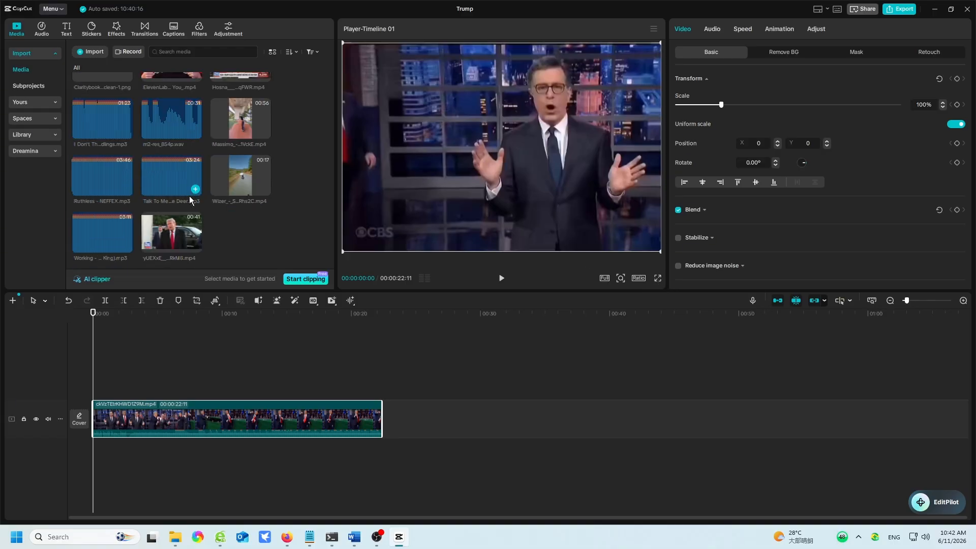
pyautogui.moveTo(178, 220); pyautogui.dragTo(103, 382)
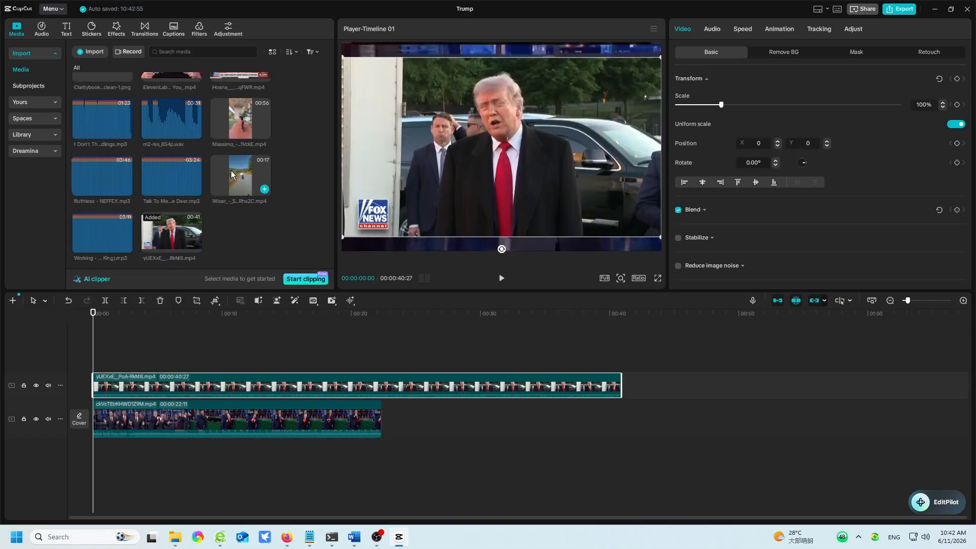
pyautogui.moveTo(237, 169); pyautogui.dragTo(93, 359)
pyautogui.moveTo(101, 236); pyautogui.dragTo(95, 457)
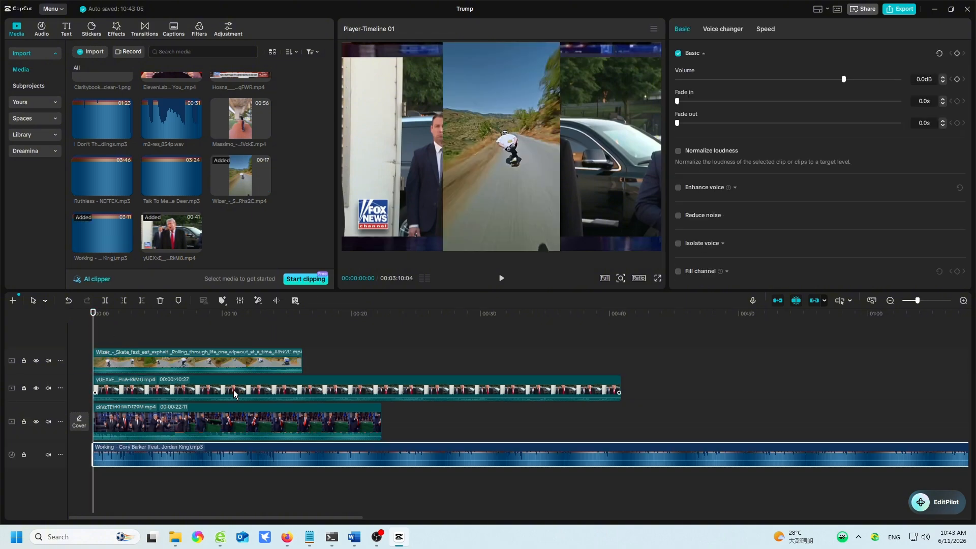
# Lock and unlock the skating clip's track, toggle its visibility, and leave that track hidden.
pyautogui.click(22, 361)
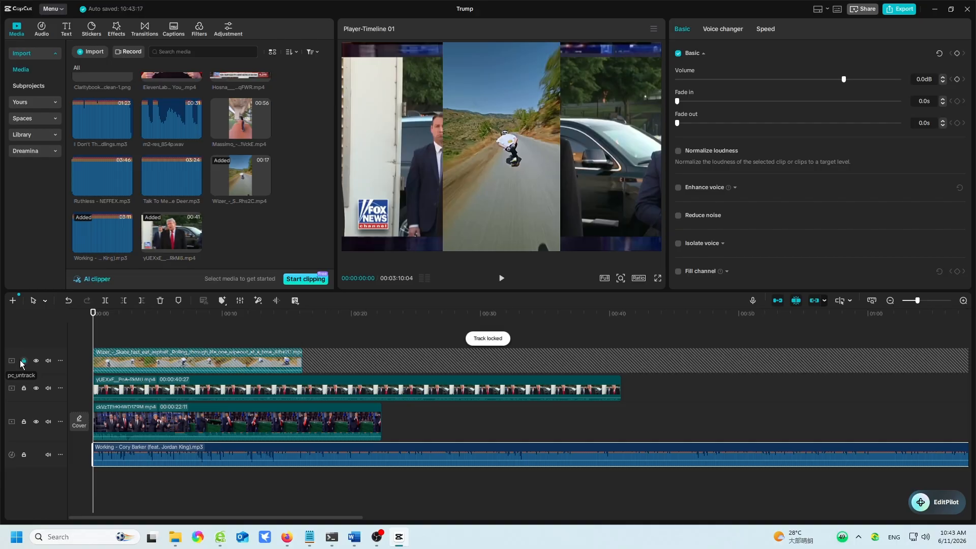
pyautogui.click(28, 361)
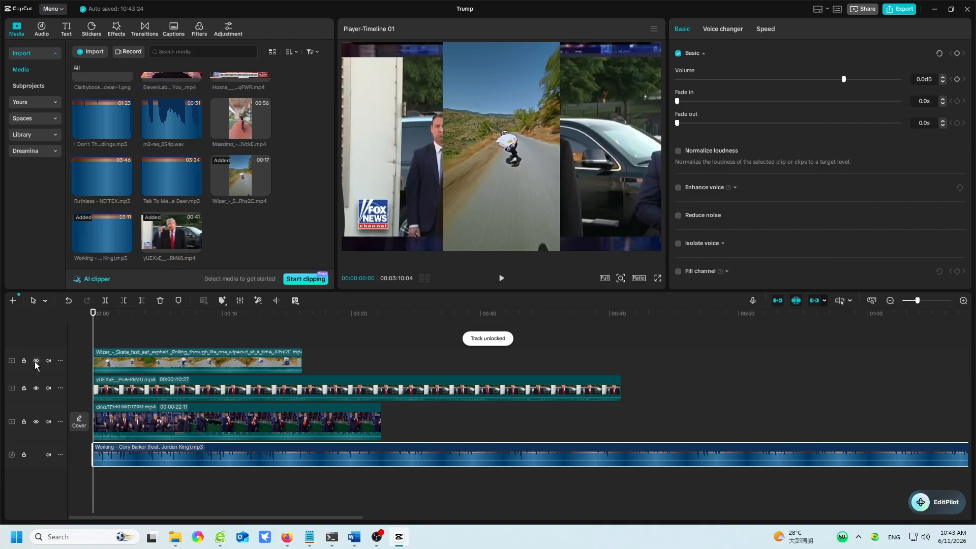
pyautogui.click(35, 361)
pyautogui.click(35, 361)
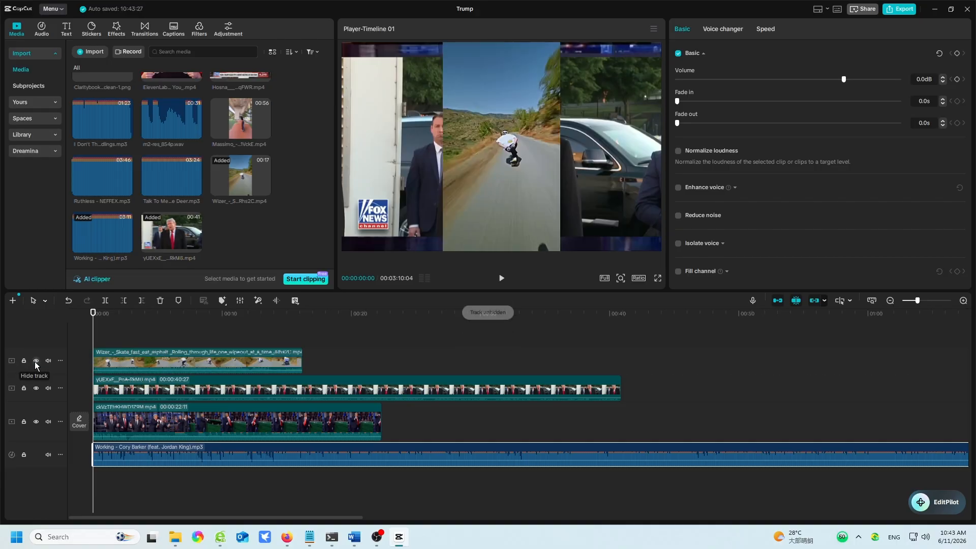
pyautogui.click(35, 361)
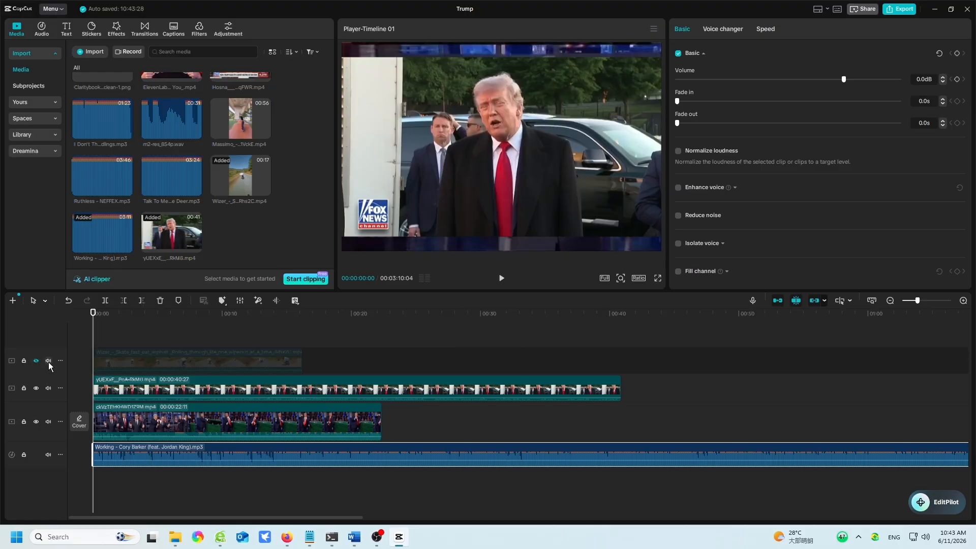
# Try the Tall track height on the hidden skating clip's track.
pyautogui.click(60, 361)
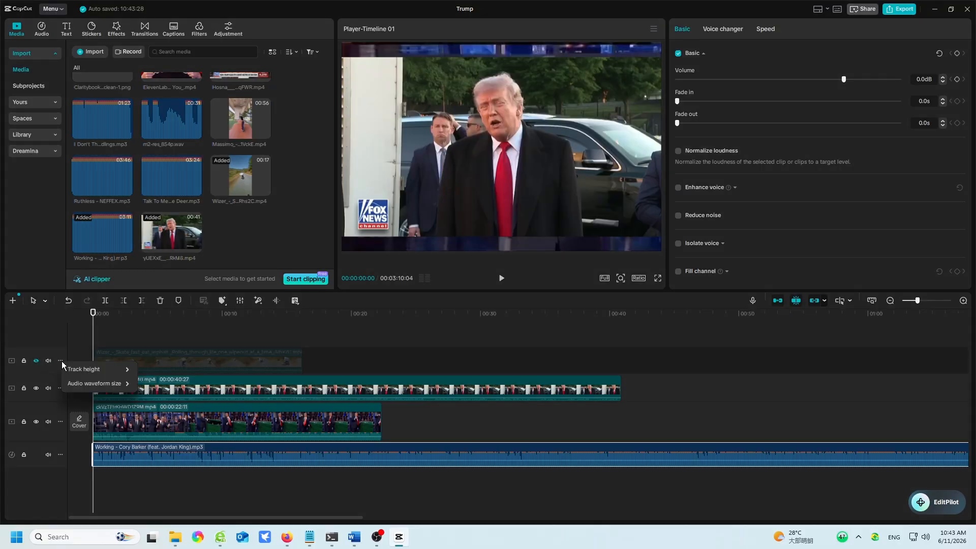
pyautogui.moveTo(108, 373)
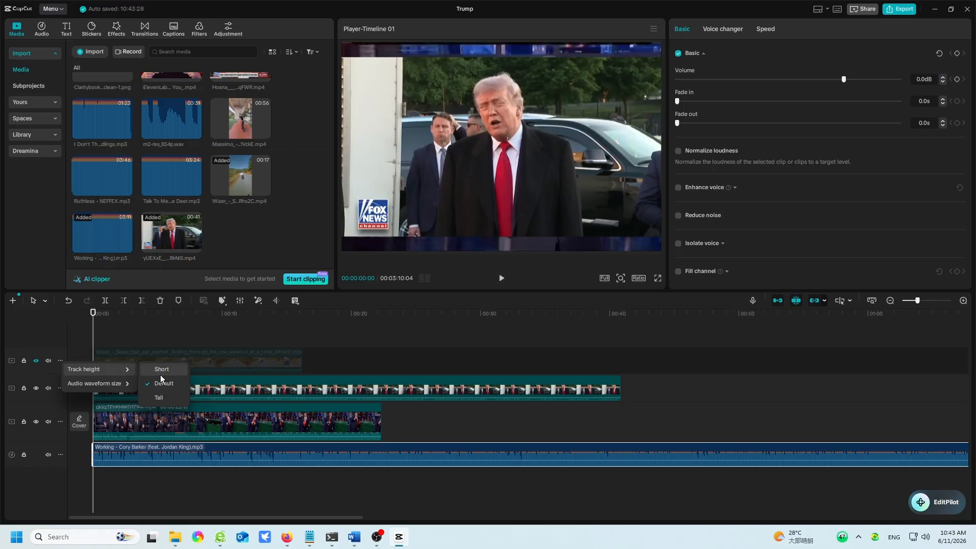
pyautogui.click(160, 397)
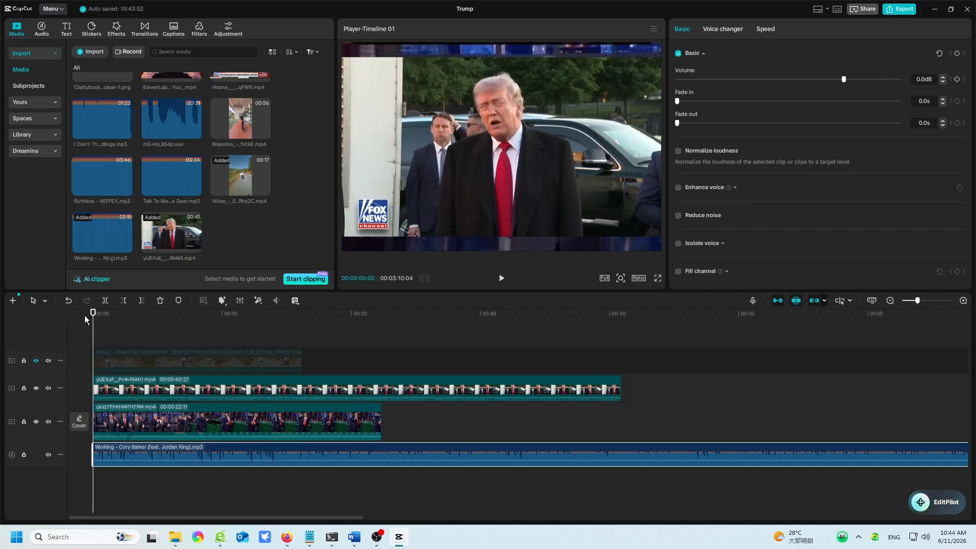
# Trim the music to the main clip's end at 00:00:22:11, and split the Trump clip at 00:00:16:18, cutting it off near 20 seconds.
pyautogui.moveTo(93, 312); pyautogui.dragTo(367, 312)
pyautogui.moveTo(390, 409); pyautogui.dragTo(382, 414)
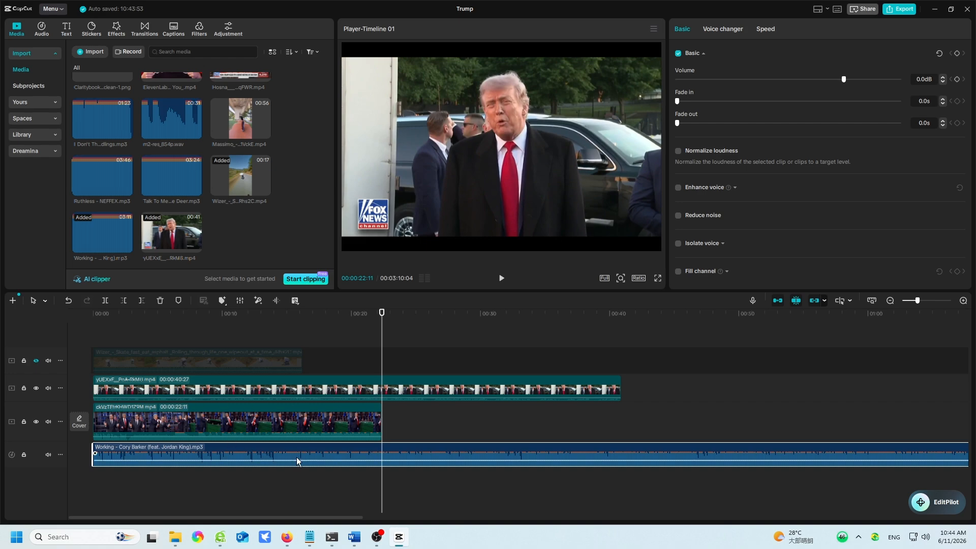
pyautogui.moveTo(380, 316); pyautogui.dragTo(307, 358)
pyautogui.click(105, 300)
pyautogui.click(68, 301)
pyautogui.click(285, 388)
pyautogui.click(105, 301)
pyautogui.moveTo(325, 316); pyautogui.dragTo(358, 354)
pyautogui.click(105, 300)
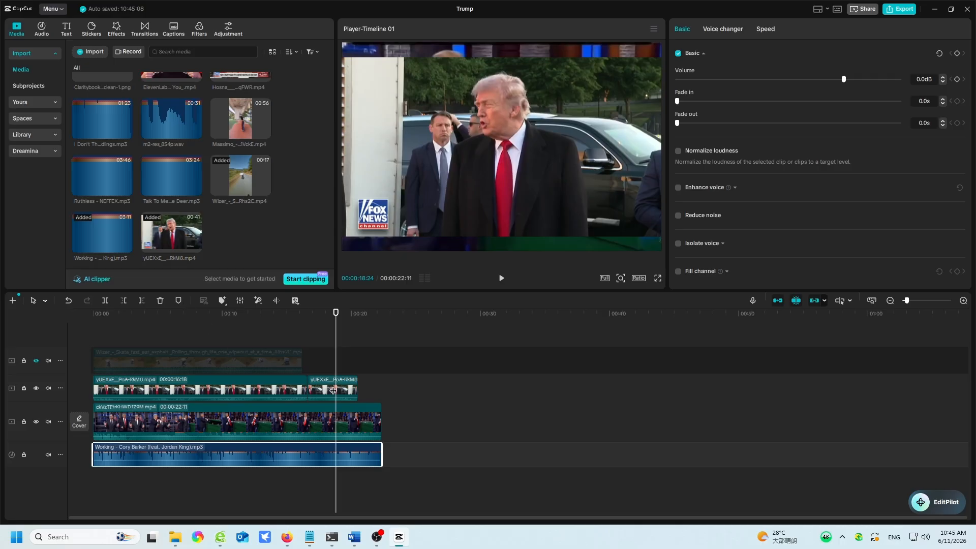
# Add a marker to the second Trump piece at 00:00:18:24 and another to the first piece at 00:00:12:20.
pyautogui.click(341, 379)
pyautogui.click(178, 301)
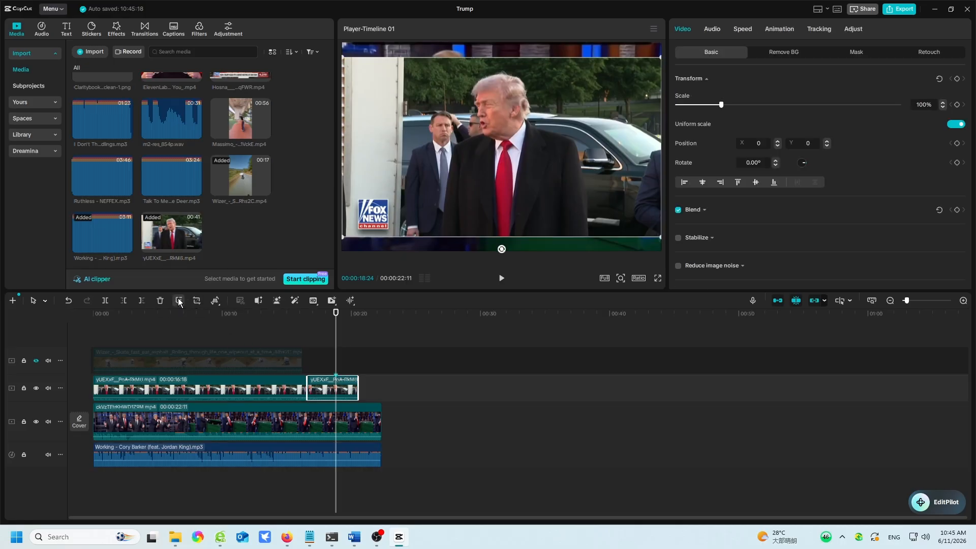
pyautogui.moveTo(335, 336); pyautogui.dragTo(256, 351)
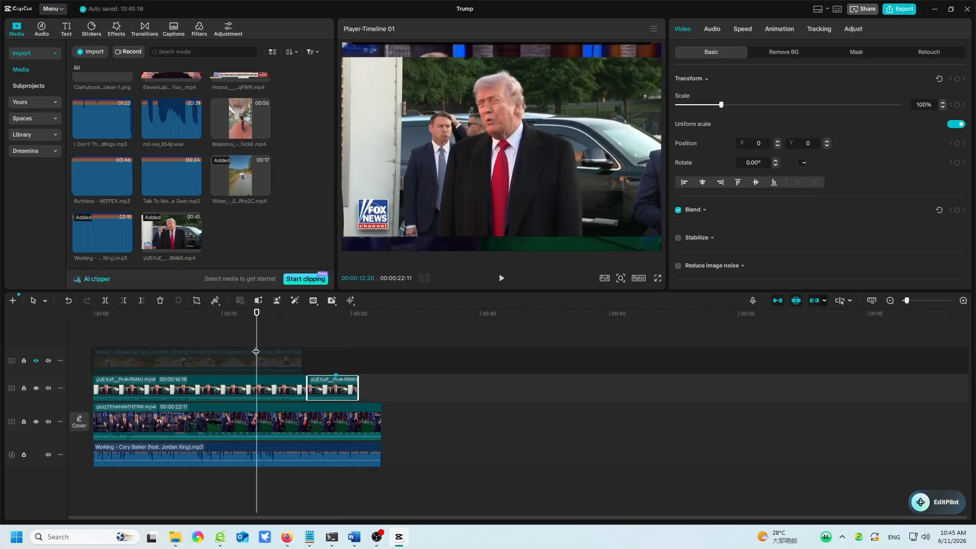
pyautogui.click(266, 383)
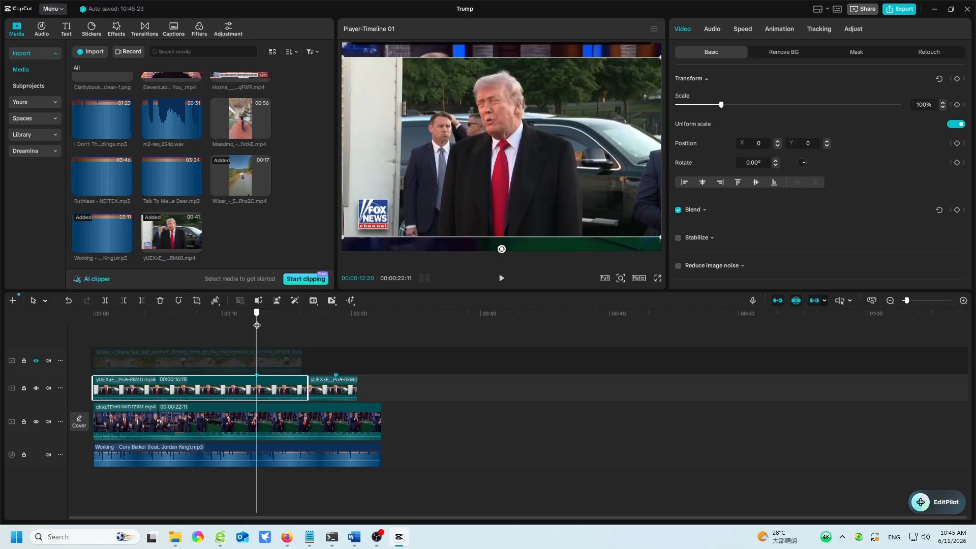
pyautogui.moveTo(256, 325)
pyautogui.mouseDown()
pyautogui.moveTo(271, 332)
pyautogui.moveTo(257, 331)
pyautogui.mouseUp()
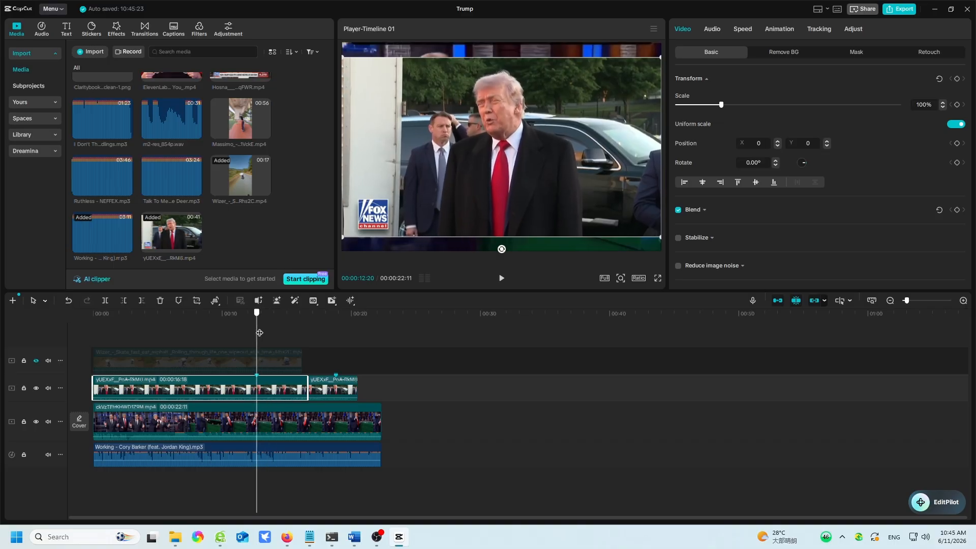
# Crop the first Trump piece with the Free ratio, cutting off the white truck with the Fox News logo and a thin strip along the lower edge.
pyautogui.click(197, 300)
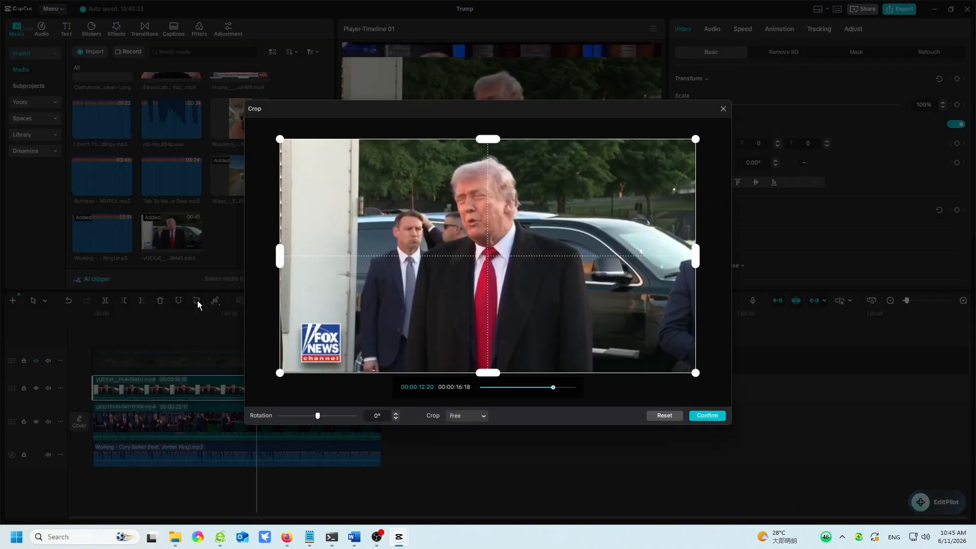
pyautogui.moveTo(277, 261); pyautogui.dragTo(370, 293)
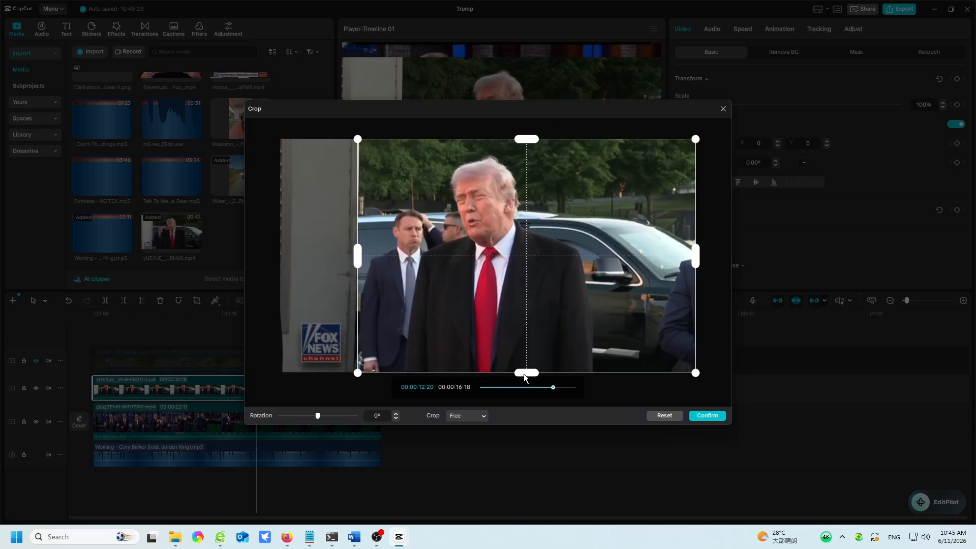
pyautogui.moveTo(524, 373); pyautogui.dragTo(528, 355)
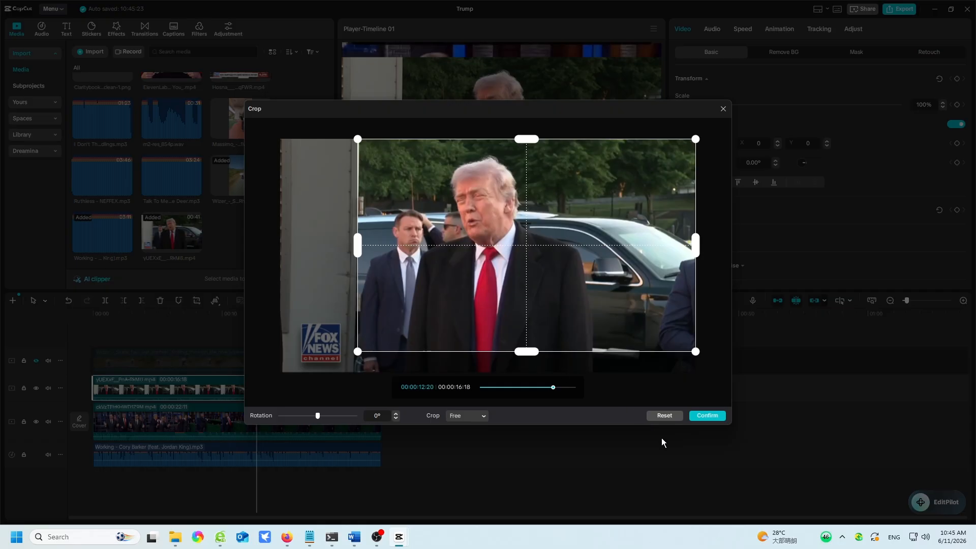
pyautogui.click(706, 415)
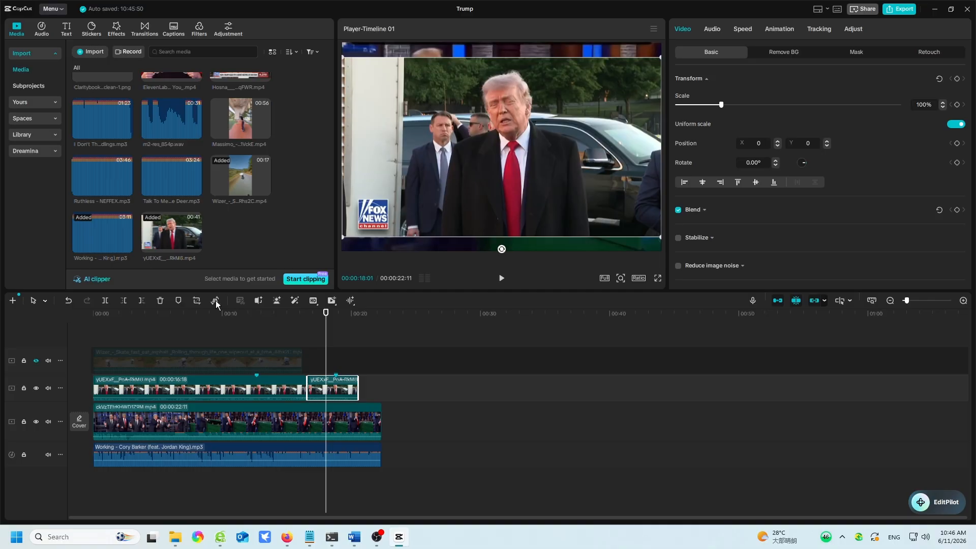
# Insert a freeze frame into the second Trump piece at 00:00:18:01.
pyautogui.click(216, 301)
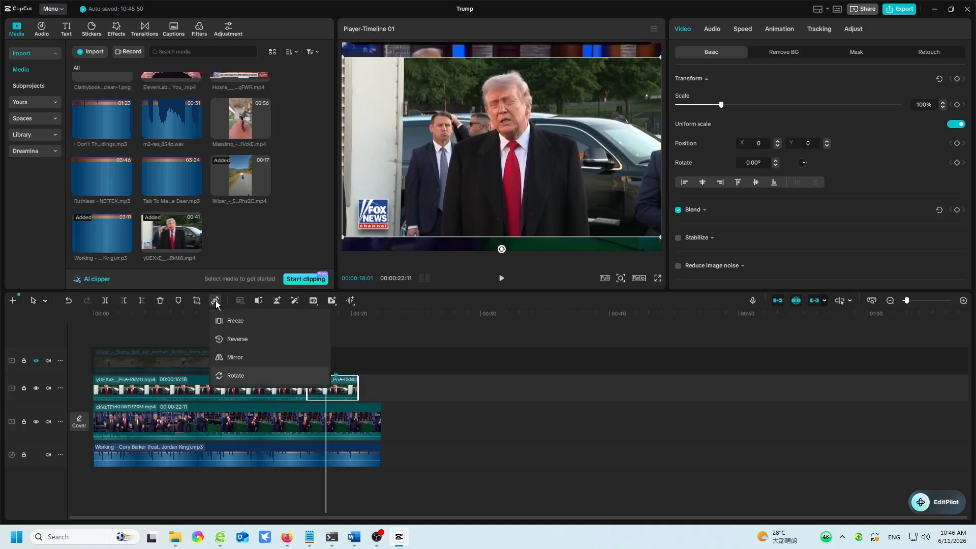
pyautogui.click(232, 322)
pyautogui.click(233, 323)
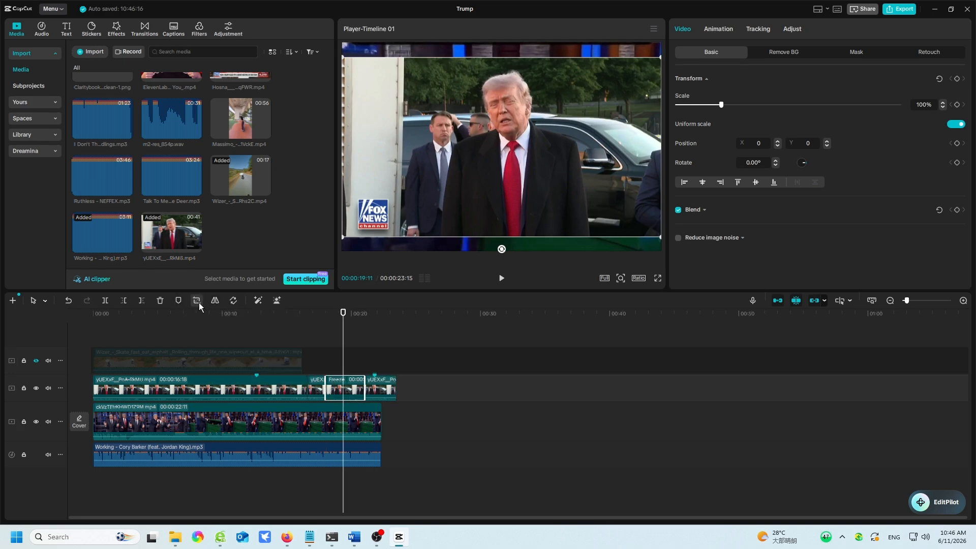
# Mirror the freeze frame and mirror it back, and rotate it in 90° steps through a full turn.
pyautogui.click(214, 303)
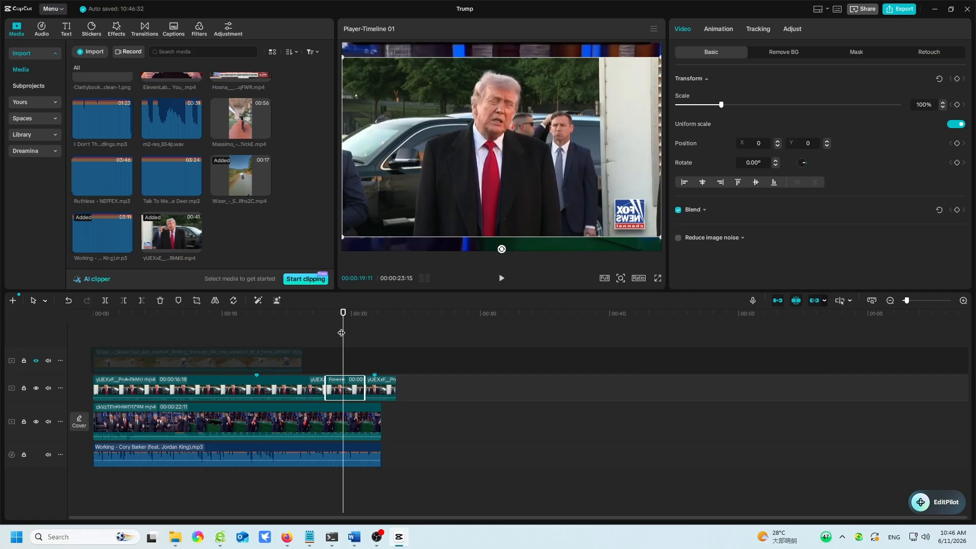
pyautogui.moveTo(343, 332); pyautogui.dragTo(338, 335)
pyautogui.click(214, 301)
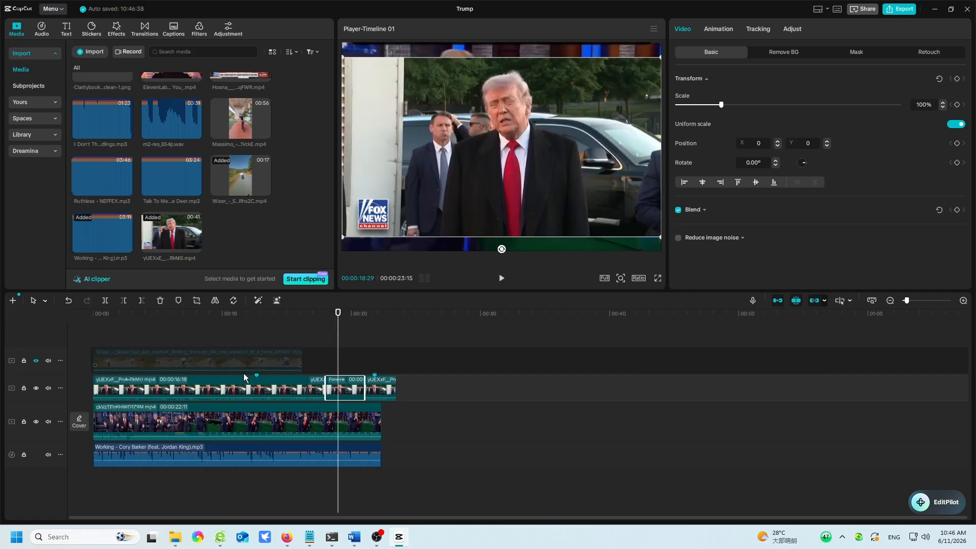
pyautogui.click(230, 303)
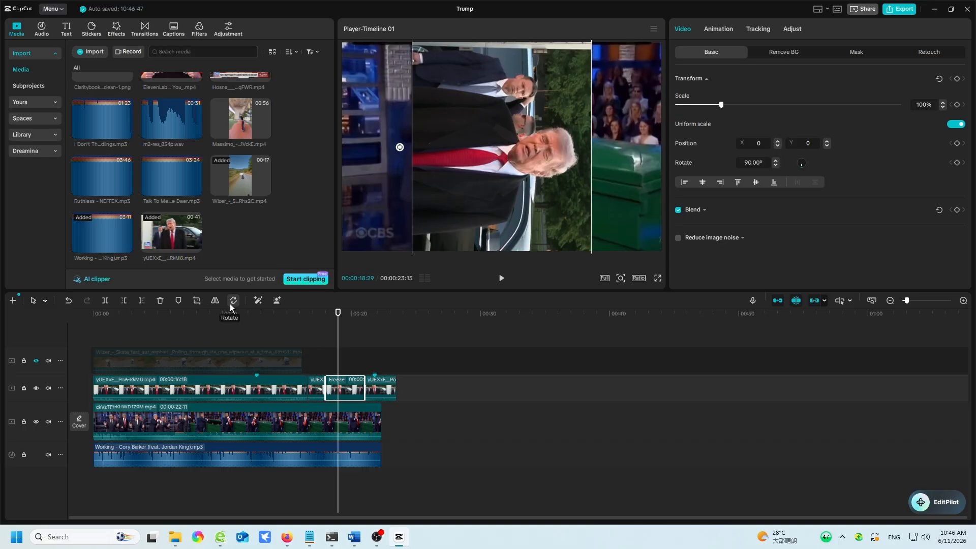
pyautogui.click(229, 304)
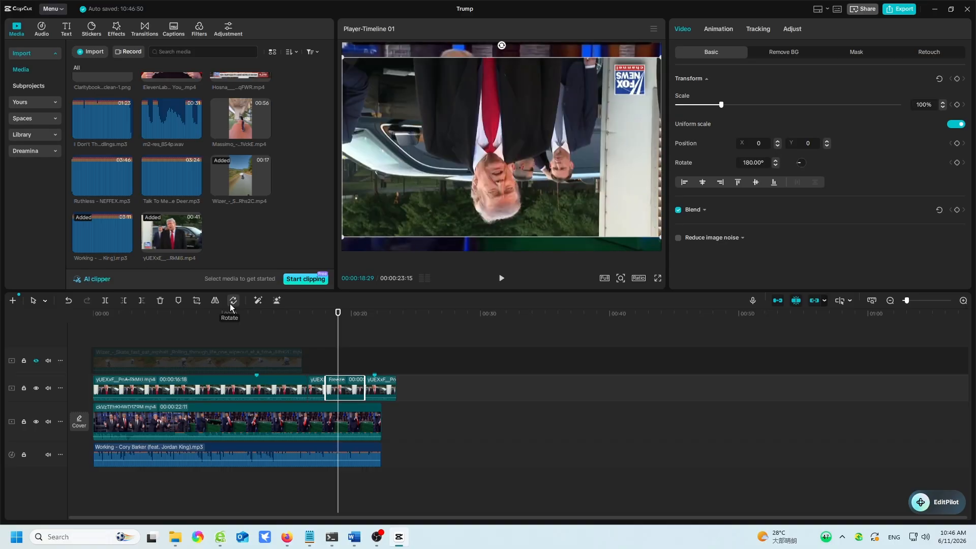
pyautogui.click(230, 303)
pyautogui.click(230, 303)
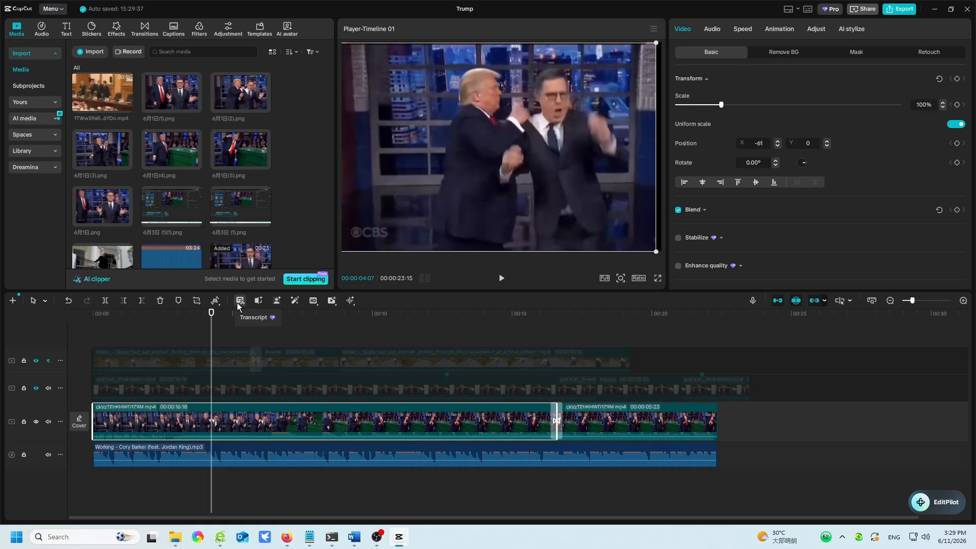
# Split the first main video clip automatically at its scene change, and apply Auto adjust to the first resulting piece at intensity 80.
pyautogui.moveTo(210, 316); pyautogui.dragTo(198, 316)
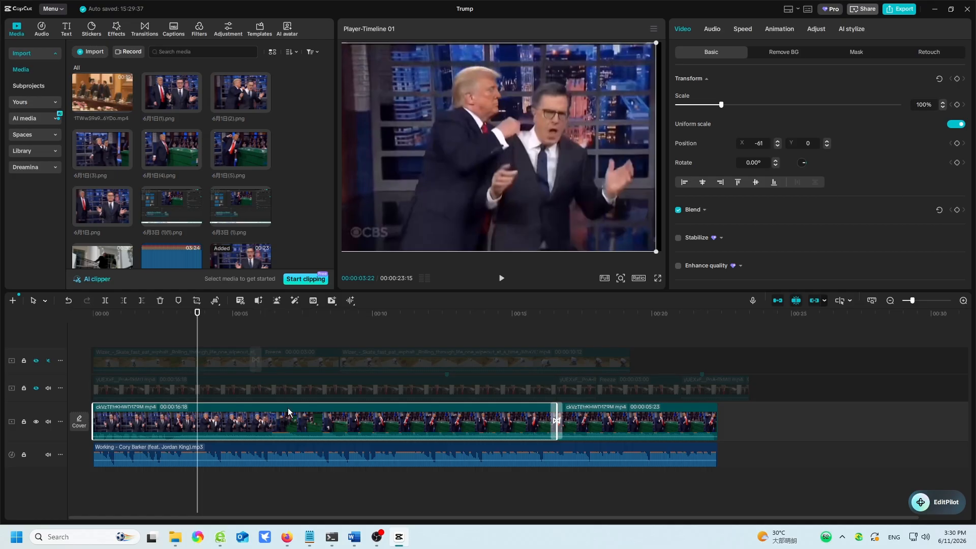
pyautogui.click(257, 302)
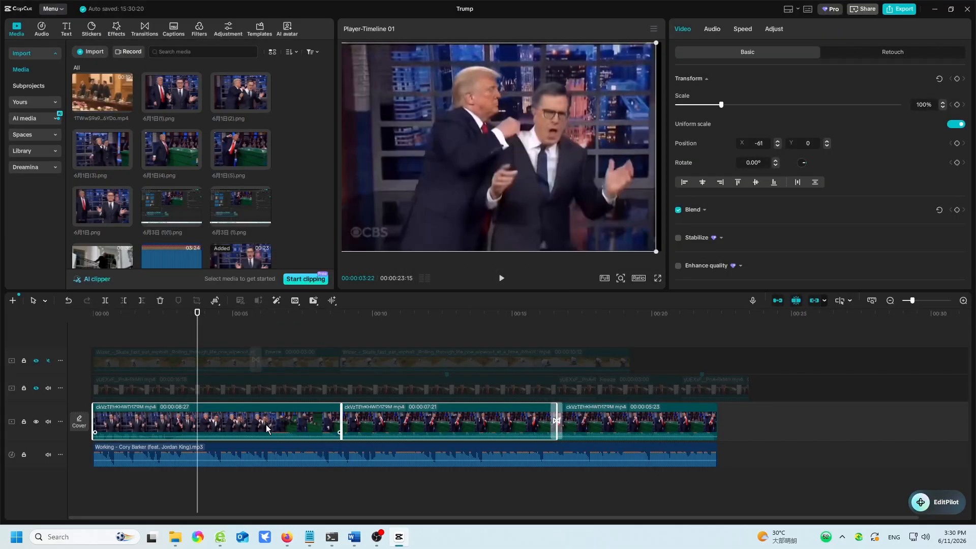
pyautogui.click(246, 411)
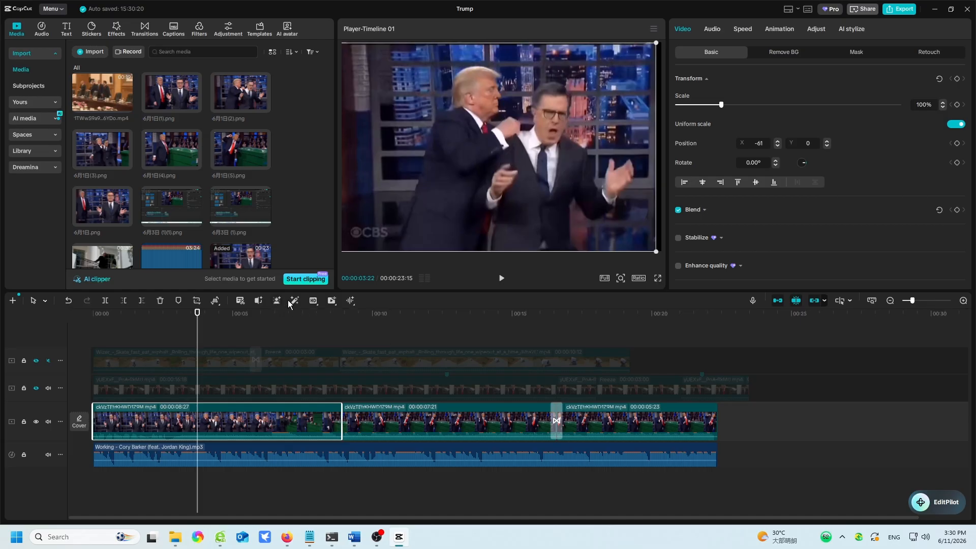
pyautogui.click(291, 301)
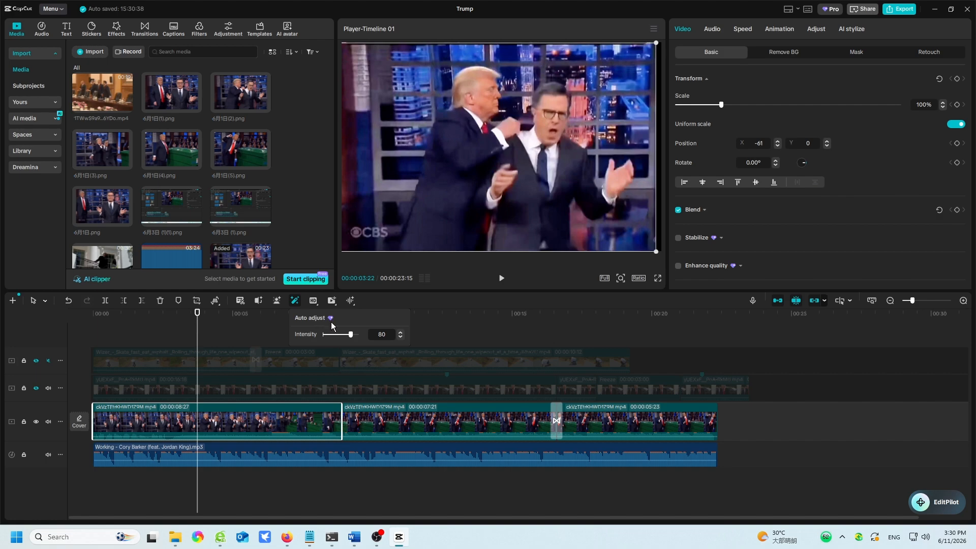
# Stabilize the first main video piece at the Recommended level and enhance its quality at the HD level.
pyautogui.click(313, 300)
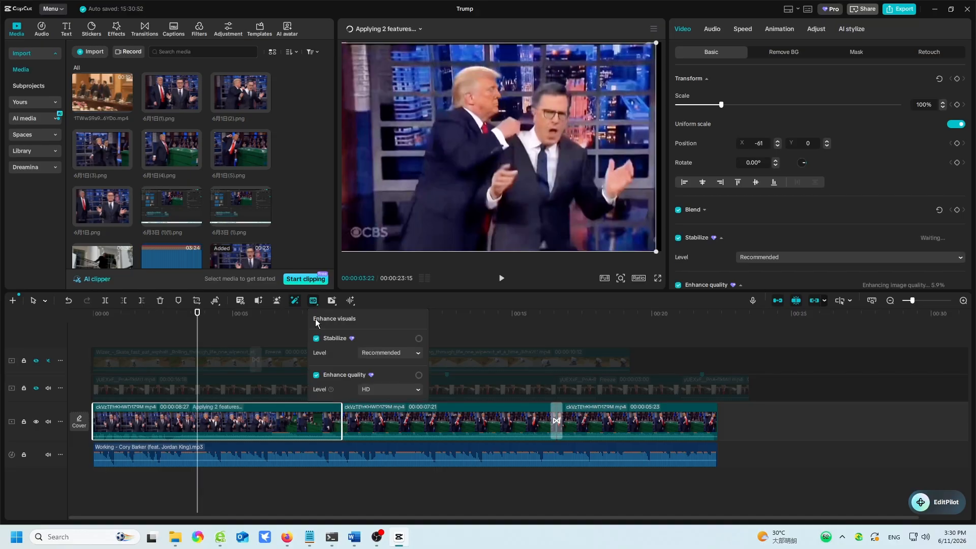
pyautogui.click(416, 389)
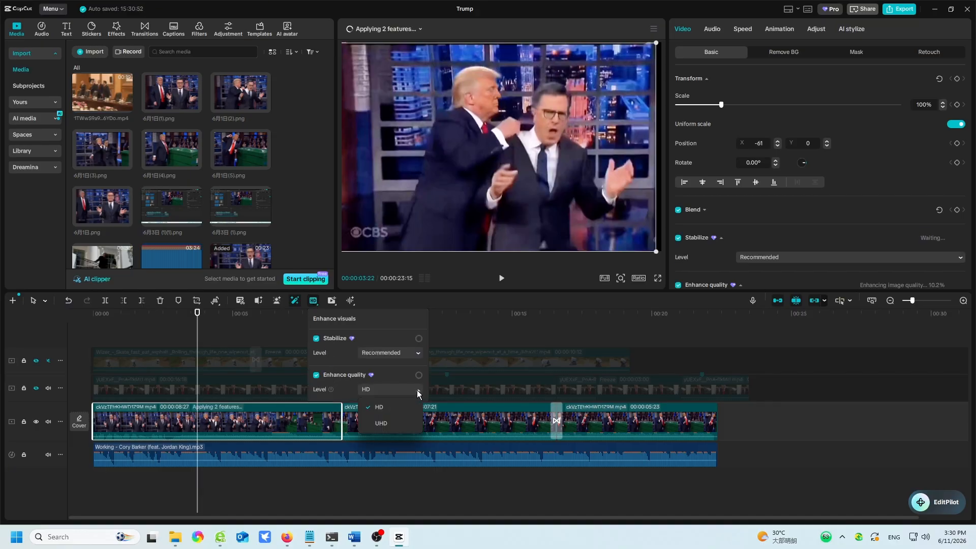
# Extract the audio of the first main video piece onto its own track and select the extracted audio clip.
pyautogui.click(330, 301)
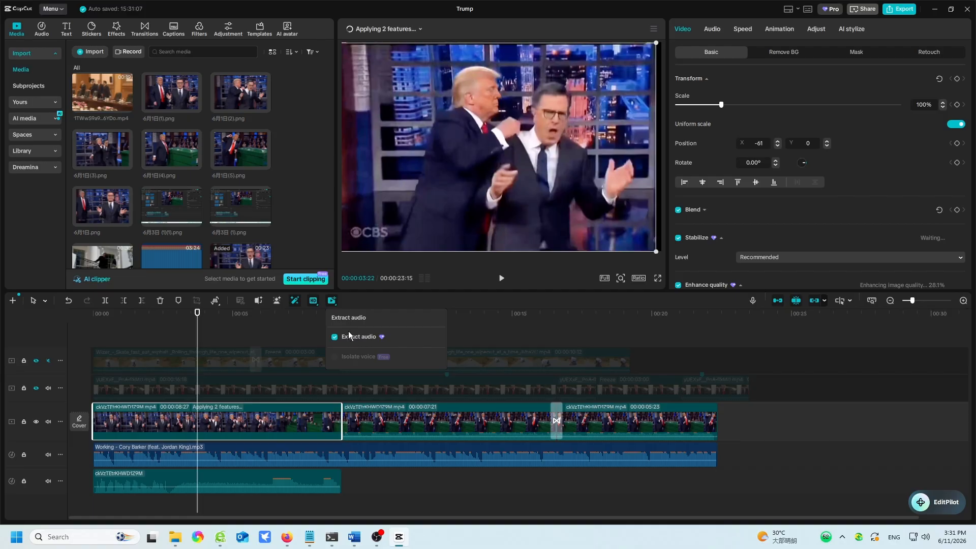
pyautogui.moveTo(316, 303)
pyautogui.click(312, 478)
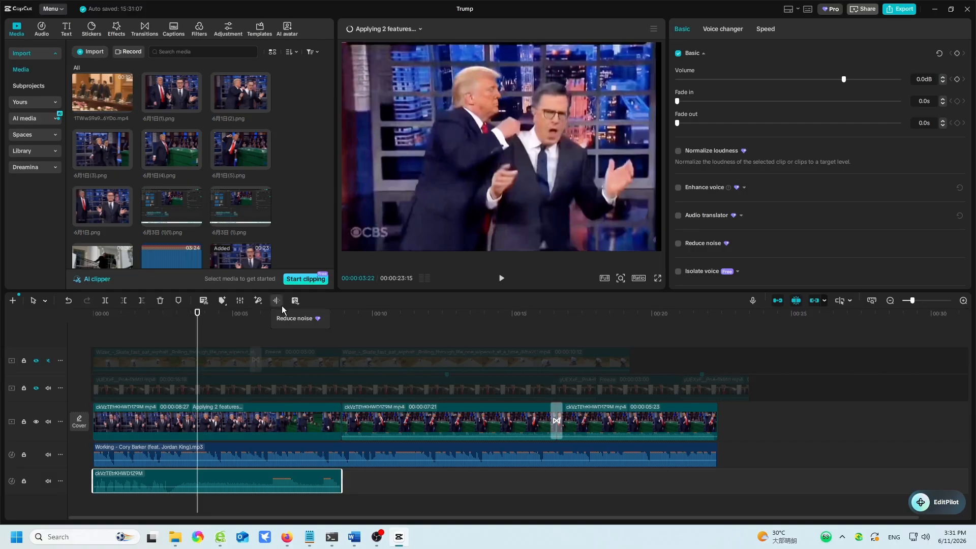
pyautogui.moveTo(225, 301)
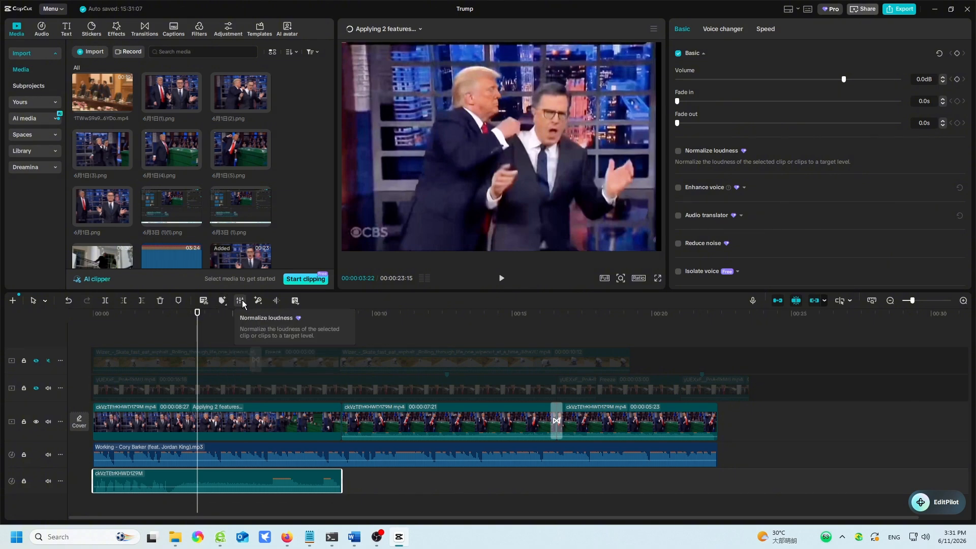
pyautogui.moveTo(293, 306)
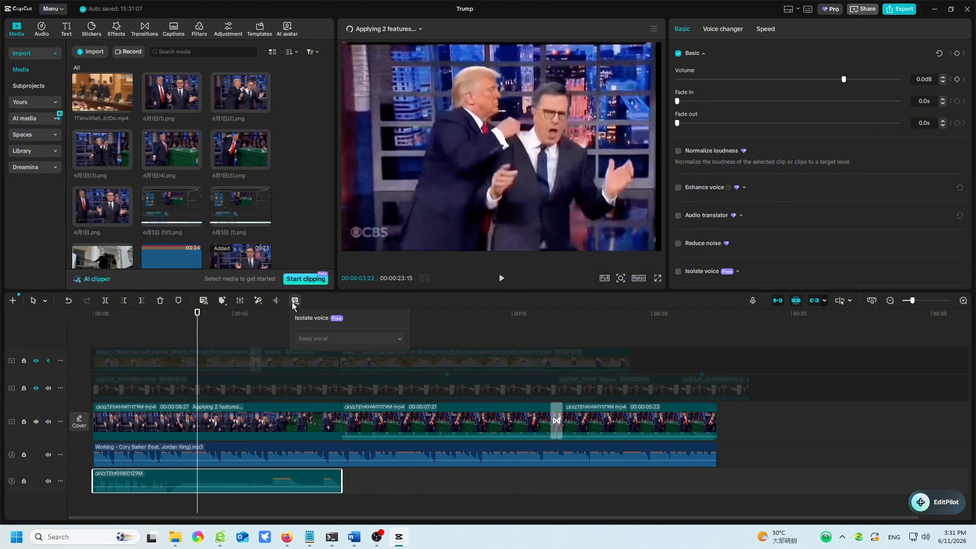
# Split the main track video clip at 00:00:16:18.
pyautogui.click(301, 408)
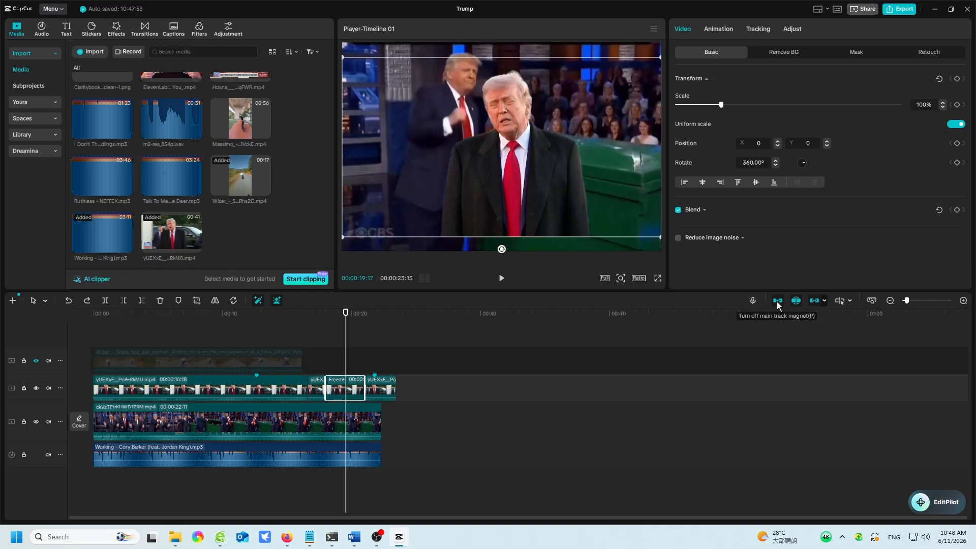
pyautogui.click(314, 412)
pyautogui.click(105, 300)
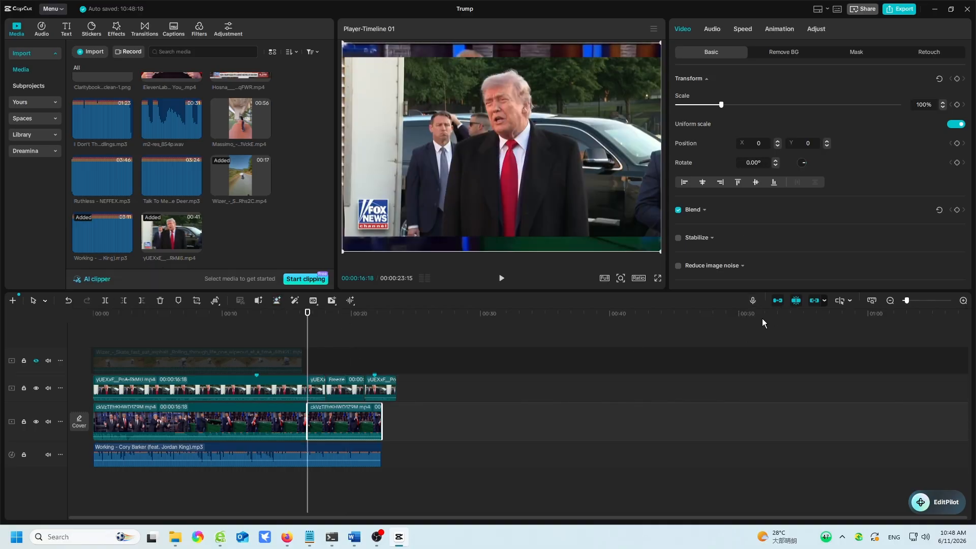
# Try moving the second main video piece away with the main track magnet on and off, and turn the magnet back on.
pyautogui.moveTo(369, 406); pyautogui.dragTo(466, 417)
pyautogui.click(776, 301)
pyautogui.moveTo(357, 416); pyautogui.dragTo(458, 422)
pyautogui.click(777, 300)
pyautogui.moveTo(310, 320); pyautogui.dragTo(329, 327)
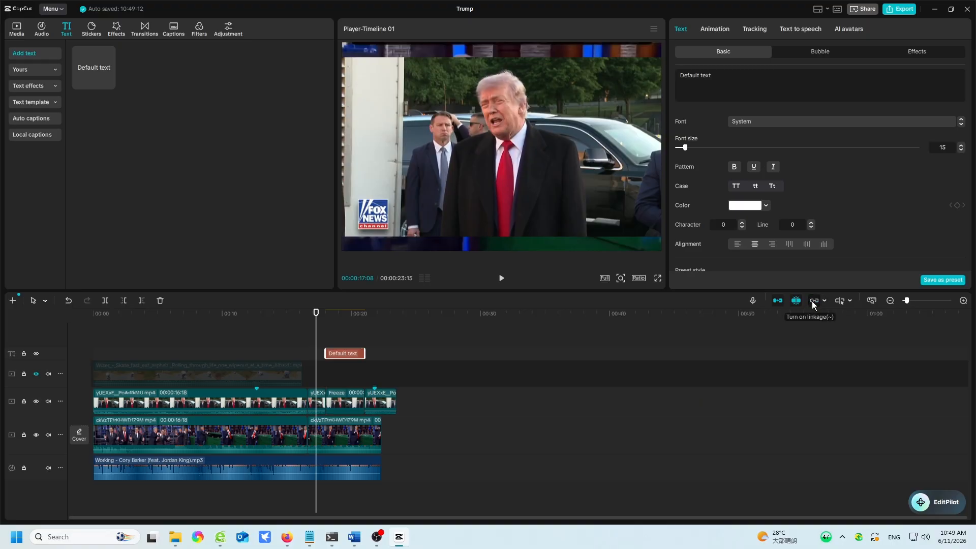
# Toggle the linkage setting and try moving the second main video piece away from the first to compare how the attached clips follow.
pyautogui.click(812, 301)
pyautogui.moveTo(349, 435); pyautogui.dragTo(439, 441)
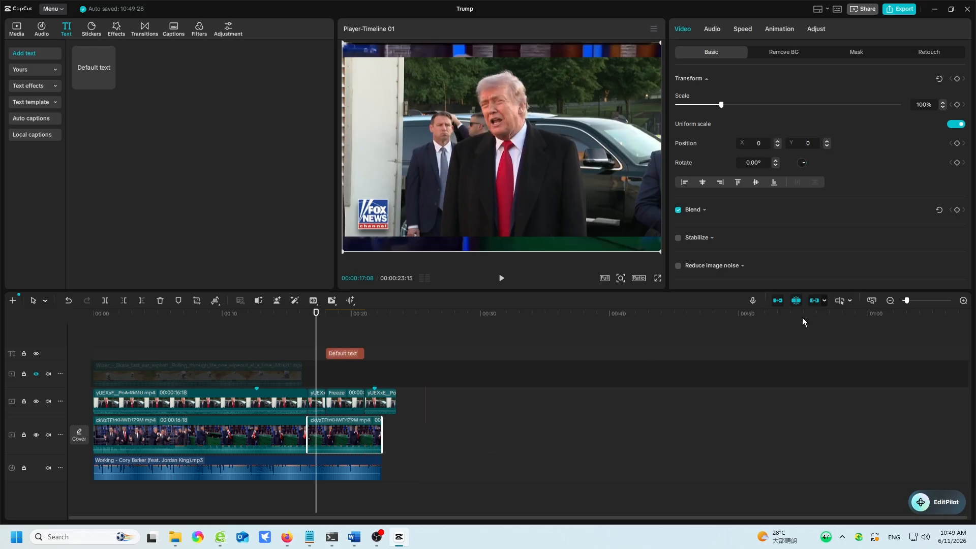
pyautogui.click(814, 301)
pyautogui.moveTo(358, 422); pyautogui.dragTo(445, 420)
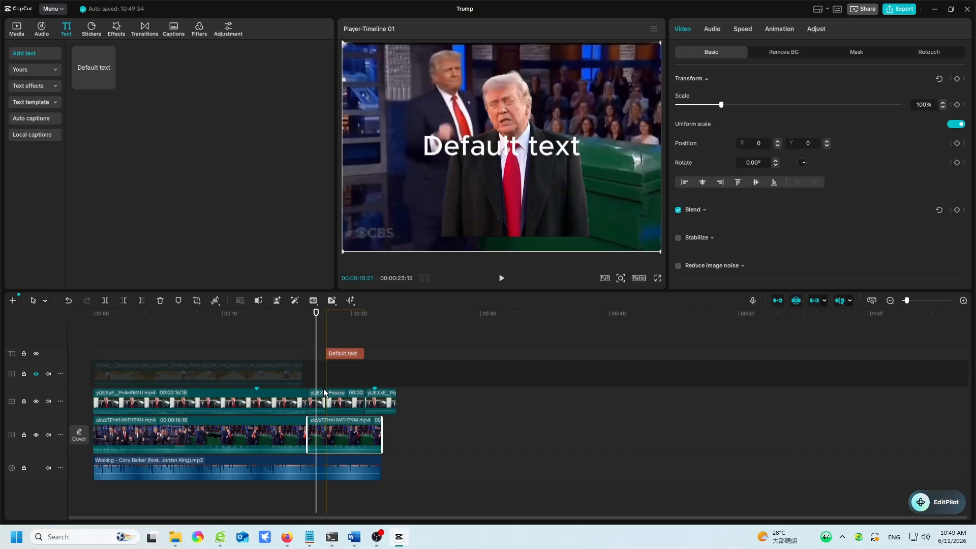
# Turn off the preview axis, and try the timeline zoom levels before fitting the whole timeline in view.
pyautogui.click(507, 347)
pyautogui.click(840, 303)
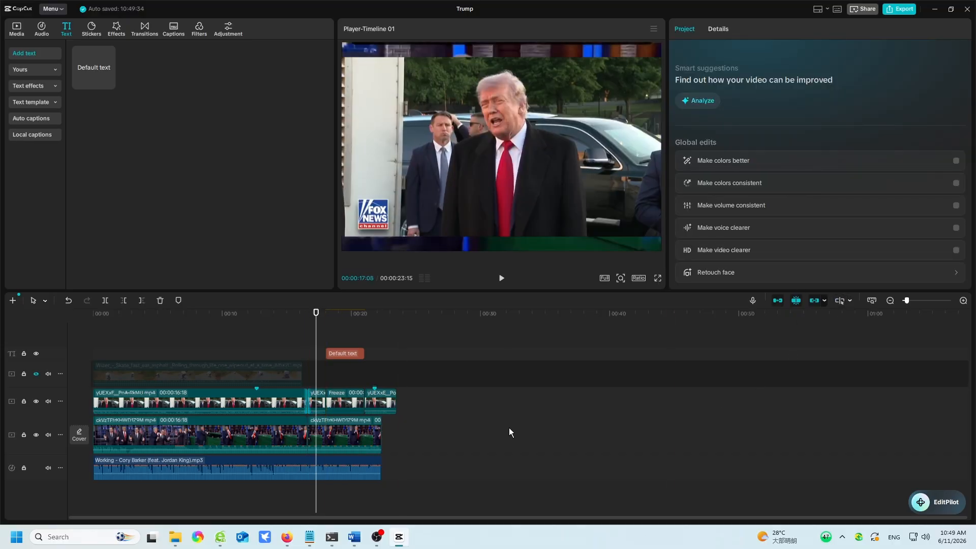
pyautogui.click(871, 301)
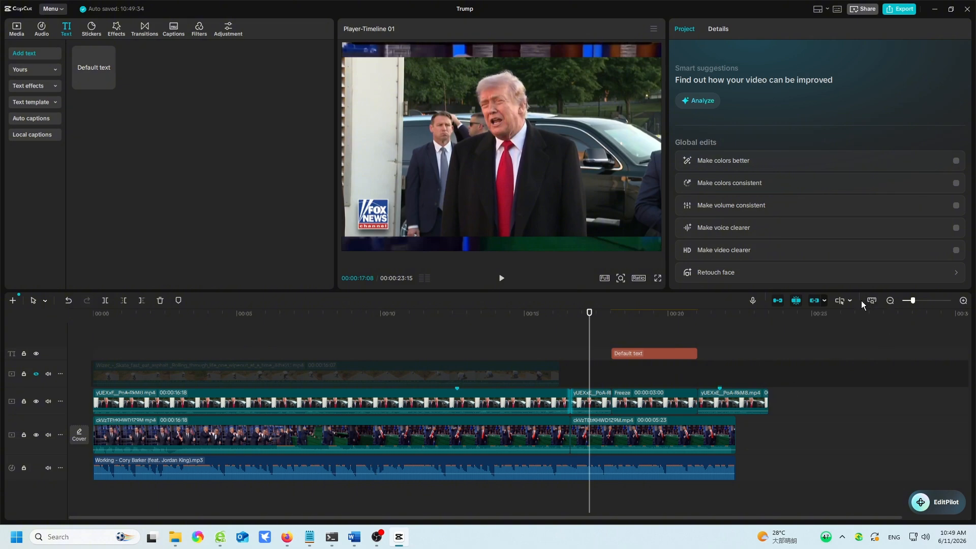
pyautogui.click(892, 301)
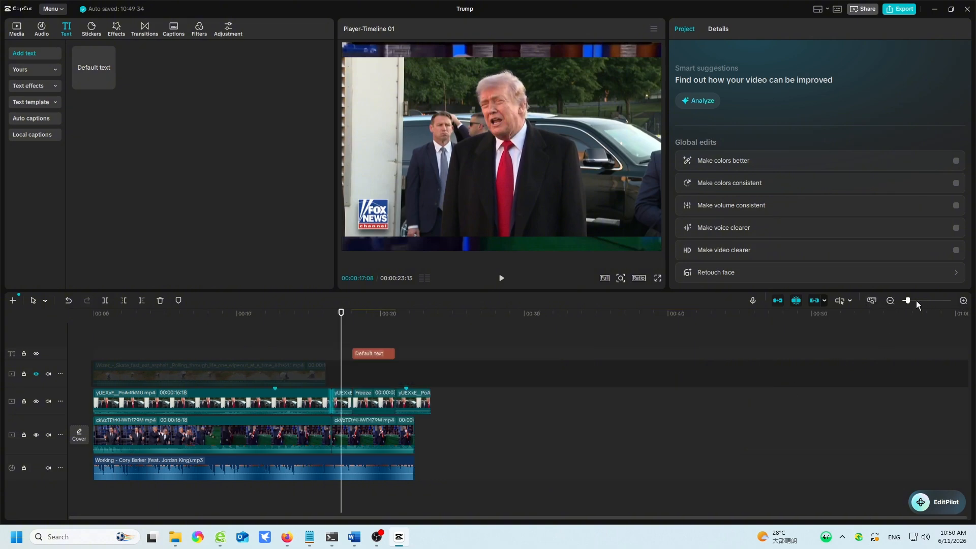
pyautogui.moveTo(916, 300); pyautogui.dragTo(931, 301)
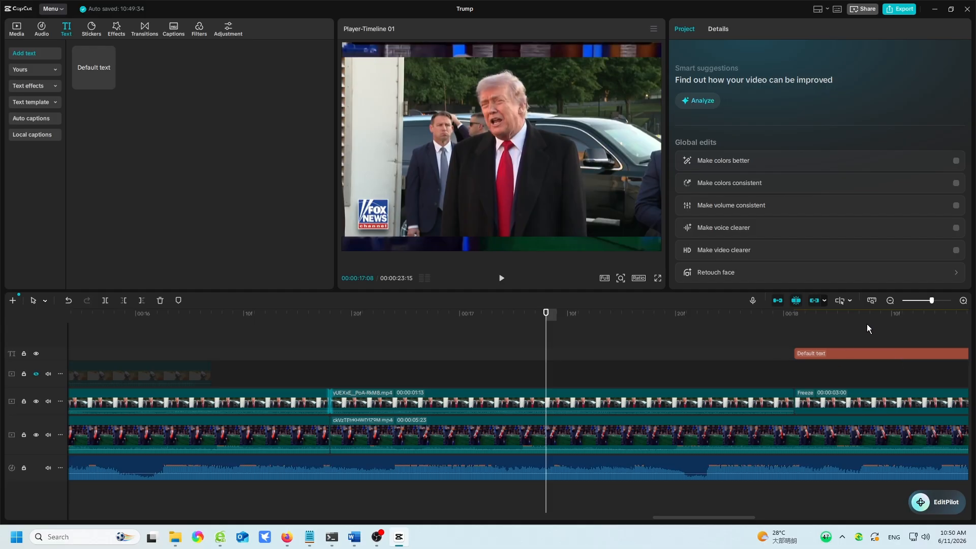
pyautogui.click(872, 300)
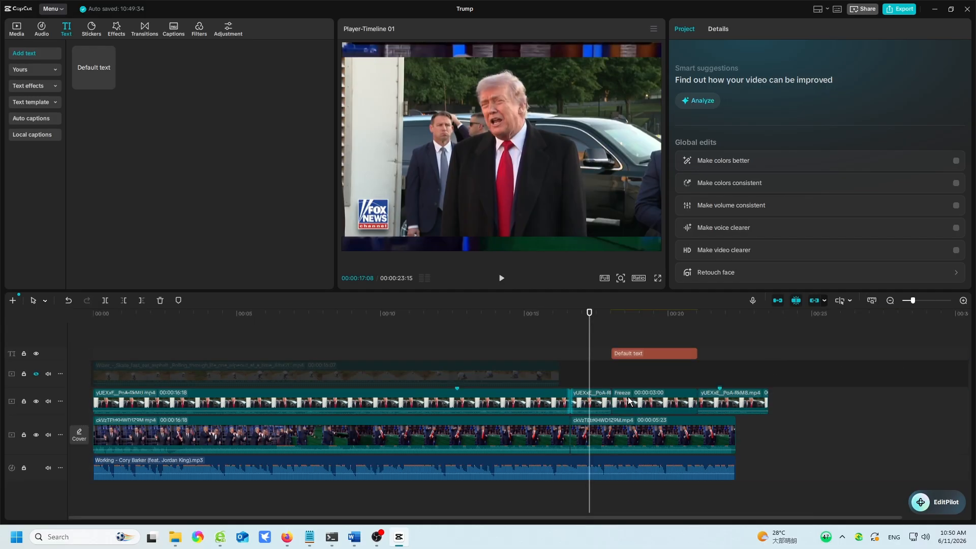
# Shrink the first overlay video piece to 62% scale, and set it back to 100% with the playhead at 00:00:02:27.
pyautogui.click(226, 401)
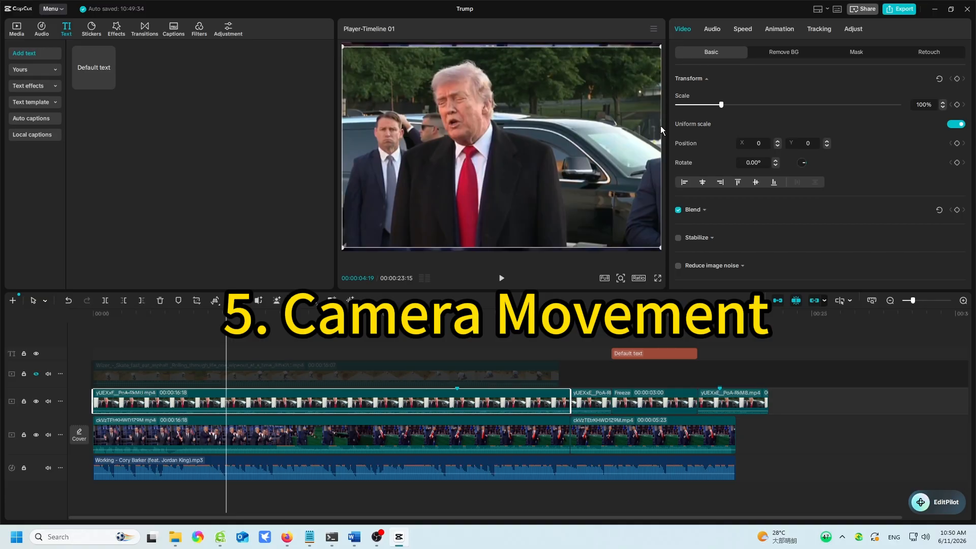
pyautogui.moveTo(660, 248); pyautogui.dragTo(586, 183)
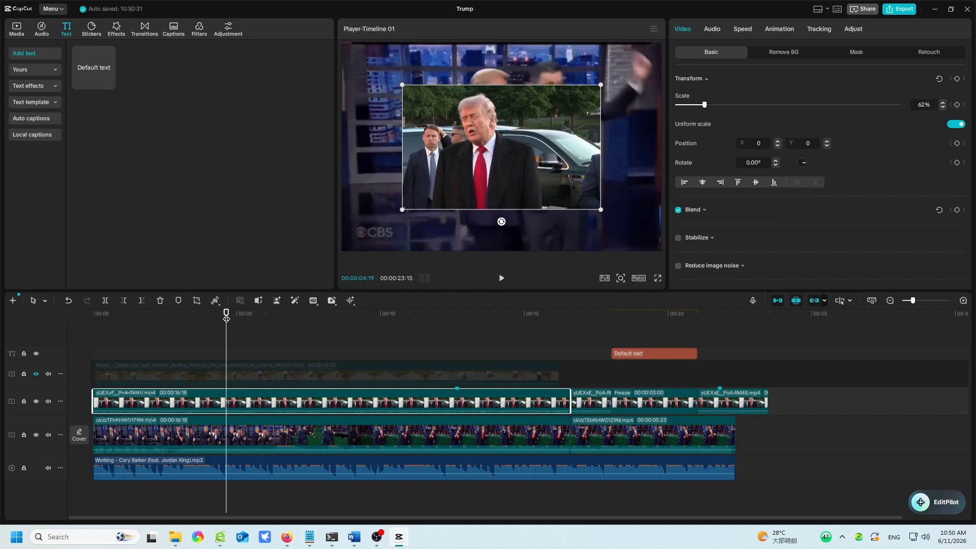
pyautogui.moveTo(226, 321); pyautogui.dragTo(176, 322)
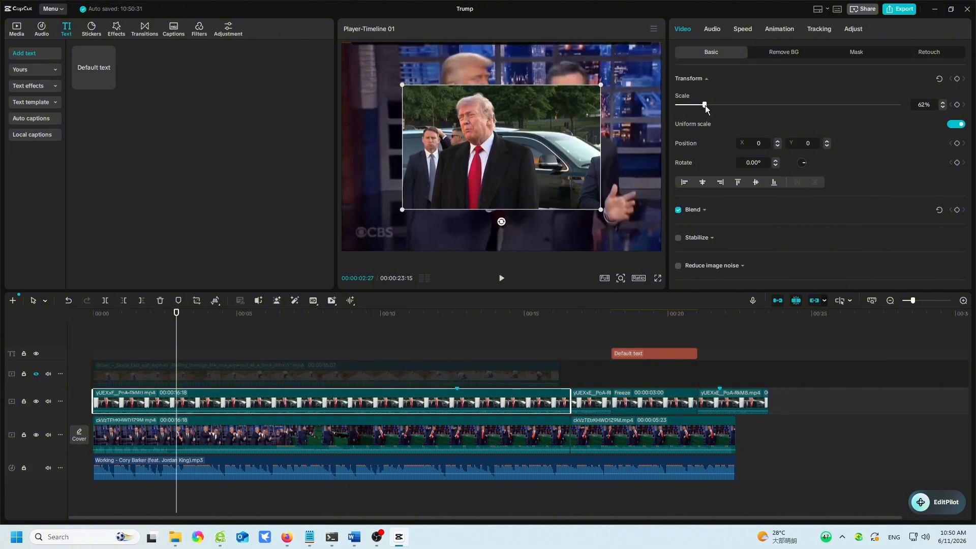
pyautogui.moveTo(705, 106); pyautogui.dragTo(723, 103)
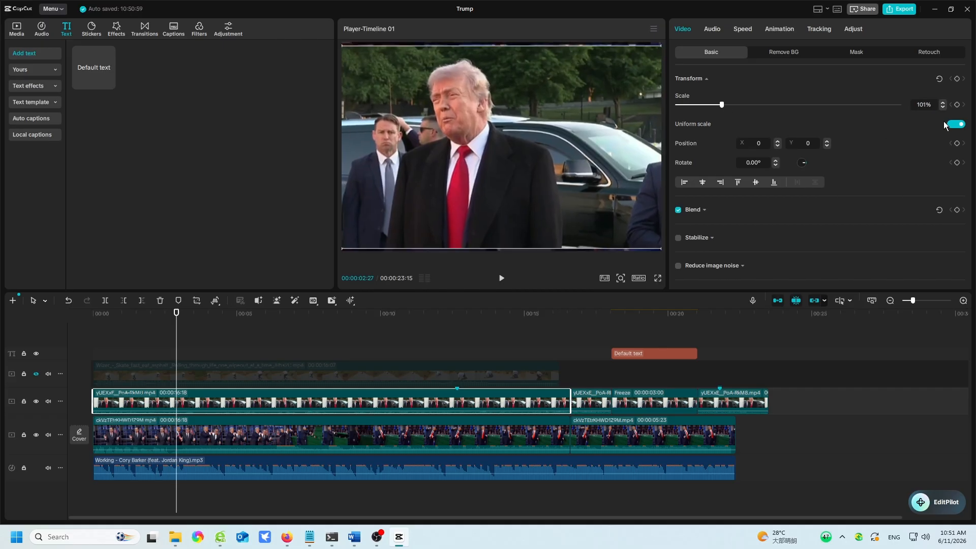
pyautogui.click(943, 107)
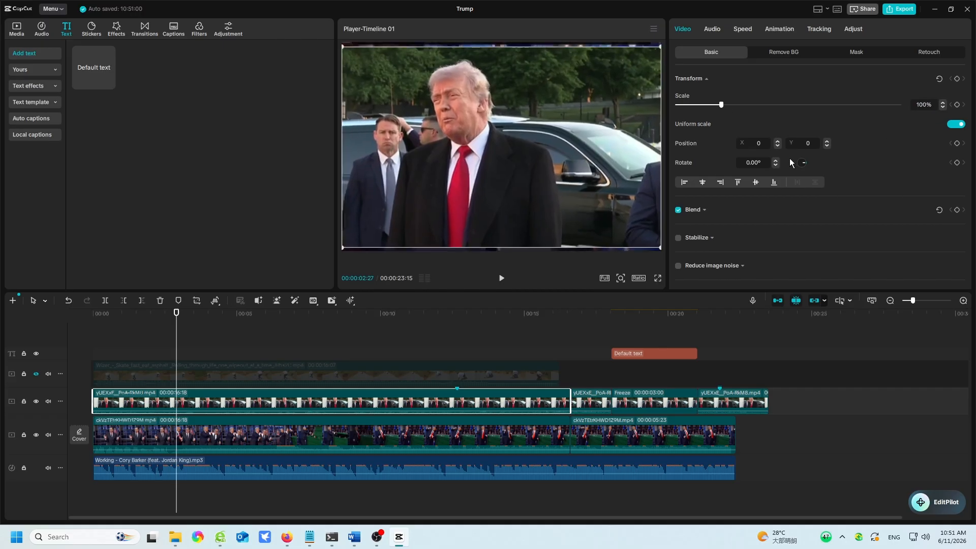
# Create scale keyframes on the first overlay video piece: 100% at 00:00:02:27, 150% at 00:00:04:21 and 68% at 00:00:06:18.
pyautogui.click(957, 105)
pyautogui.moveTo(176, 314); pyautogui.dragTo(228, 319)
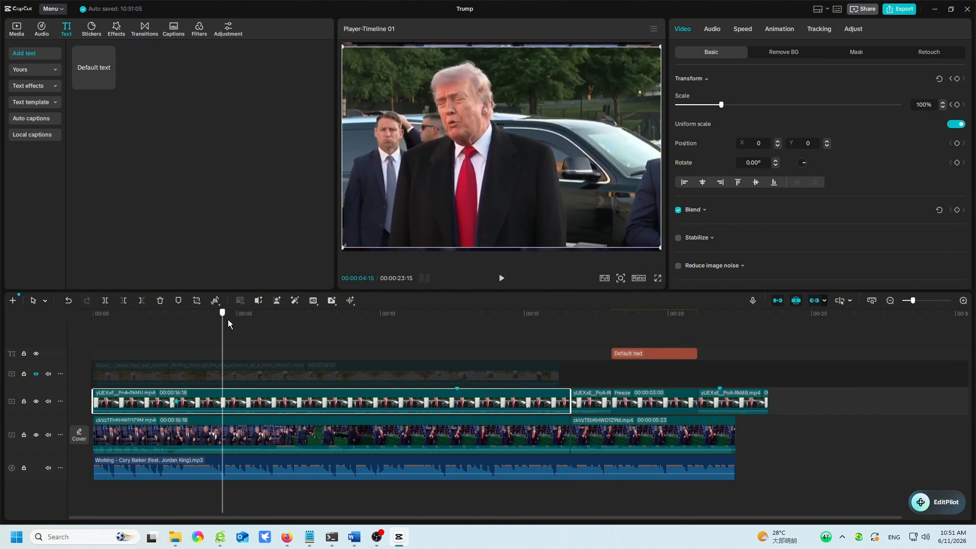
pyautogui.moveTo(722, 104)
pyautogui.mouseDown()
pyautogui.moveTo(704, 105)
pyautogui.moveTo(745, 106)
pyautogui.mouseUp()
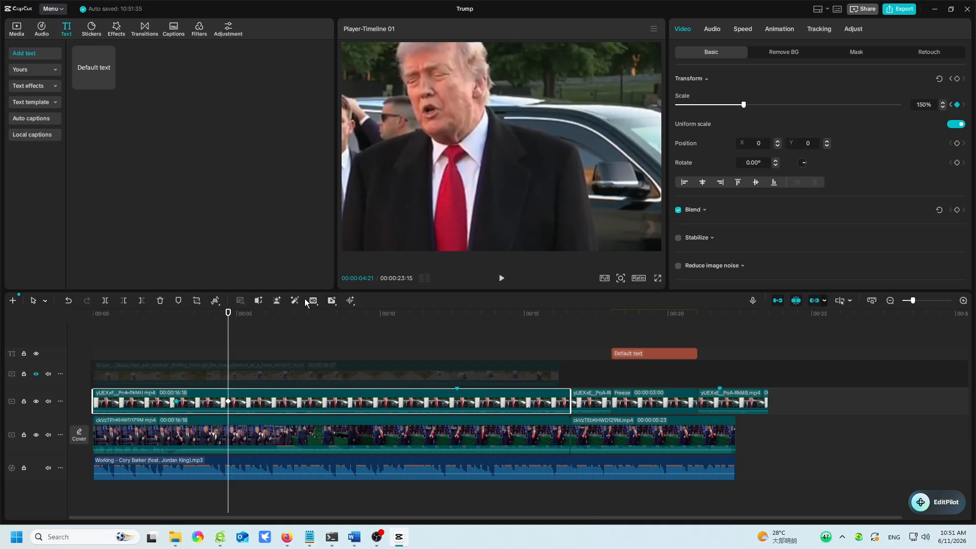
pyautogui.moveTo(227, 313); pyautogui.dragTo(284, 338)
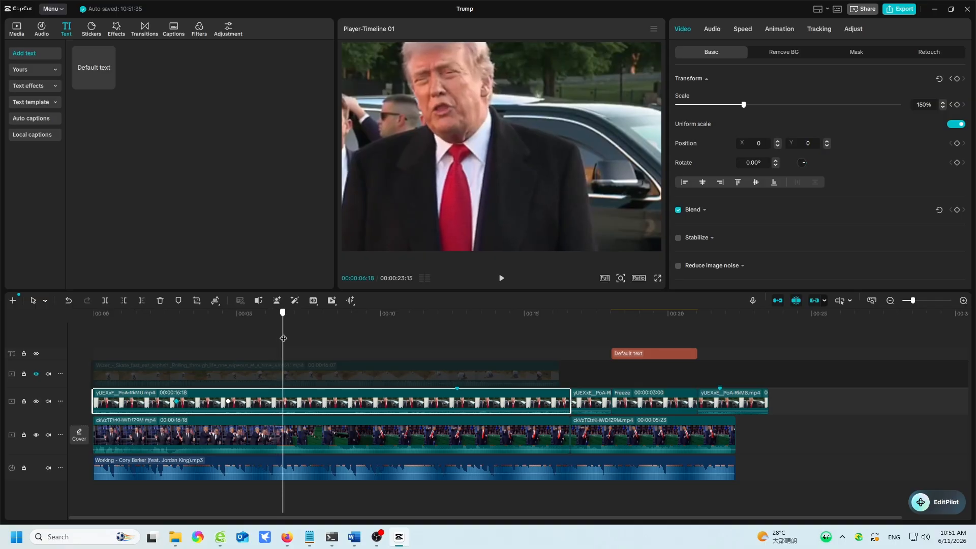
pyautogui.moveTo(743, 104); pyautogui.dragTo(706, 112)
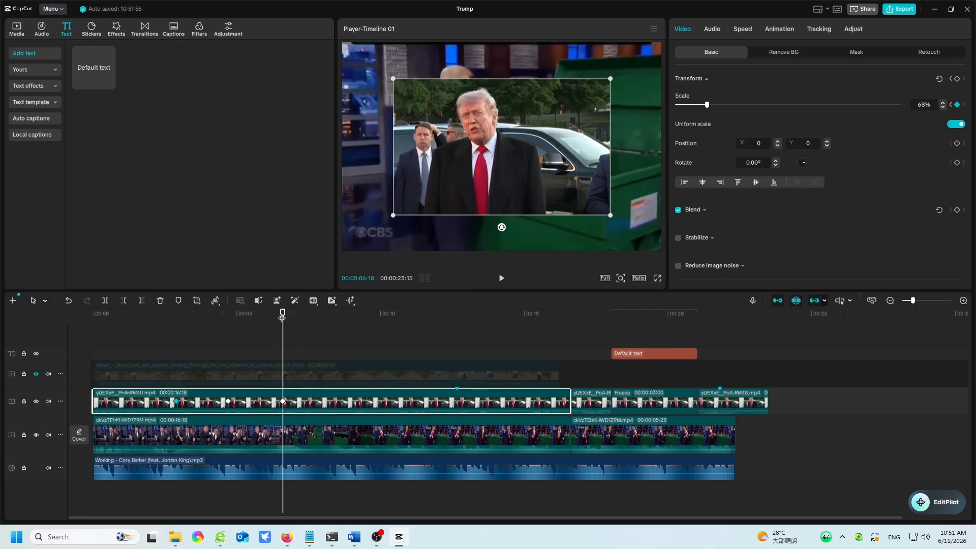
# Play back the scale animation from about 00:00:02:05 to just past the last scale keyframe.
pyautogui.moveTo(282, 316); pyautogui.dragTo(155, 321)
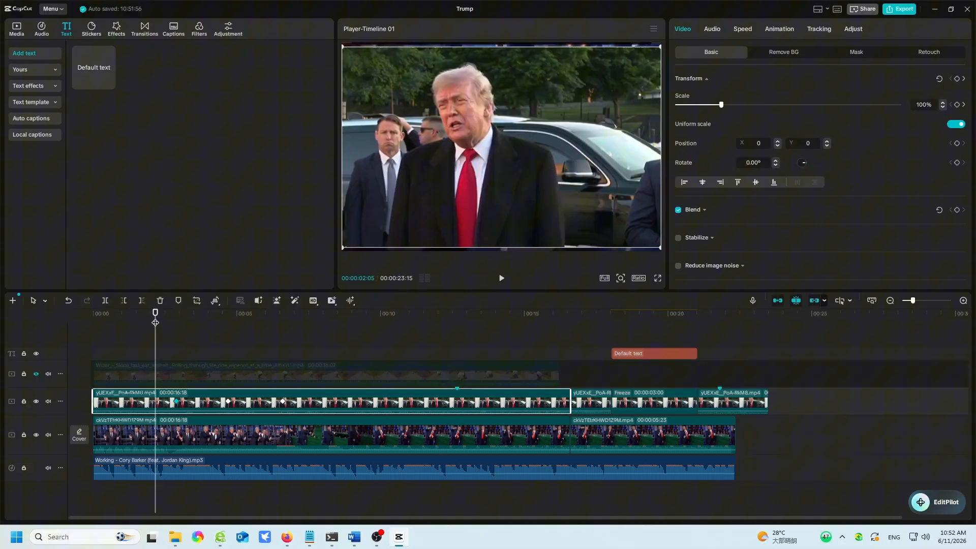
pyautogui.click(501, 280)
pyautogui.click(501, 279)
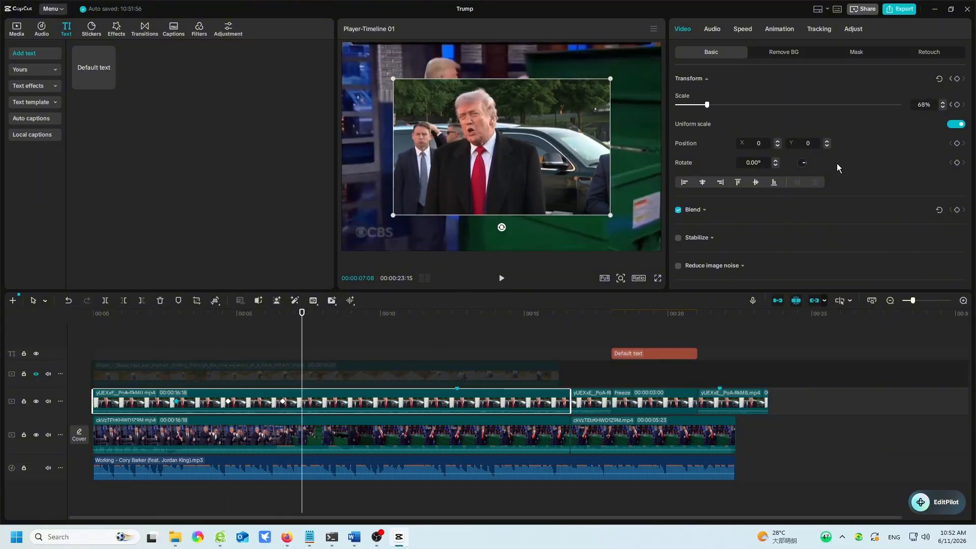
# Create position keyframes on the overlay piece: X 0, Y 0 at 00:00:07:05; X 730, Y -49 at 00:00:08:06; X -714, Y 0 at 00:00:09:03.
pyautogui.click(299, 315)
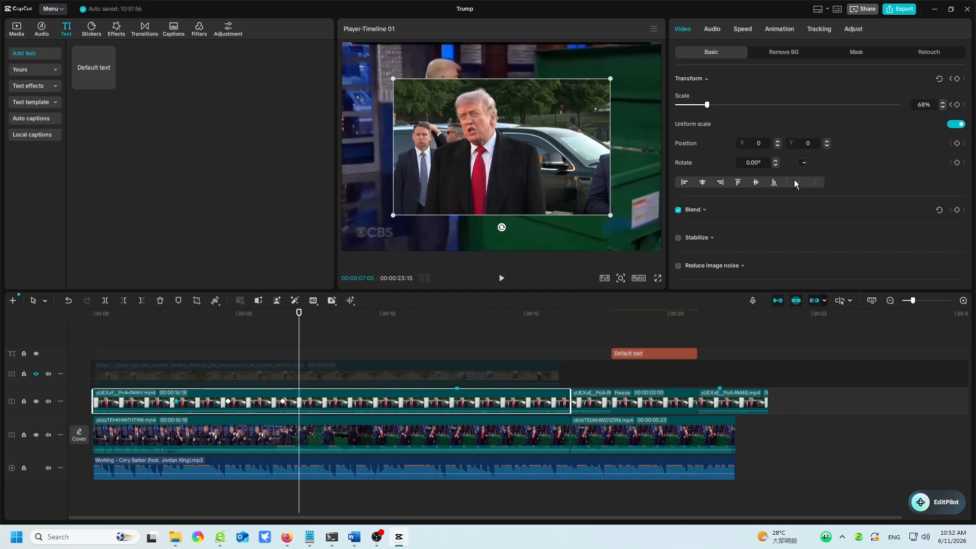
pyautogui.click(957, 144)
pyautogui.moveTo(299, 317); pyautogui.dragTo(329, 321)
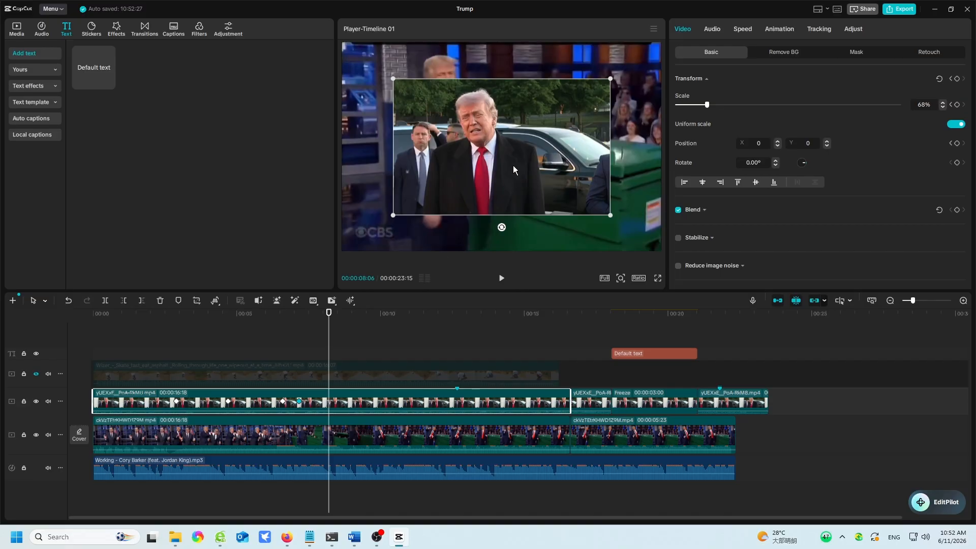
pyautogui.moveTo(513, 165); pyautogui.dragTo(574, 169)
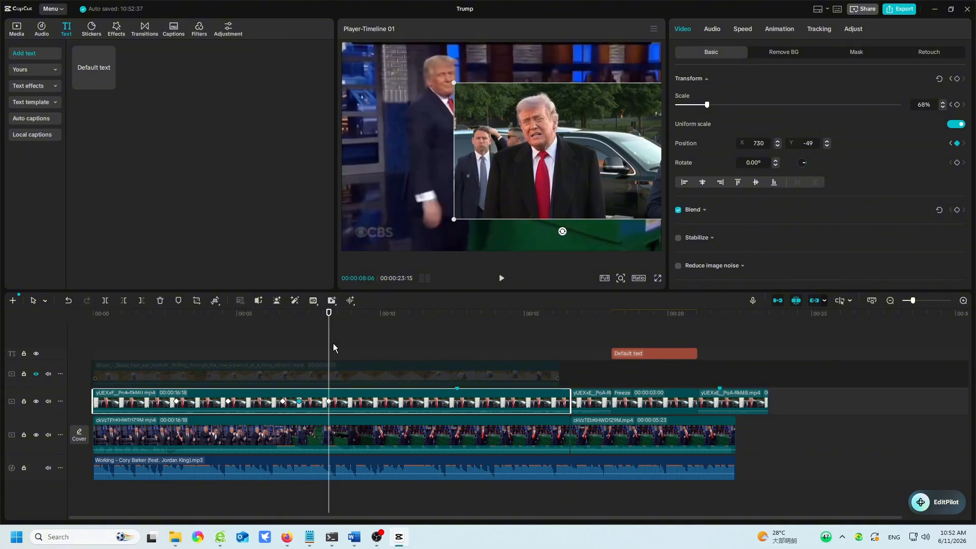
pyautogui.moveTo(329, 326); pyautogui.dragTo(352, 331)
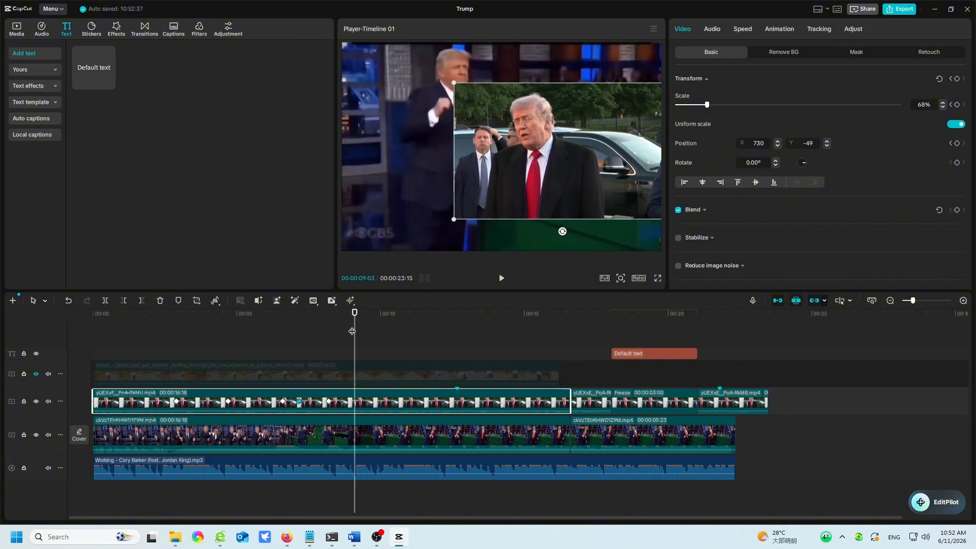
pyautogui.moveTo(547, 181); pyautogui.dragTo(426, 175)
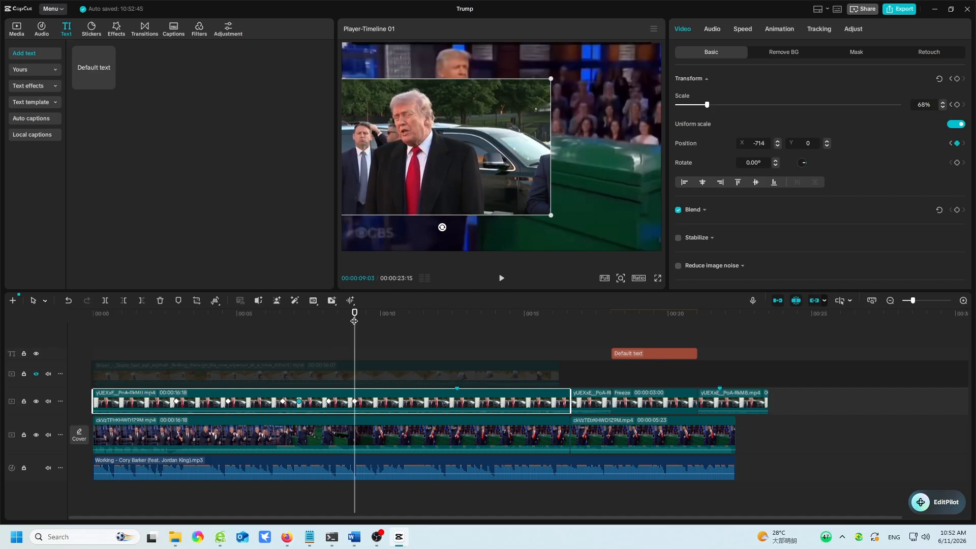
# Create rotation keyframes on the overlay piece: 0° at 00:00:05:25, 25° at 00:00:07:00 and about -27° at 00:00:07:24.
pyautogui.moveTo(355, 320); pyautogui.dragTo(366, 352)
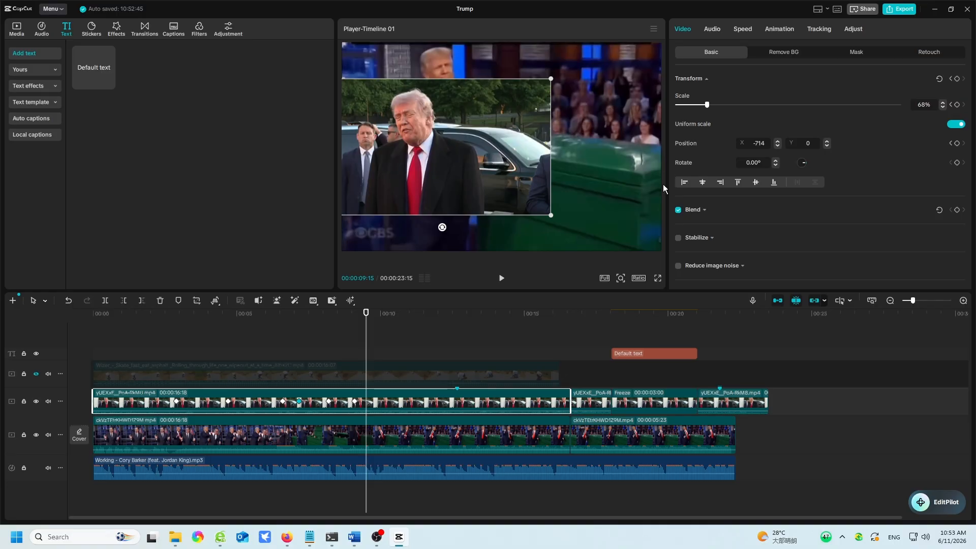
pyautogui.moveTo(370, 320); pyautogui.dragTo(261, 332)
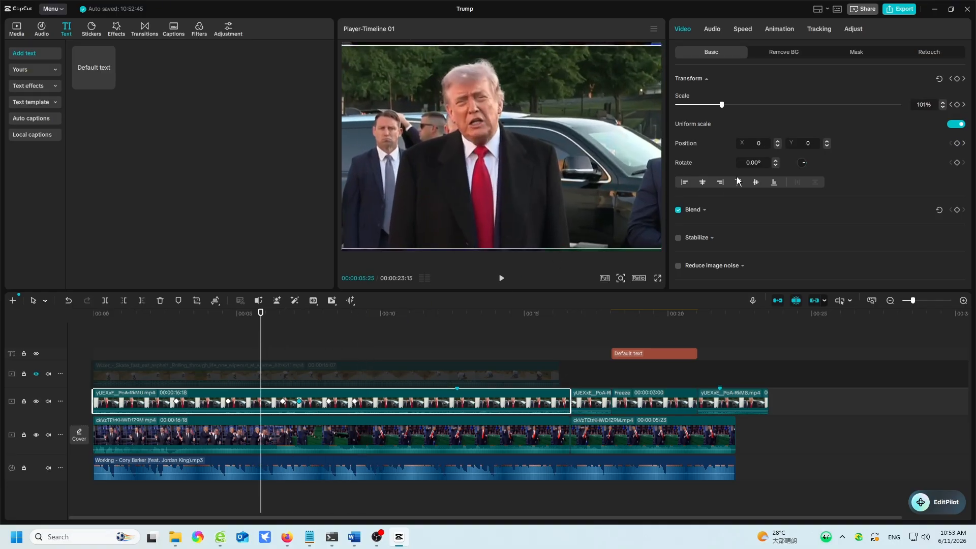
pyautogui.click(956, 163)
pyautogui.moveTo(260, 320); pyautogui.dragTo(294, 326)
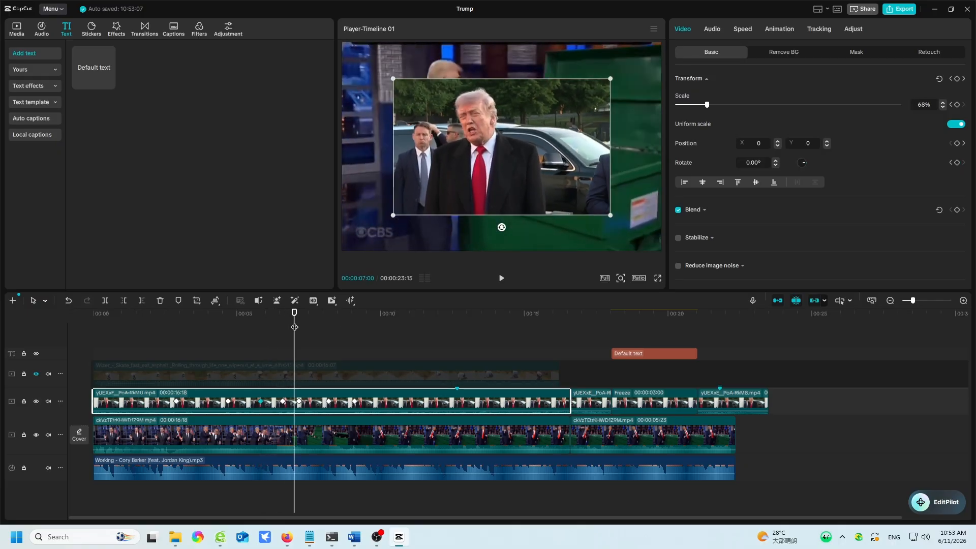
pyautogui.click(776, 160)
pyautogui.moveTo(777, 161); pyautogui.dragTo(776, 160)
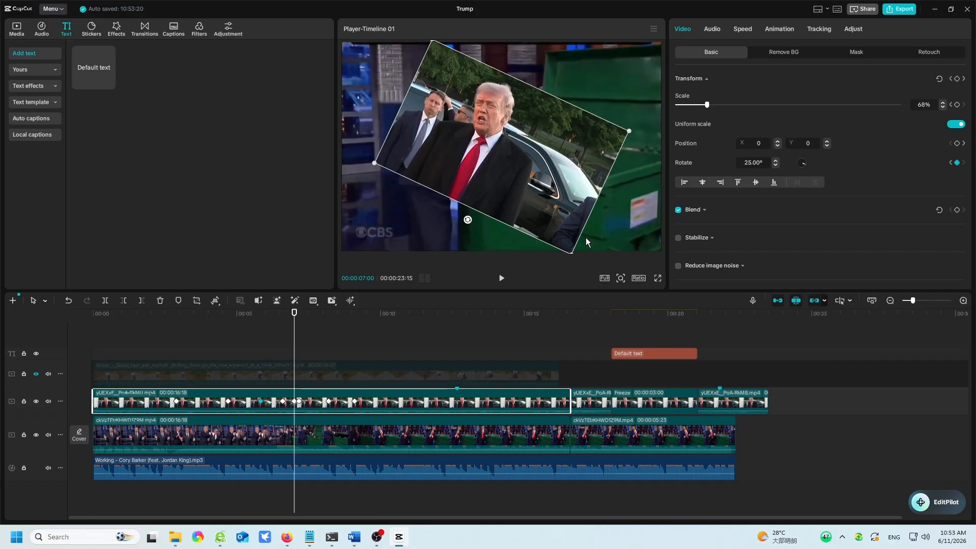
pyautogui.moveTo(295, 319); pyautogui.dragTo(317, 317)
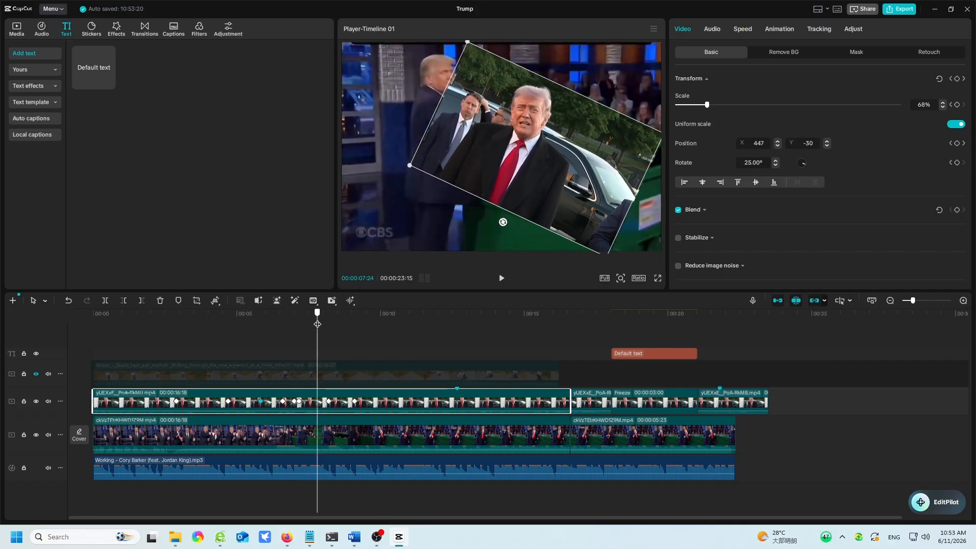
pyautogui.moveTo(504, 222); pyautogui.dragTo(565, 225)
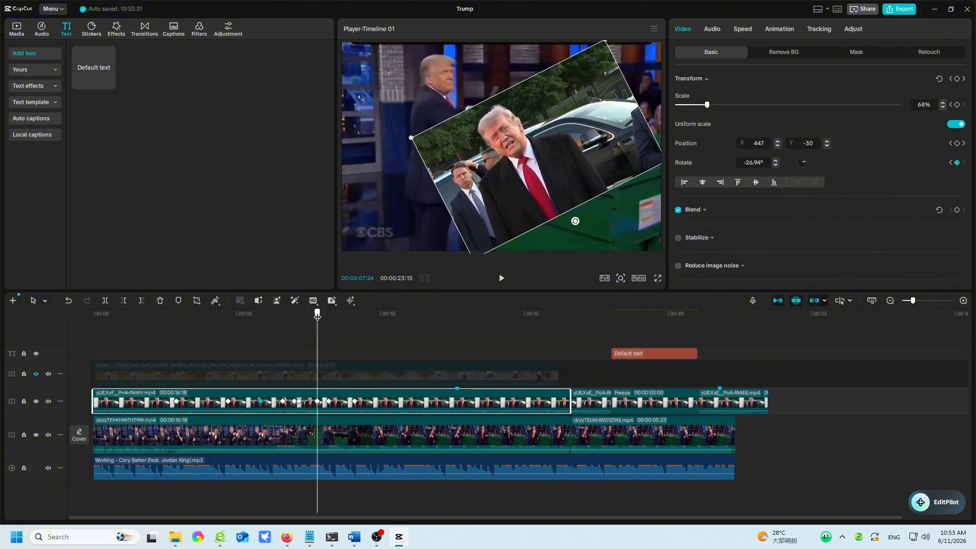
pyautogui.moveTo(317, 315); pyautogui.dragTo(166, 321)
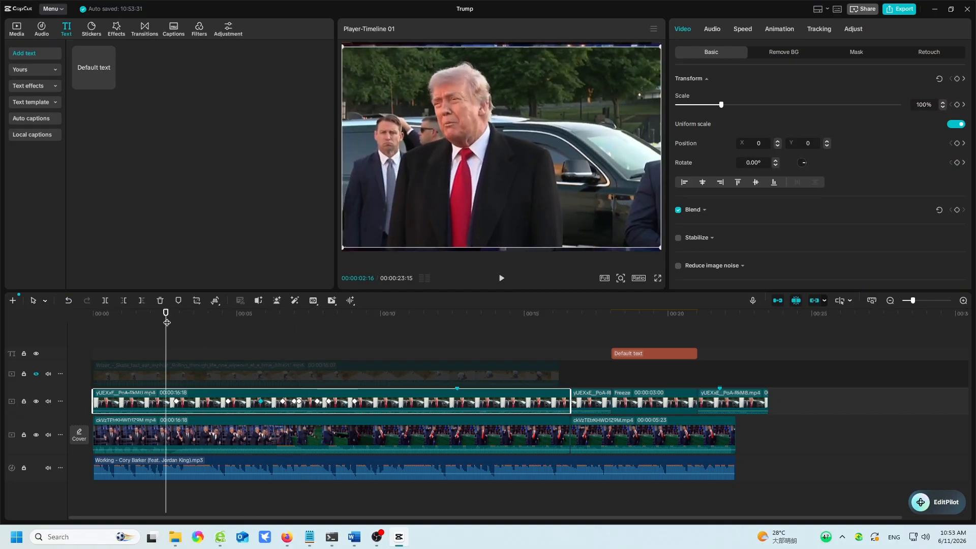
# Play back the keyframe animation from 00:00:02:16 and try automatic background removal on the first overlay piece.
pyautogui.click(502, 278)
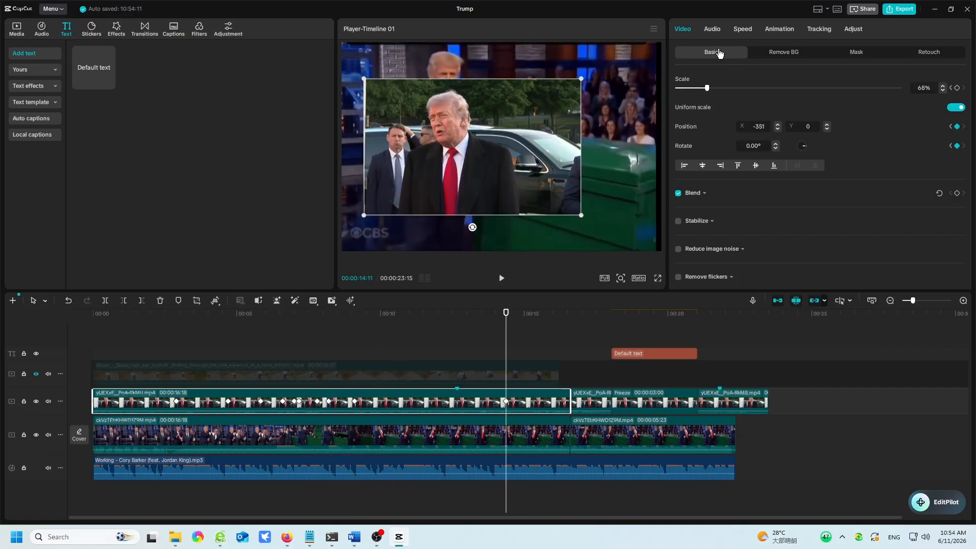
pyautogui.click(783, 54)
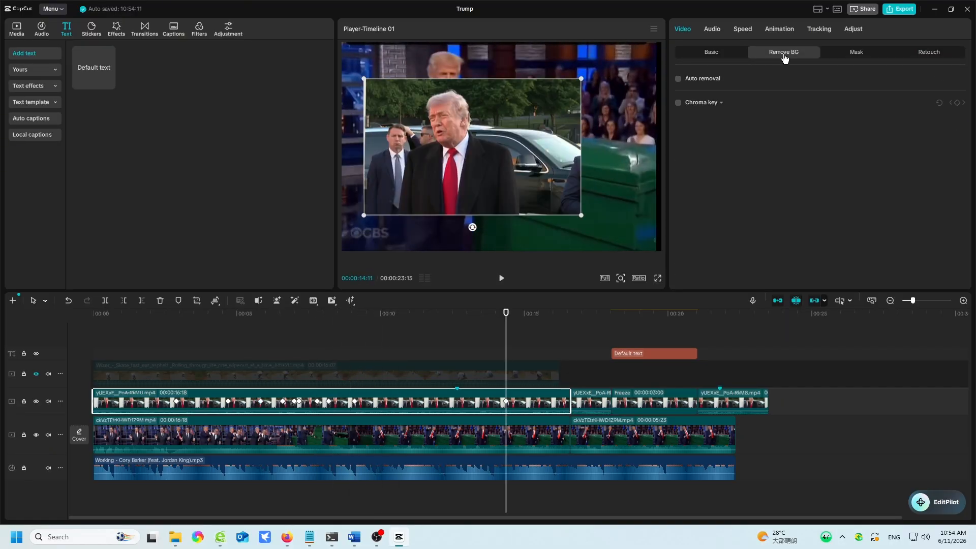
pyautogui.click(678, 79)
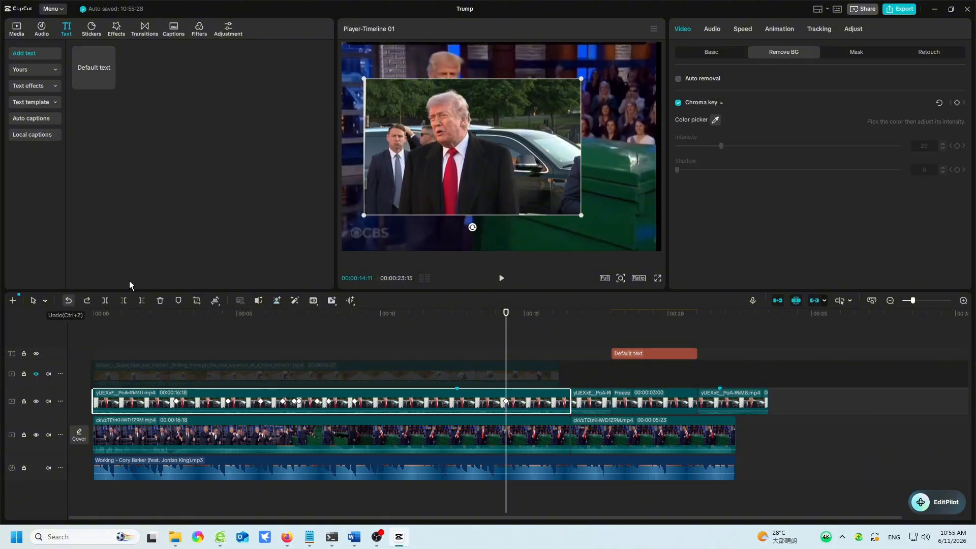
# Add a heart-shaped mask to the first overlay piece and position it over the man's face at X -80, Y 119.
pyautogui.click(856, 57)
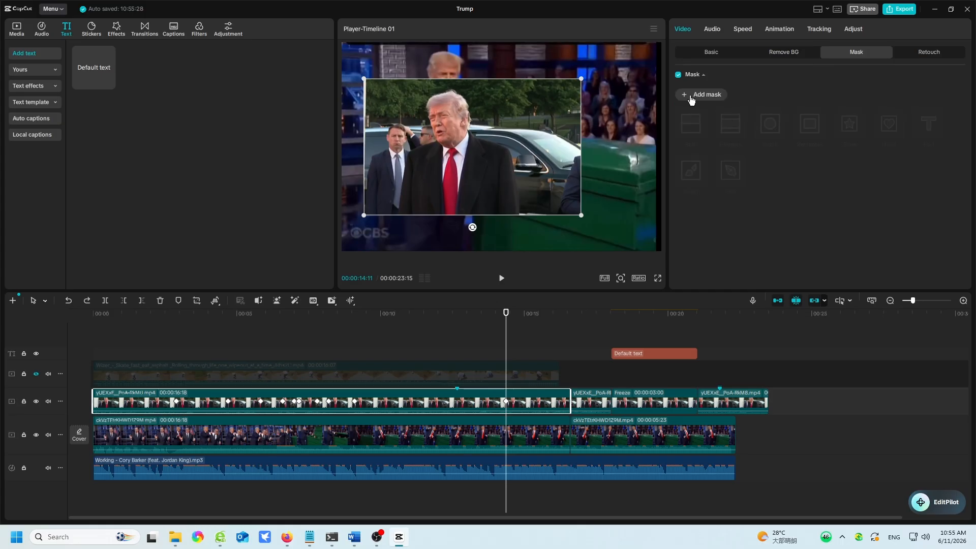
pyautogui.click(701, 94)
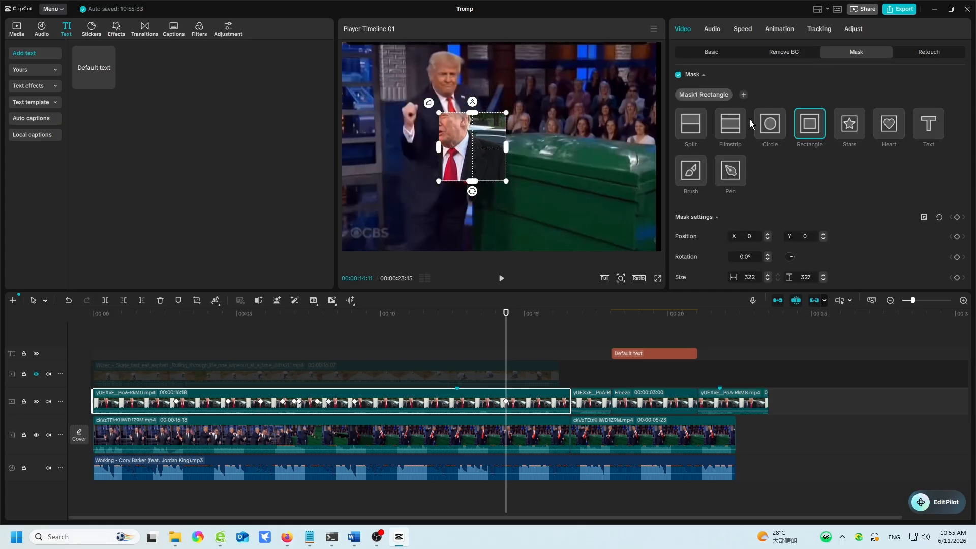
pyautogui.click(889, 132)
pyautogui.moveTo(500, 151); pyautogui.dragTo(482, 123)
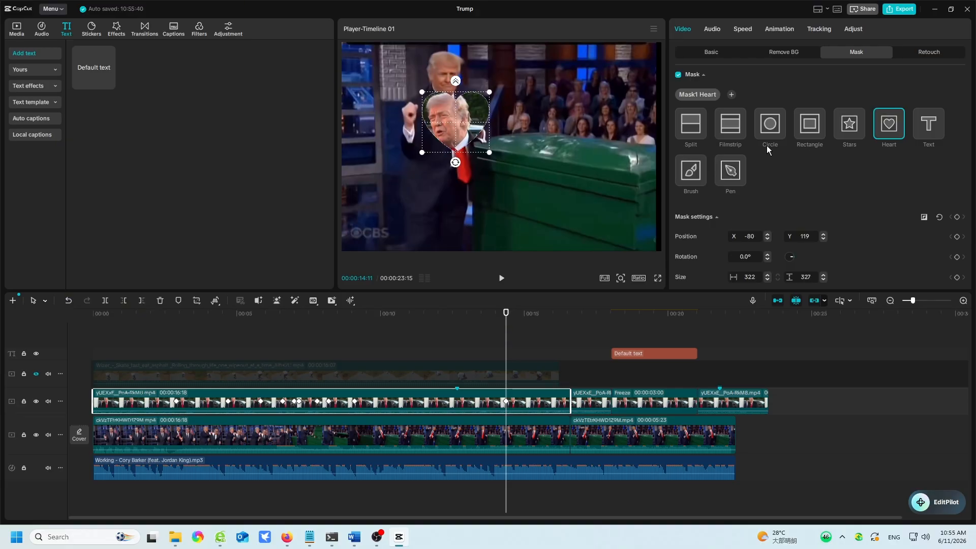
# Try the face Retouch option on the first overlay piece at 00:00:13:18 and undo it.
pyautogui.click(484, 338)
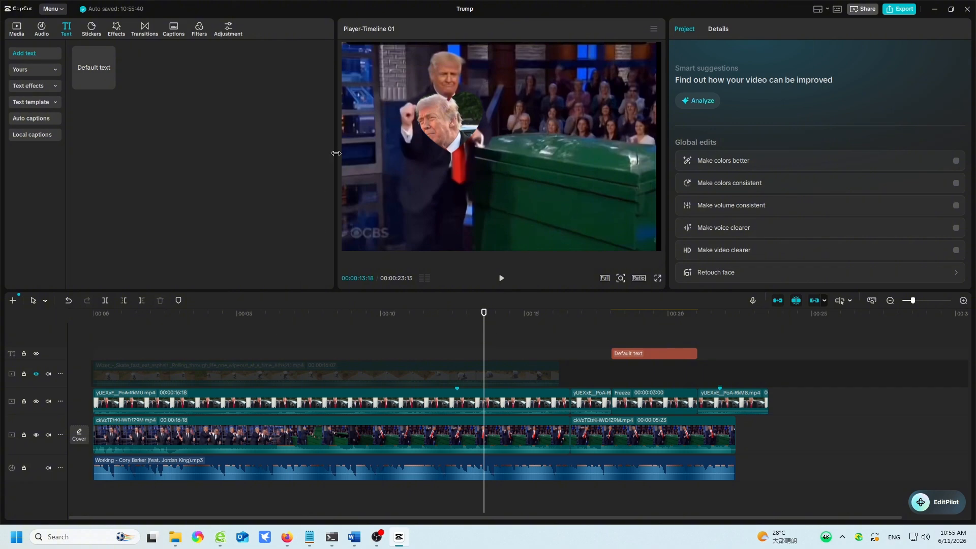
pyautogui.click(467, 398)
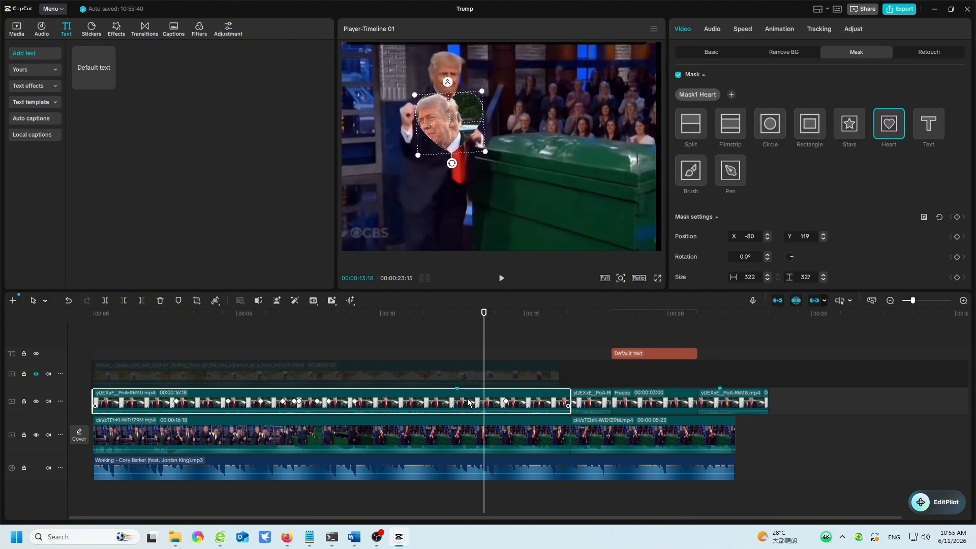
pyautogui.click(933, 53)
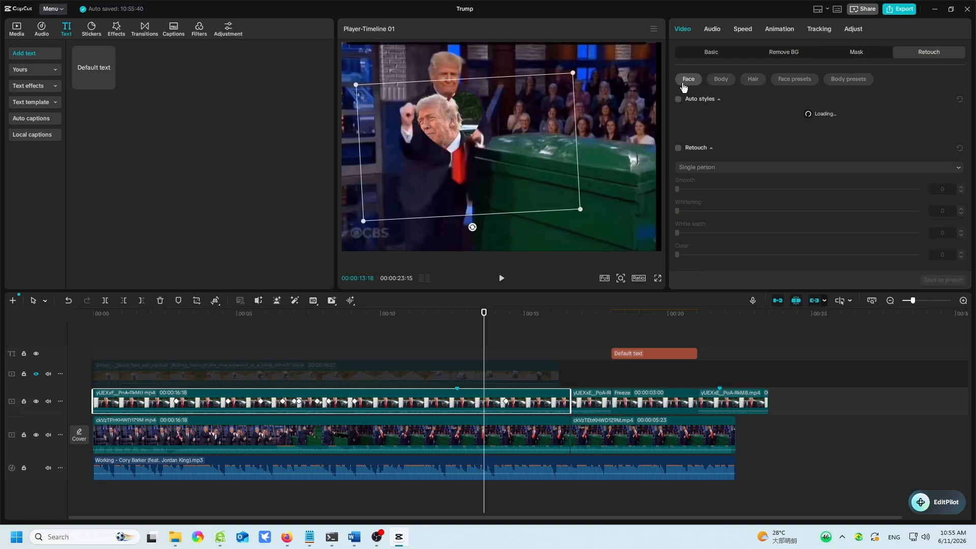
pyautogui.click(677, 148)
pyautogui.click(504, 293)
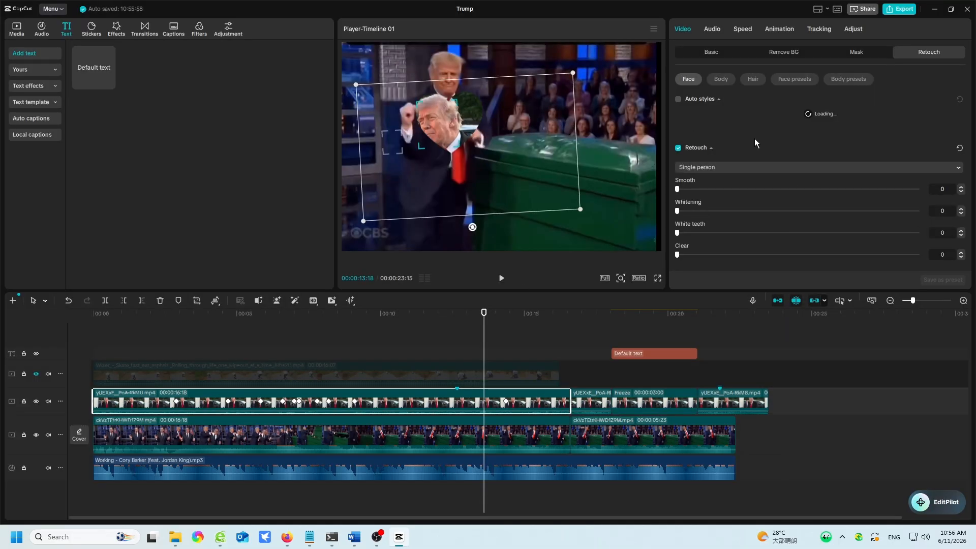
pyautogui.click(69, 300)
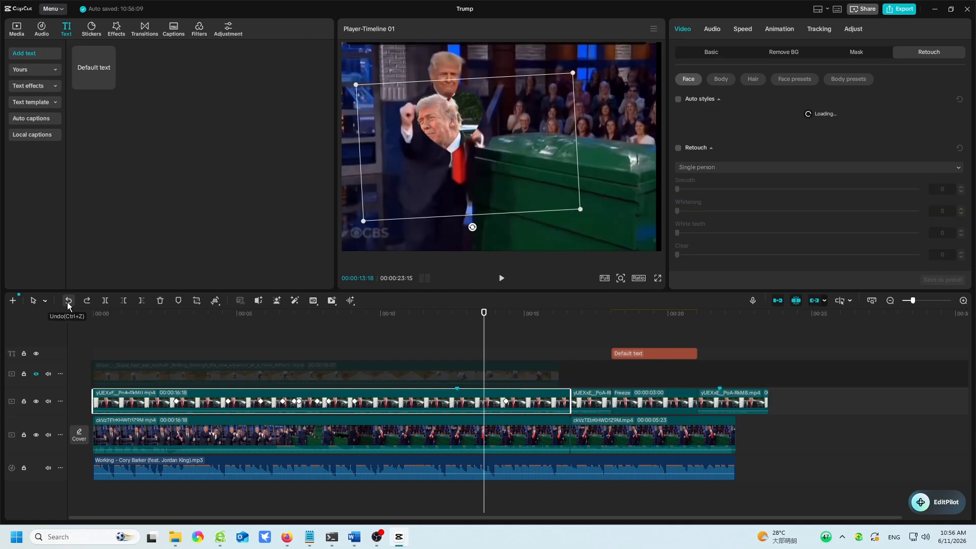
# Set the first overlay piece's audio fade-in to 0.1 s and look through its remaining audio options.
pyautogui.click(717, 30)
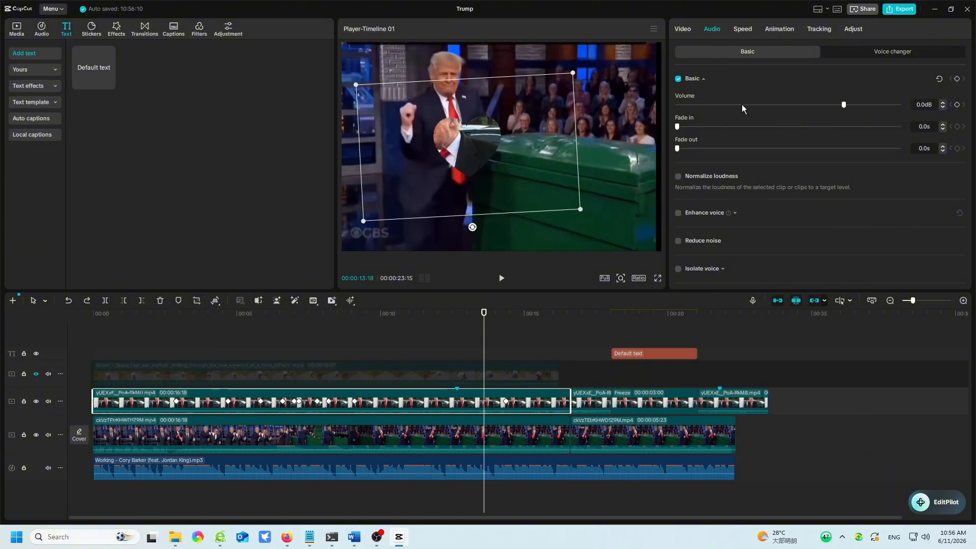
pyautogui.moveTo(842, 105); pyautogui.dragTo(843, 110)
pyautogui.moveTo(698, 130); pyautogui.dragTo(678, 129)
pyautogui.scroll(-1, 739, 198)
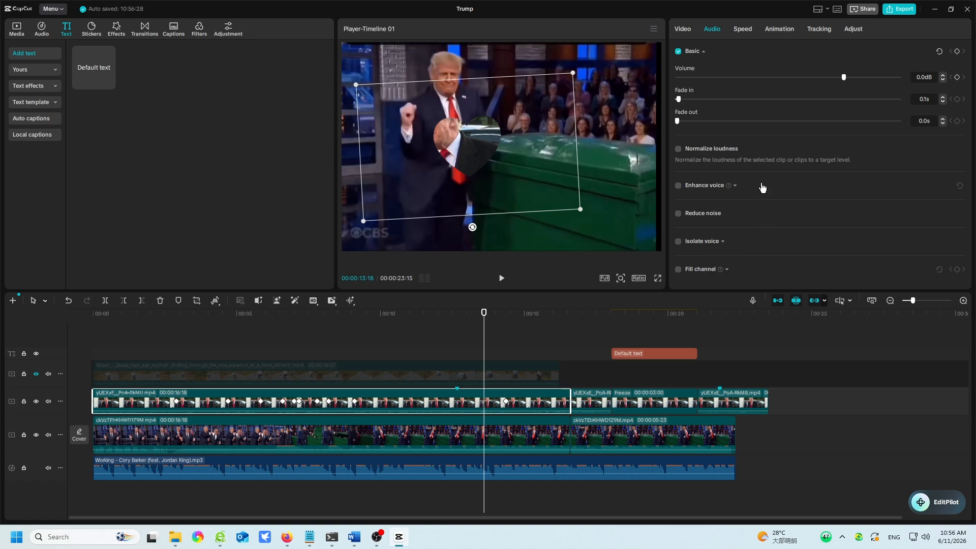
# Set the speed of the short second overlay piece to 1.61x and play back the result.
pyautogui.click(743, 31)
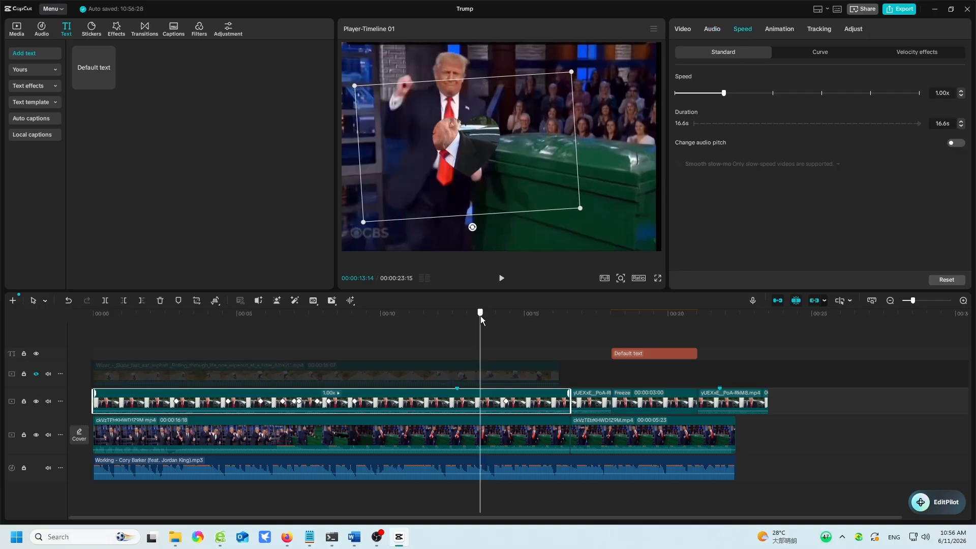
pyautogui.click(592, 318)
pyautogui.click(592, 401)
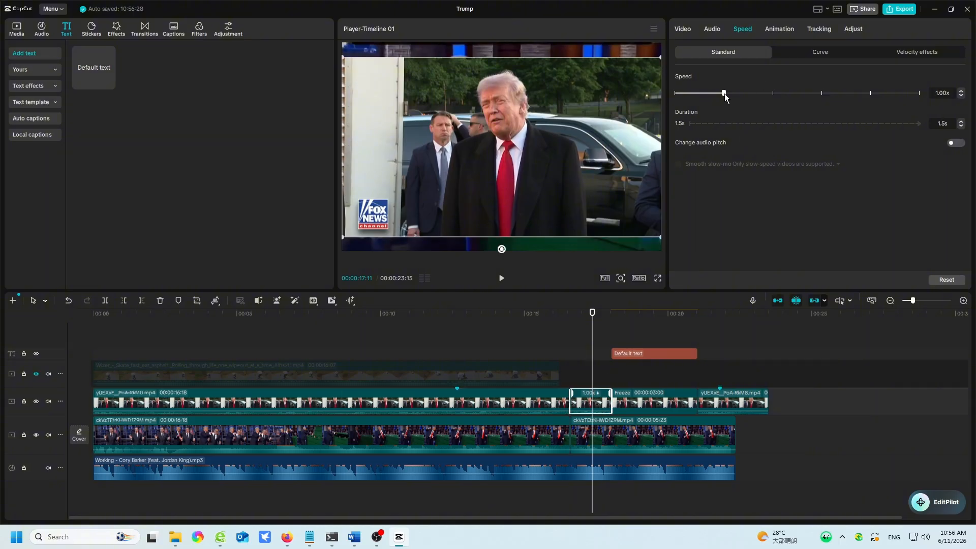
pyautogui.moveTo(724, 94); pyautogui.dragTo(754, 94)
pyautogui.click(567, 317)
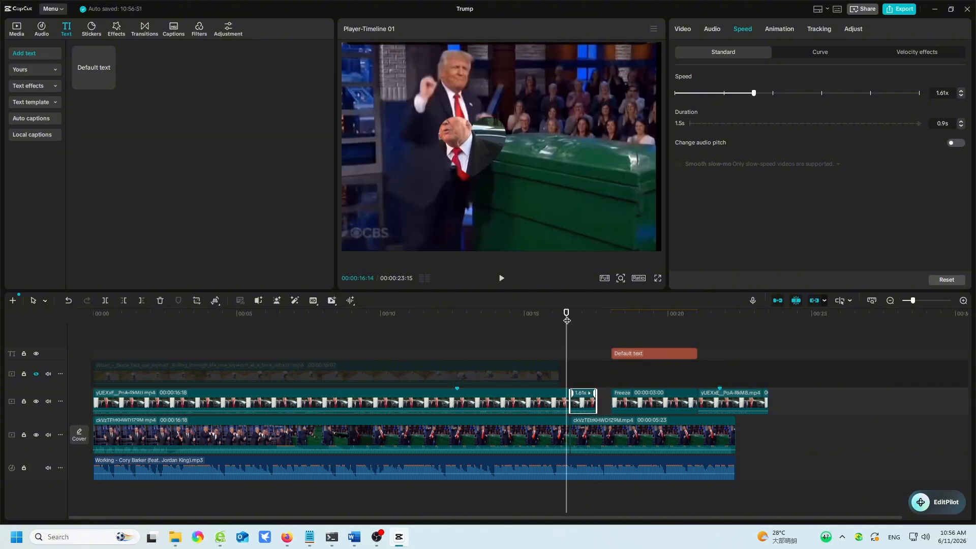
pyautogui.moveTo(567, 320)
pyautogui.mouseDown()
pyautogui.moveTo(579, 320)
pyautogui.moveTo(560, 320)
pyautogui.mouseUp()
pyautogui.click(501, 279)
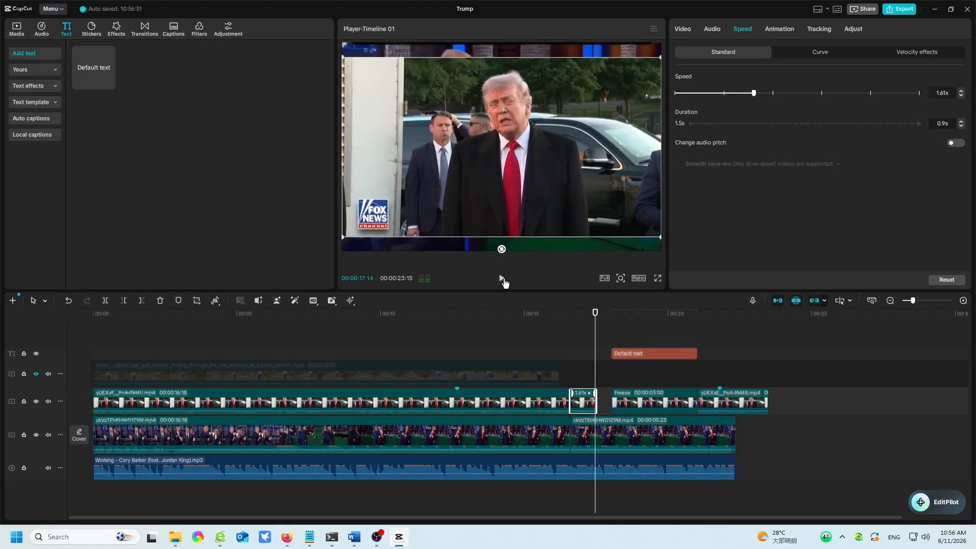
# Slow the short second overlay piece to 0.52x and undo both speed changes.
pyautogui.moveTo(753, 93); pyautogui.dragTo(697, 94)
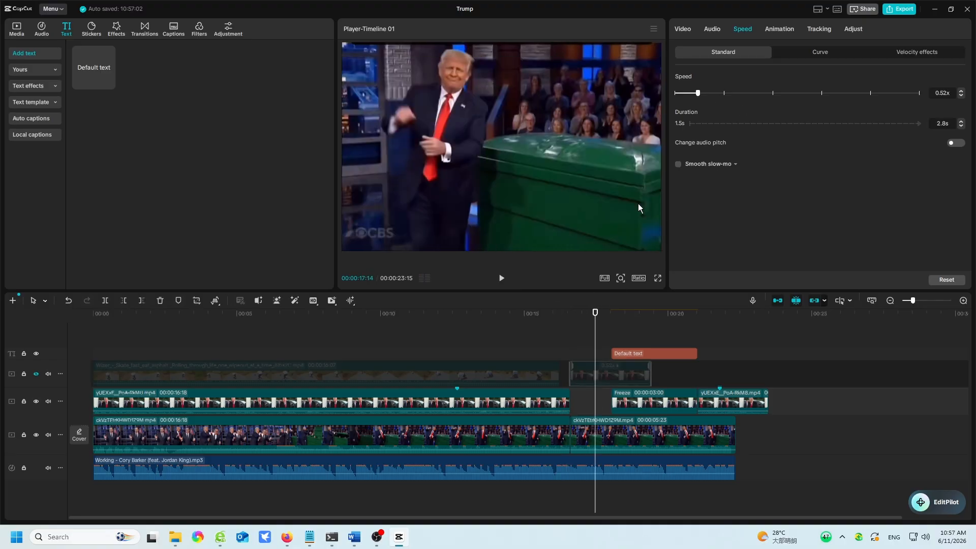
pyautogui.moveTo(595, 319)
pyautogui.mouseDown()
pyautogui.moveTo(582, 323)
pyautogui.moveTo(621, 332)
pyautogui.moveTo(587, 333)
pyautogui.mouseUp()
pyautogui.click(68, 300)
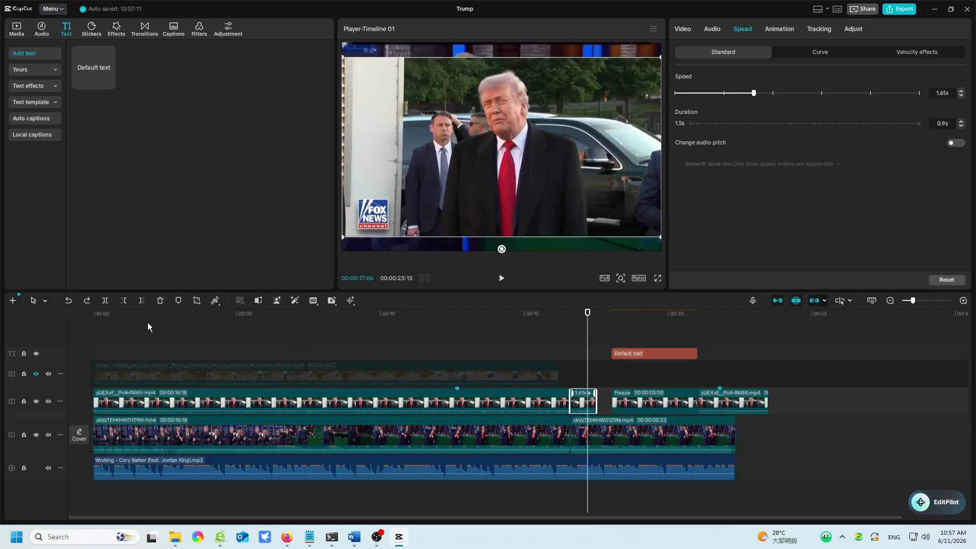
pyautogui.click(69, 301)
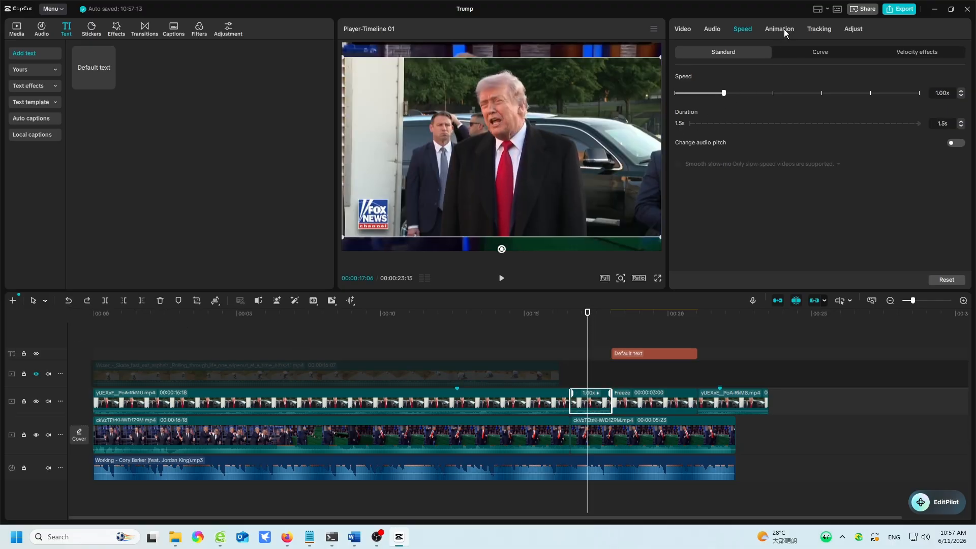
# Try the Corner Focus entrance animation on the short second overlay piece and reset the animation to None.
pyautogui.click(784, 29)
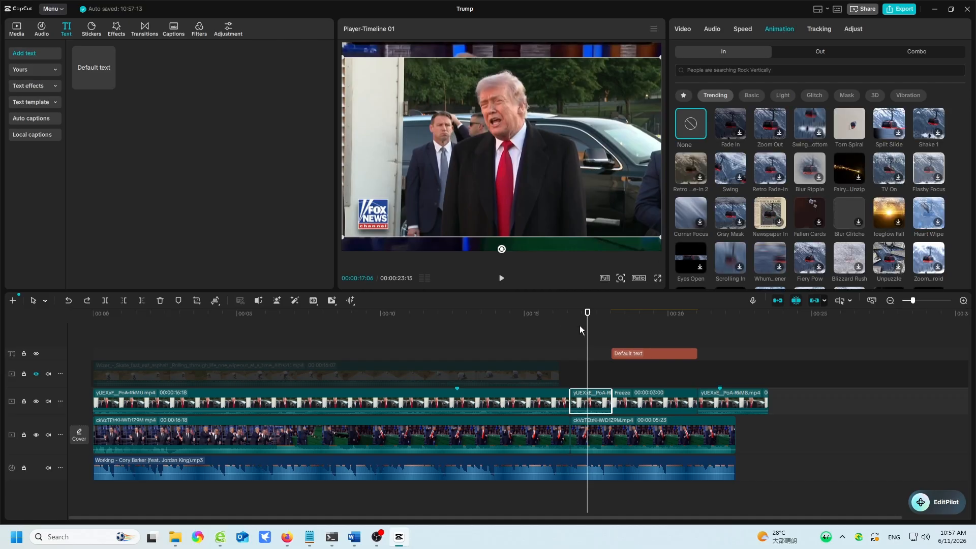
pyautogui.moveTo(583, 311); pyautogui.dragTo(578, 329)
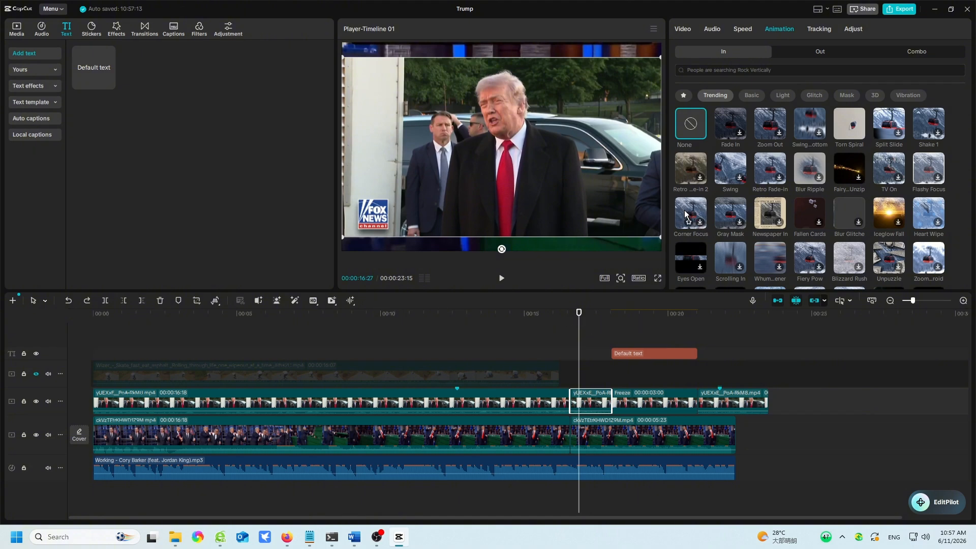
pyautogui.click(695, 220)
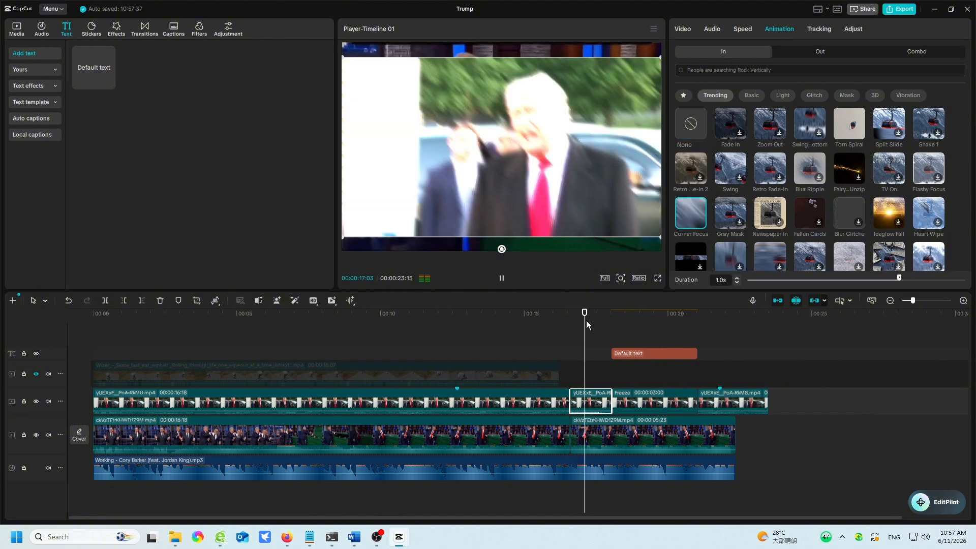
pyautogui.click(690, 128)
pyautogui.click(823, 54)
pyautogui.click(736, 55)
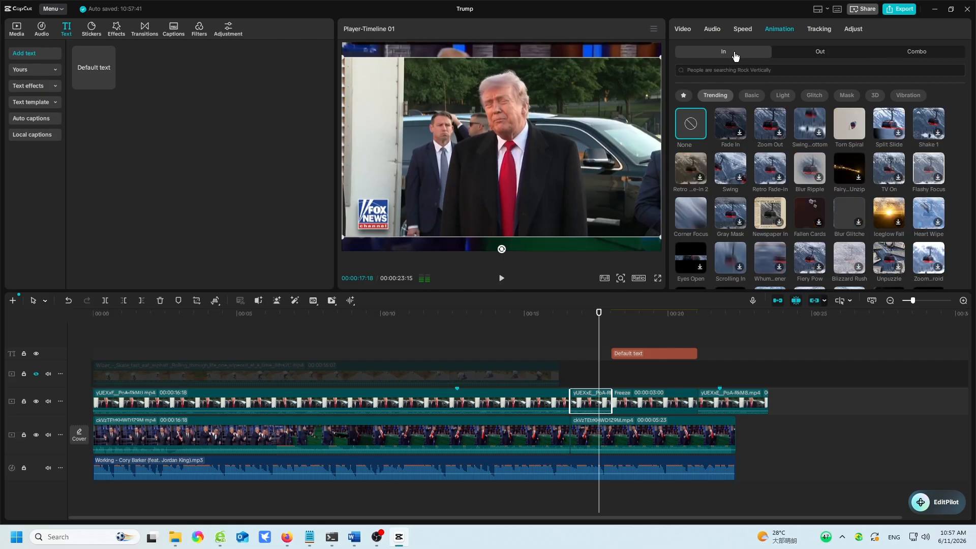
# Examine the basic color adjustment settings for the short second overlay piece and move the playhead to 00:00:16:07.
pyautogui.click(851, 29)
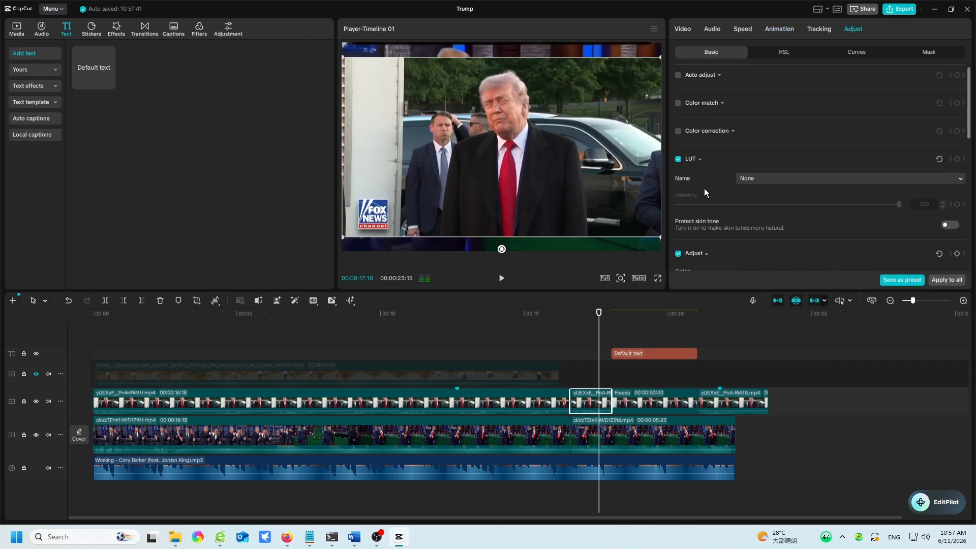
pyautogui.moveTo(593, 311); pyautogui.dragTo(557, 333)
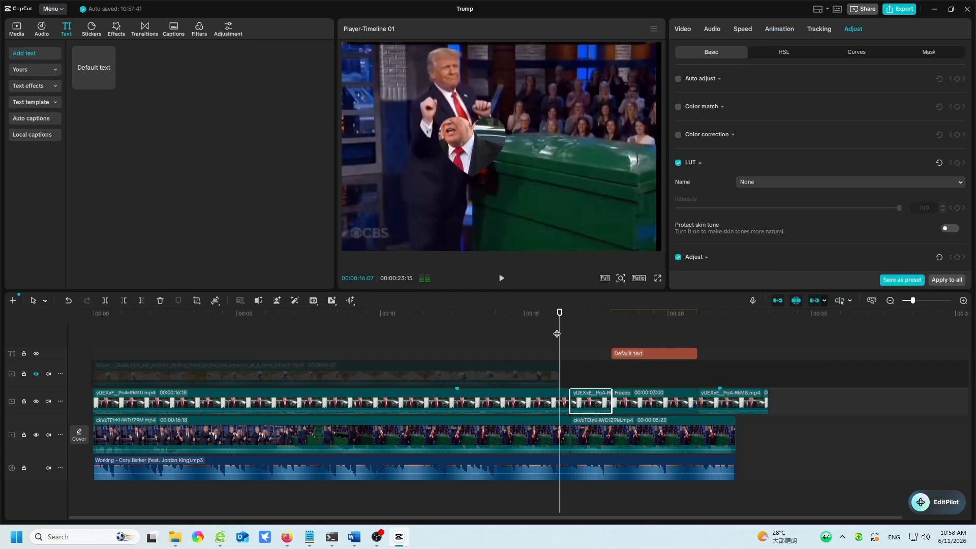
# Add the song Lush Life from the Hits music to a new audio track at the timeline start and undo the addition.
pyautogui.click(43, 28)
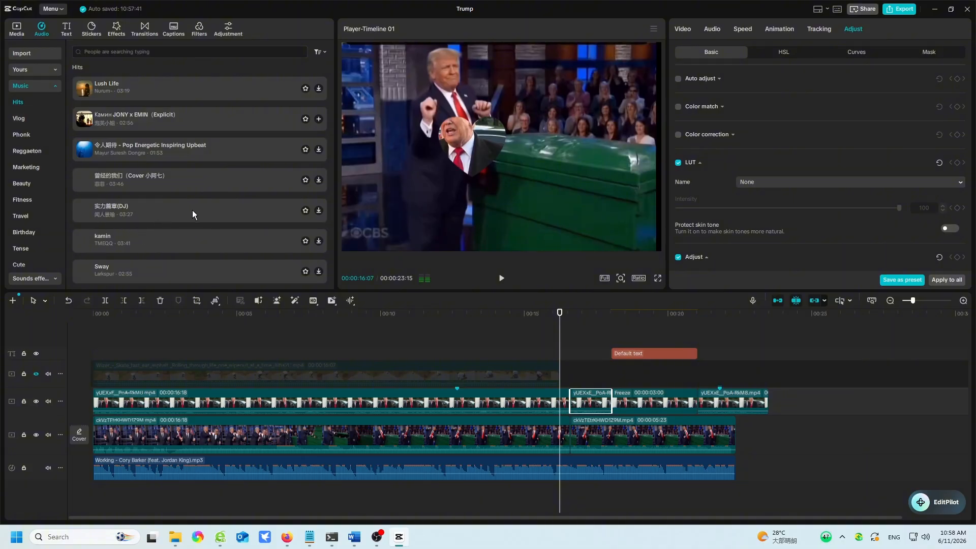
pyautogui.scroll(-3, 192, 209)
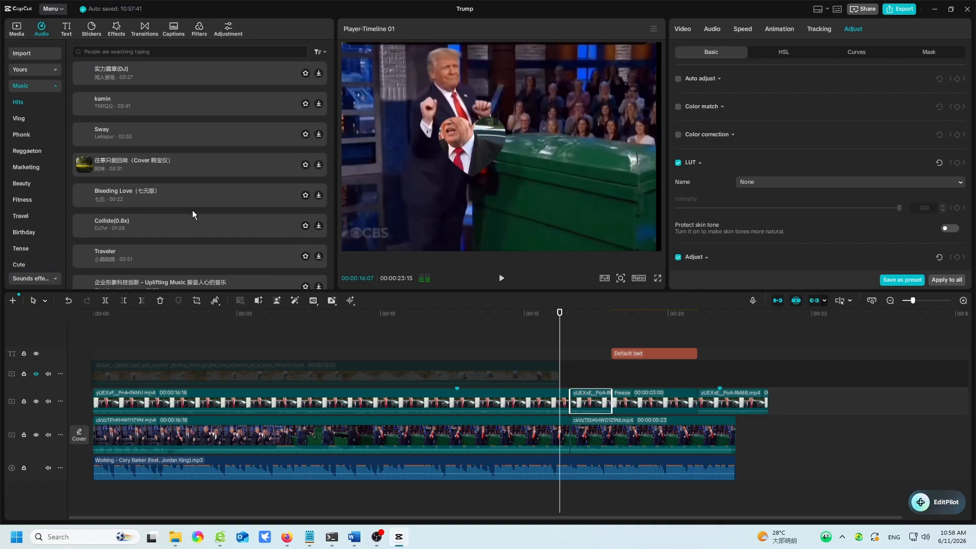
pyautogui.scroll(2, 154, 244)
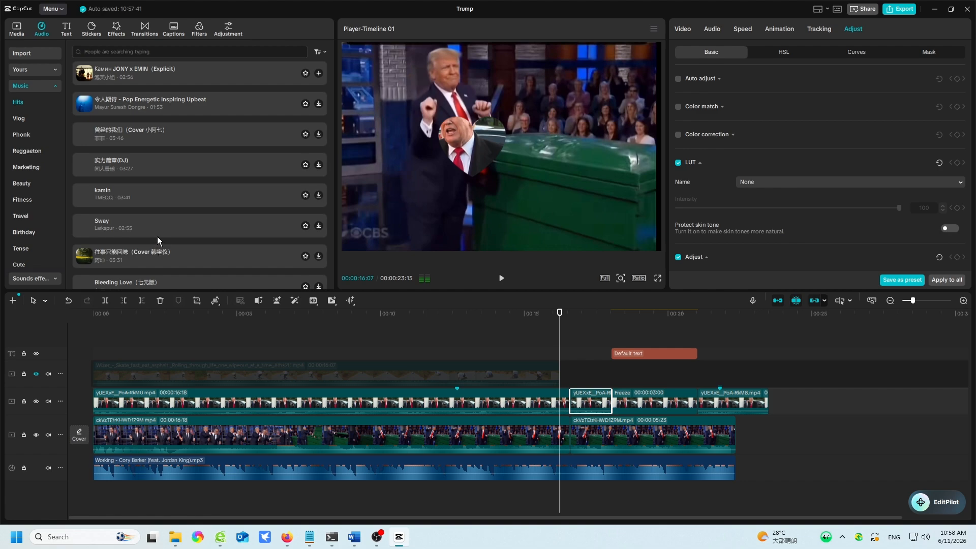
pyautogui.scroll(1, 157, 237)
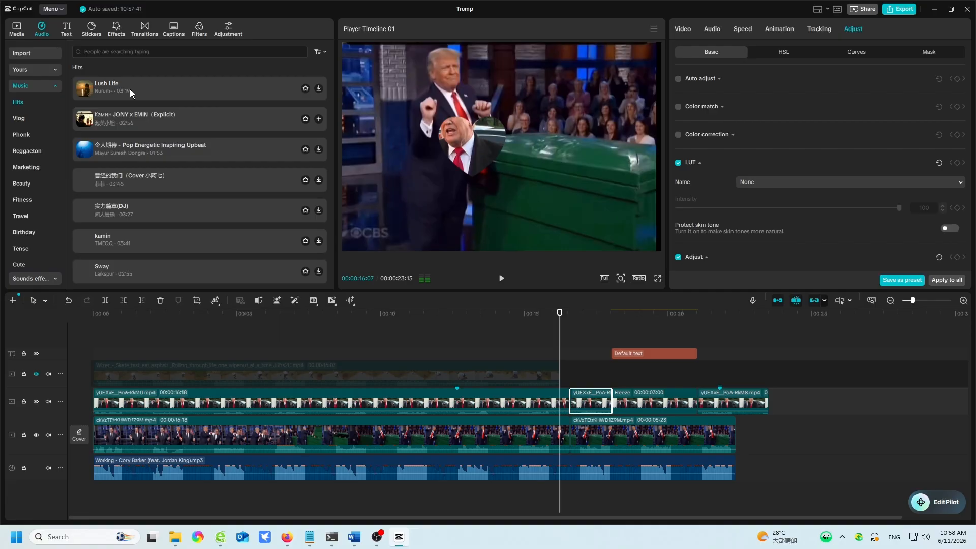
pyautogui.moveTo(130, 89); pyautogui.dragTo(93, 498)
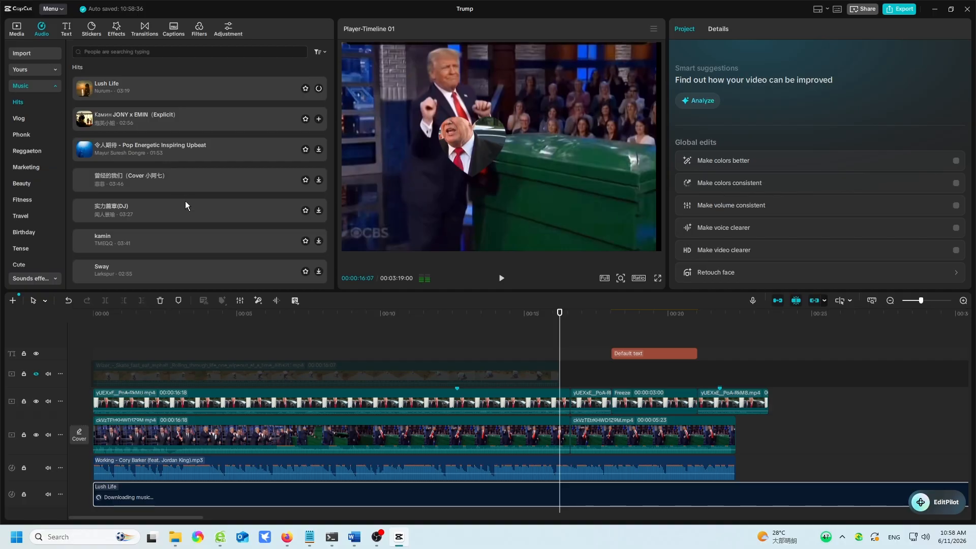
pyautogui.press('End')
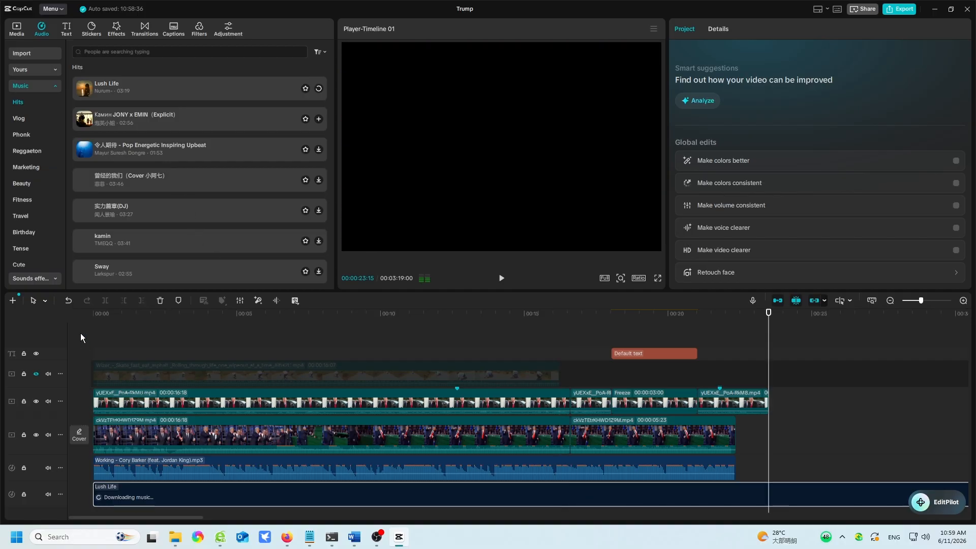
pyautogui.click(69, 301)
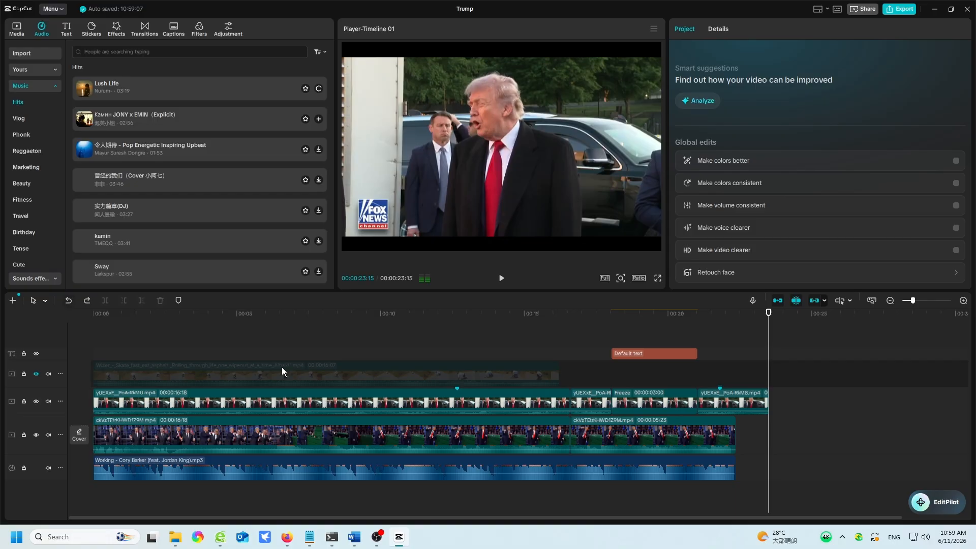
# Add a default text clip, move it to start at about 00:00:00:19, and place the playhead at 00:00:01:06.
pyautogui.click(710, 103)
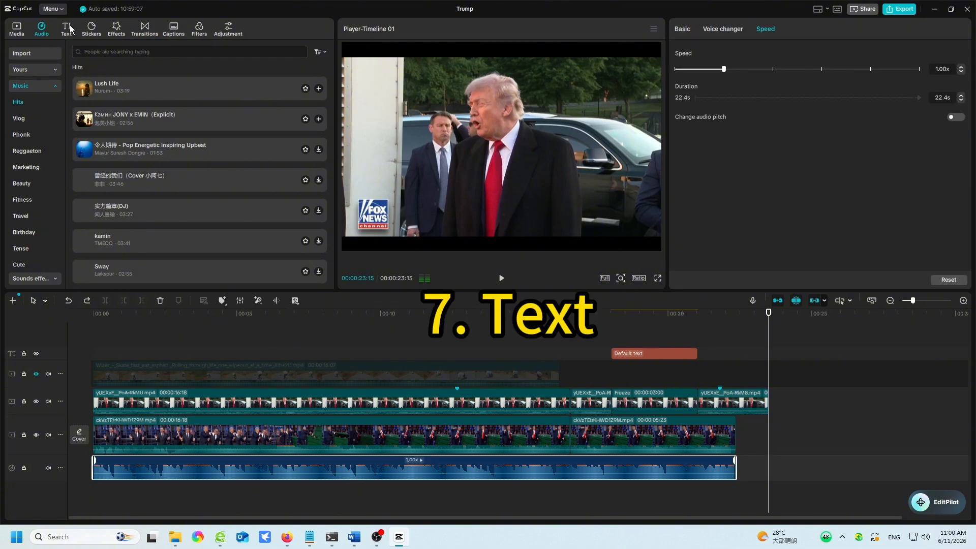
pyautogui.click(66, 29)
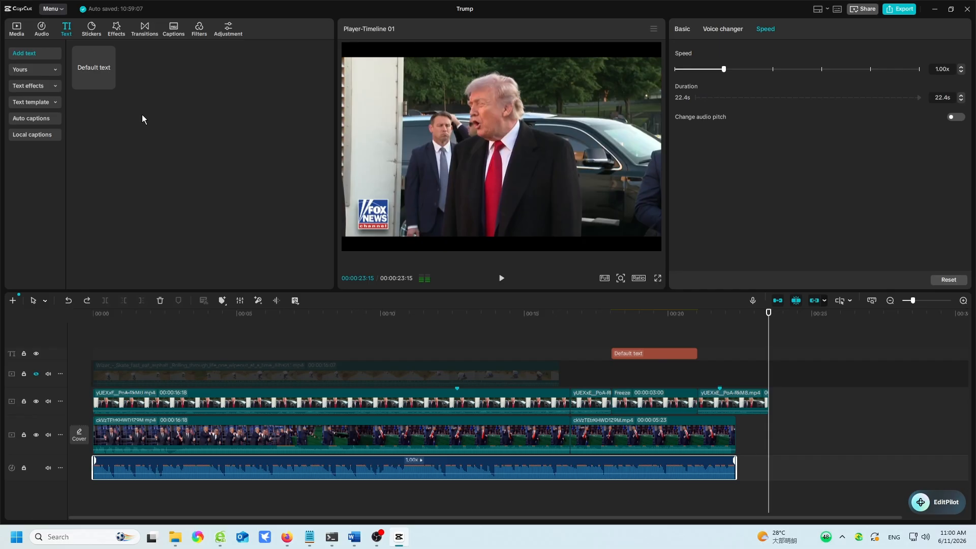
pyautogui.moveTo(109, 87)
pyautogui.click(109, 84)
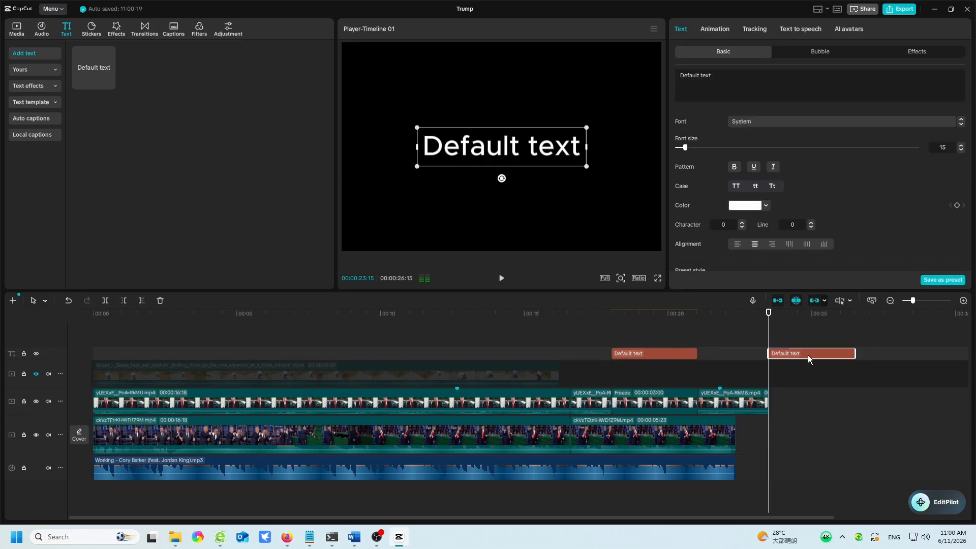
pyautogui.moveTo(807, 355); pyautogui.dragTo(150, 355)
pyautogui.click(127, 346)
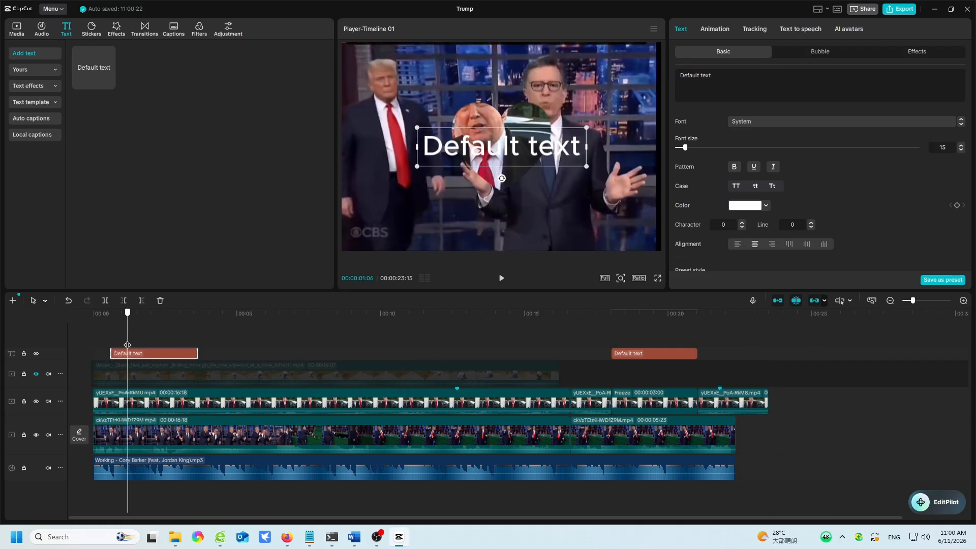
# Change the new text clip's wording to "Trump is coming" and apply the yellow preset style with the black outline.
pyautogui.scroll(-2, 742, 77)
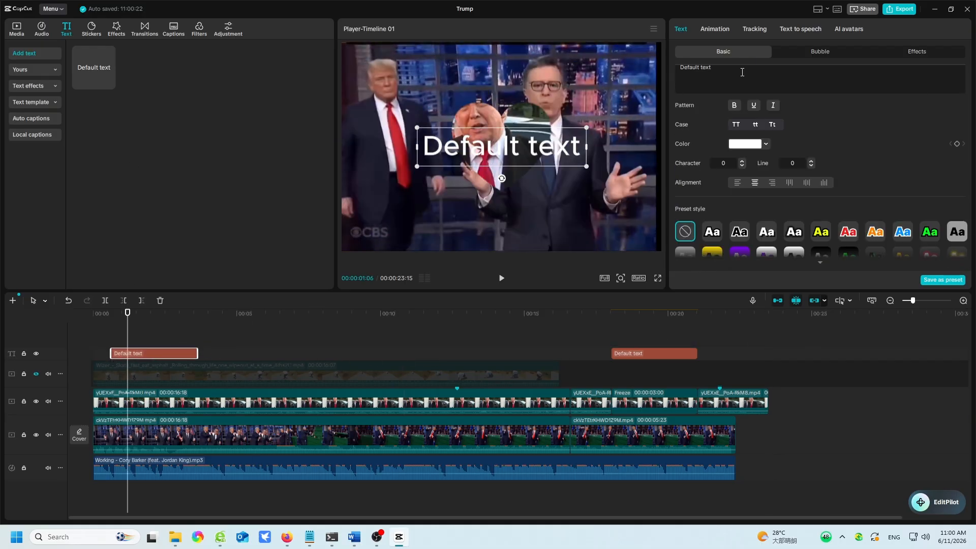
pyautogui.moveTo(742, 72); pyautogui.dragTo(662, 75)
pyautogui.write('Trump is coming')
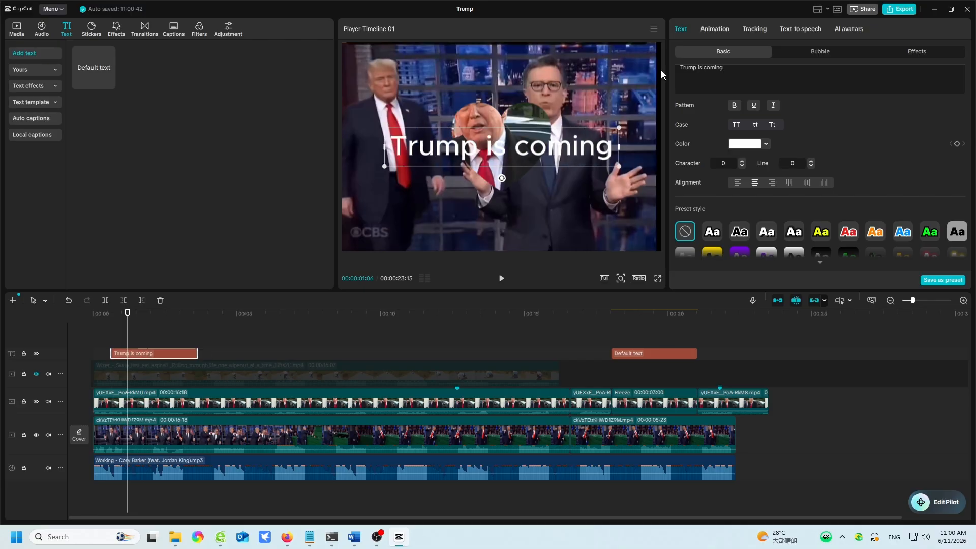
pyautogui.click(823, 232)
pyautogui.scroll(-1, 763, 173)
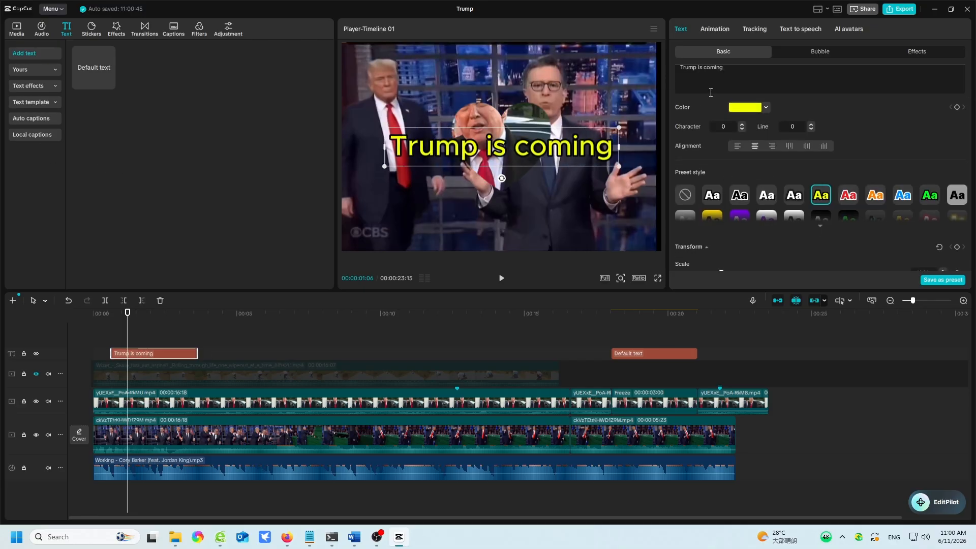
pyautogui.click(37, 135)
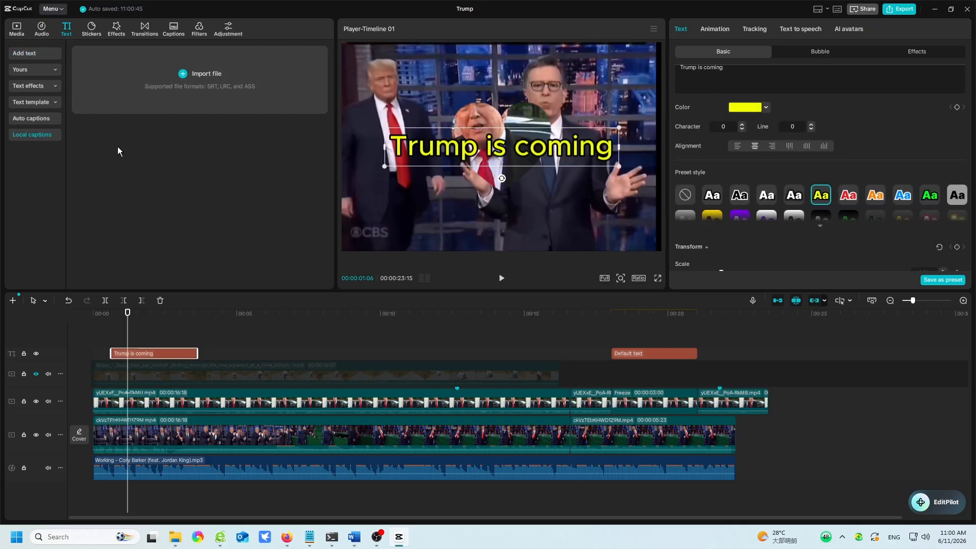
pyautogui.click(40, 58)
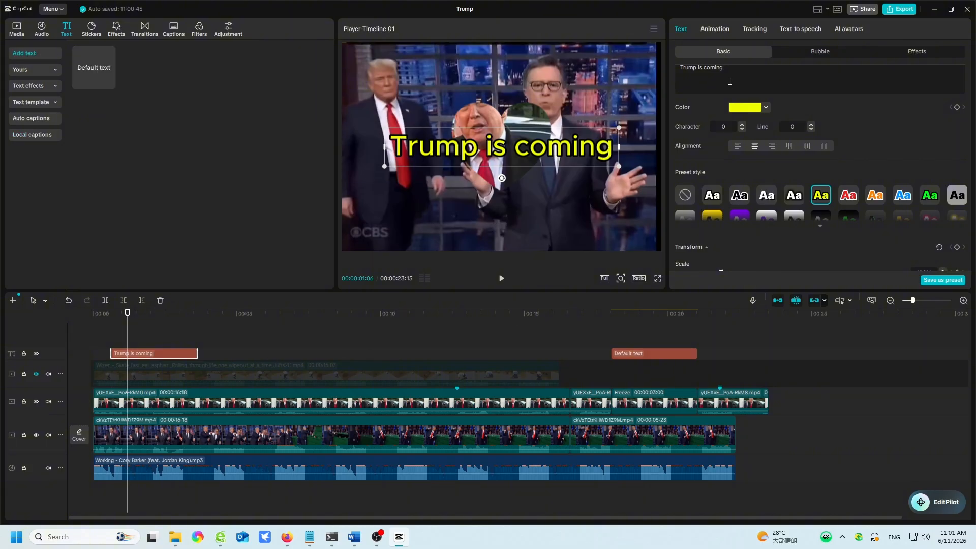
# Show the hidden skateboarding video track, and change the text to "Speed up", placed just below the skateboarder.
pyautogui.click(36, 374)
pyautogui.hotkey('ctrl', 'a')
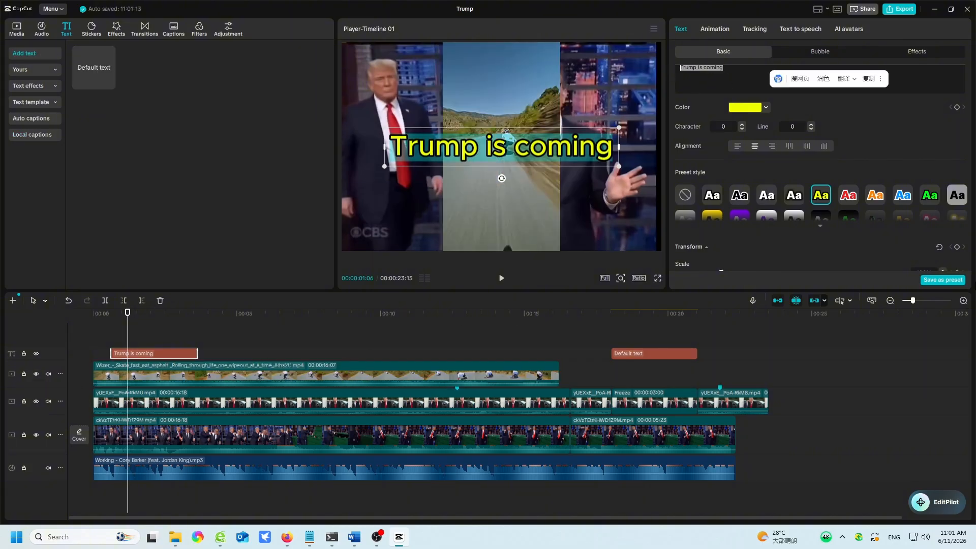
pyautogui.write('Speed up')
pyautogui.moveTo(480, 155); pyautogui.dragTo(475, 196)
# Give the "Speed up" text the fiery orange entrance animation and fit a motion tracking box around the skateboarder.
pyautogui.click(714, 29)
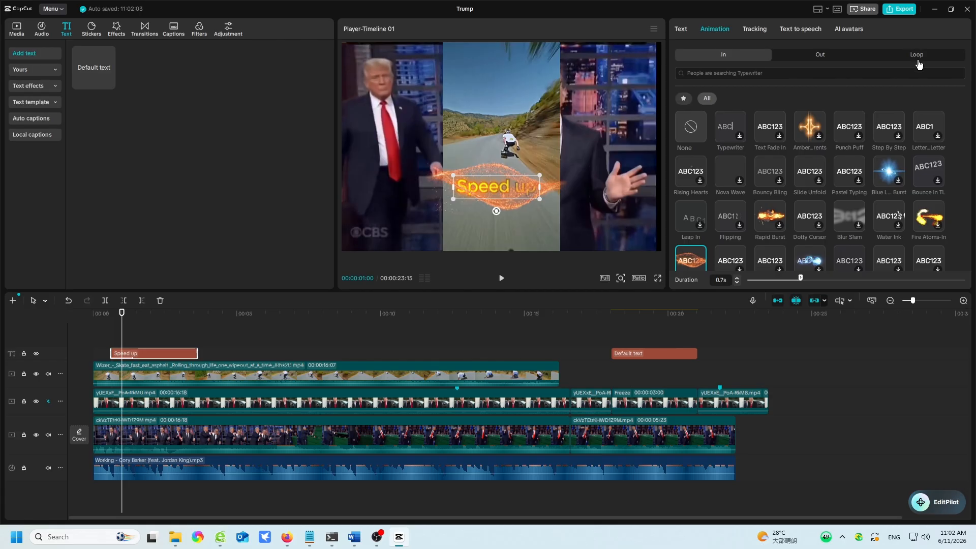
pyautogui.click(754, 30)
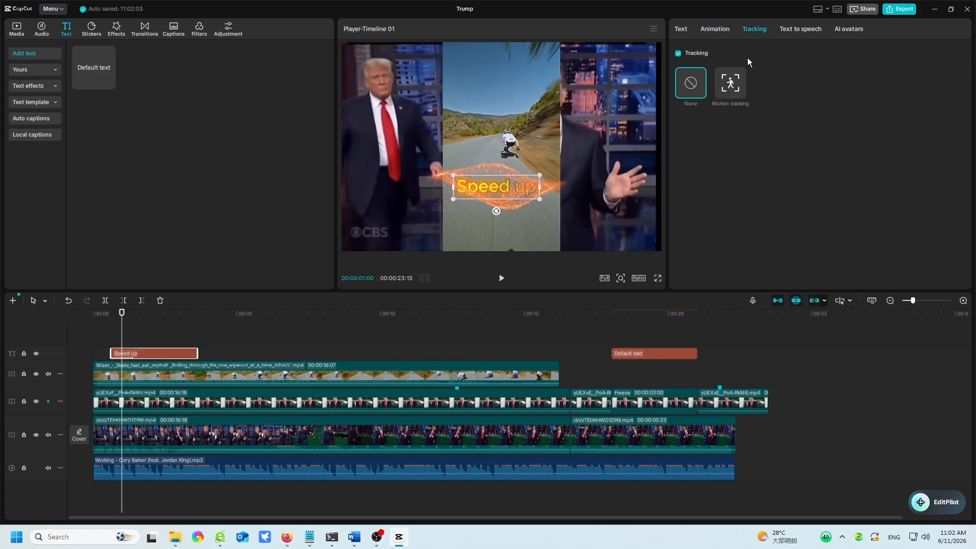
pyautogui.click(732, 90)
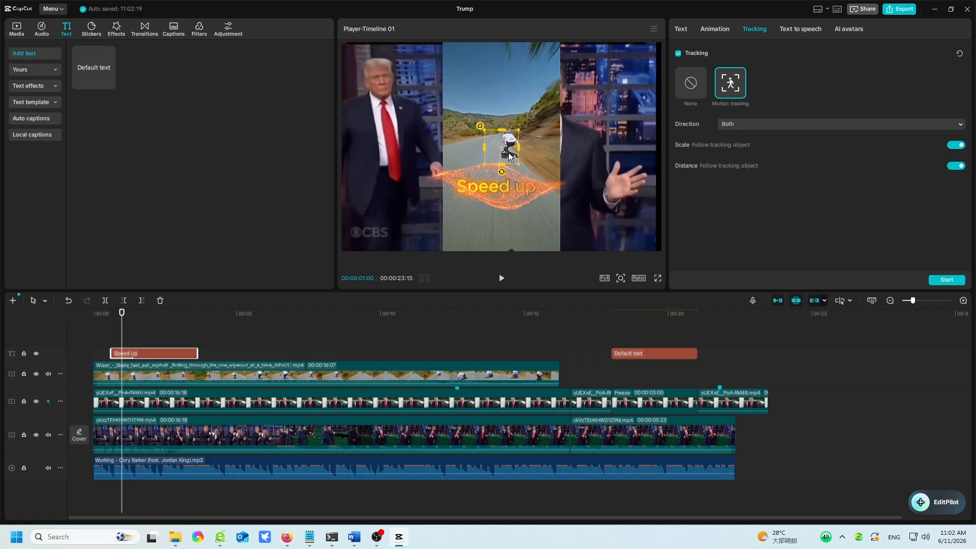
pyautogui.moveTo(524, 160); pyautogui.dragTo(524, 159)
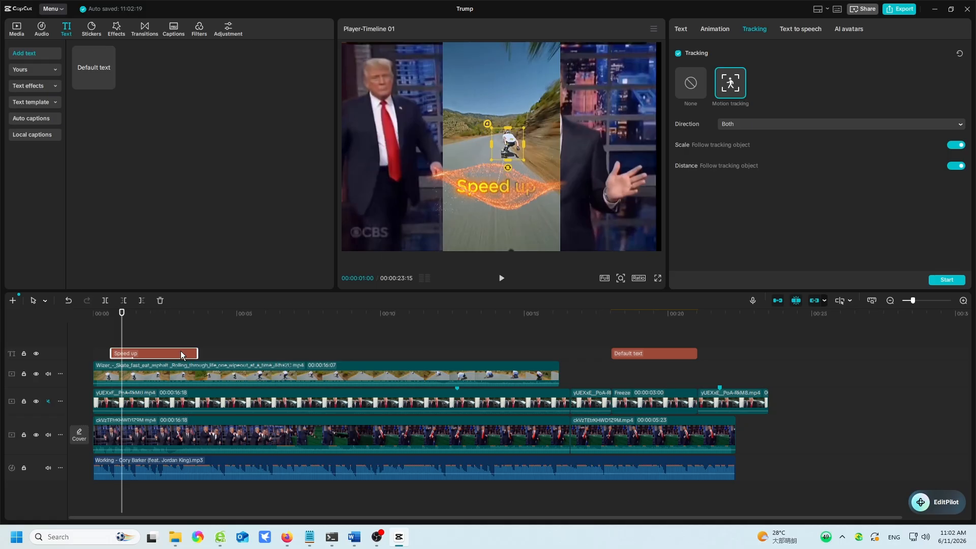
# Extend the end of the "Speed up" text clip to about 00:00:05:00 and play the timeline from 00:00:00:19.
pyautogui.moveTo(197, 353); pyautogui.dragTo(239, 354)
pyautogui.moveTo(122, 323)
pyautogui.mouseDown()
pyautogui.moveTo(203, 333)
pyautogui.moveTo(111, 327)
pyautogui.mouseUp()
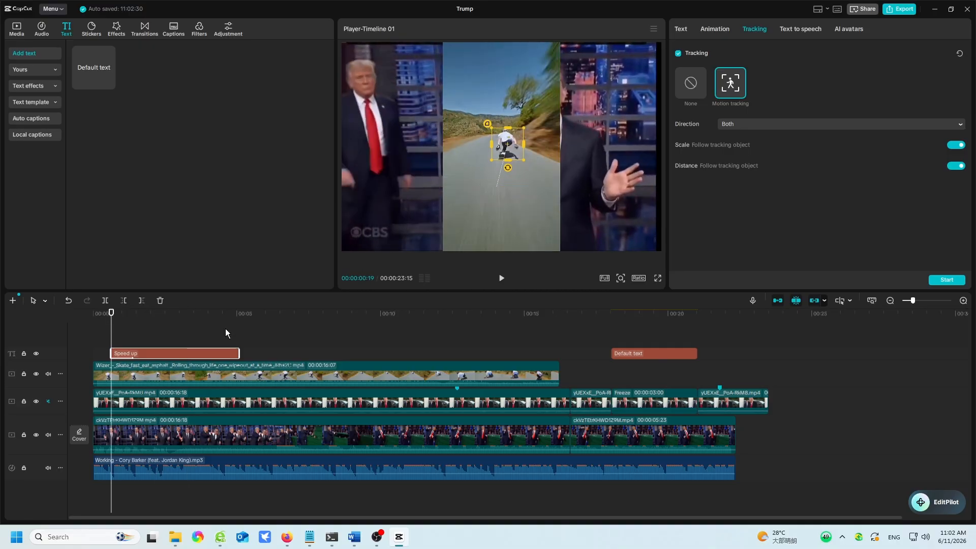
pyautogui.click(502, 281)
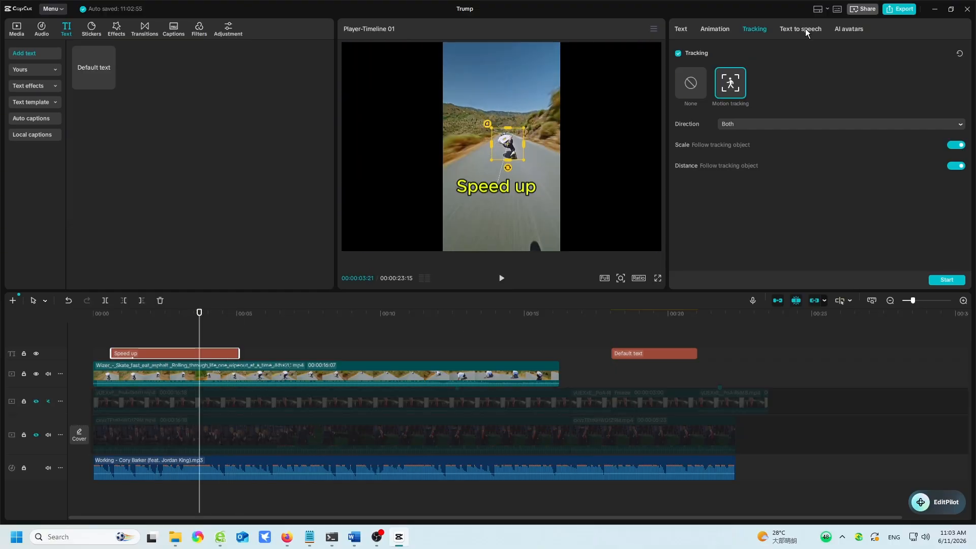
# Examine the text-to-speech voices and the AI avatar options for the "Speed up" text.
pyautogui.click(805, 29)
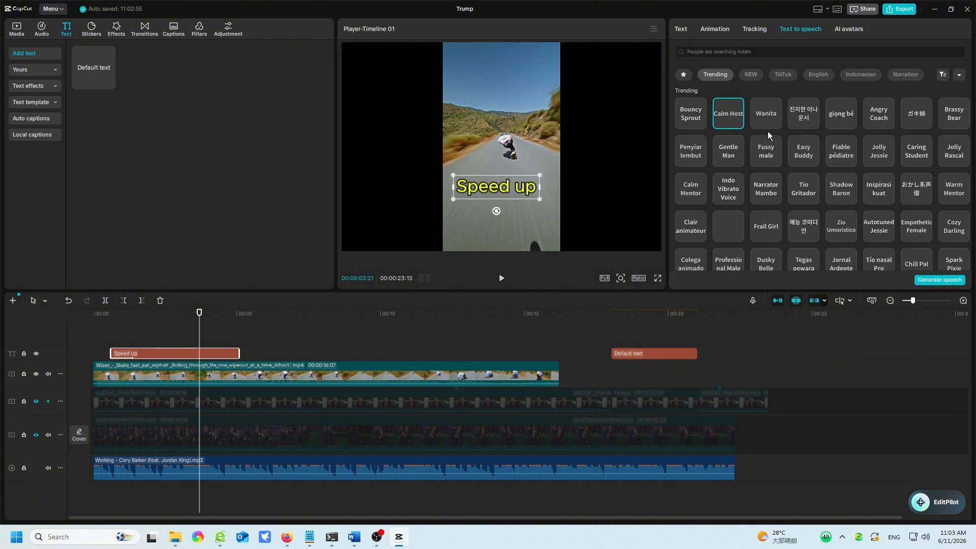
pyautogui.click(850, 30)
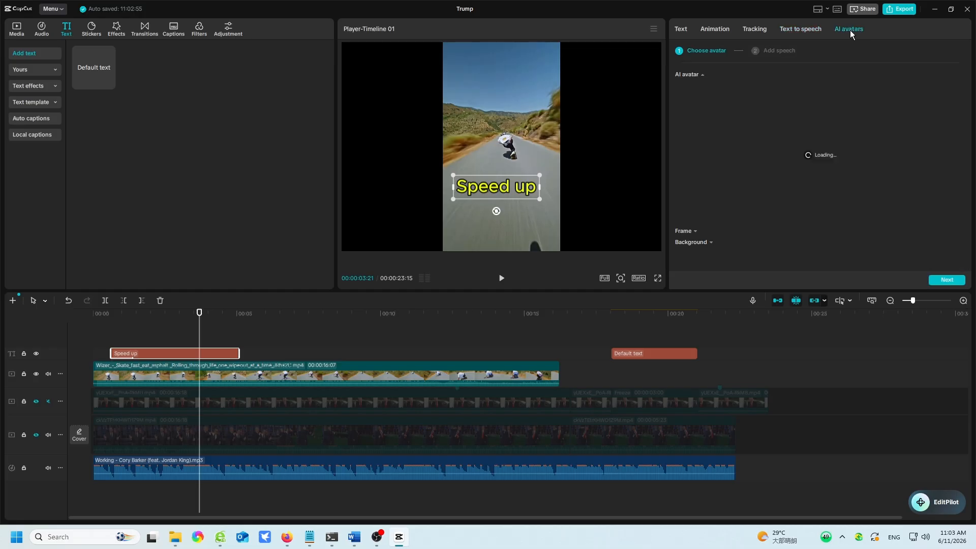
pyautogui.click(803, 30)
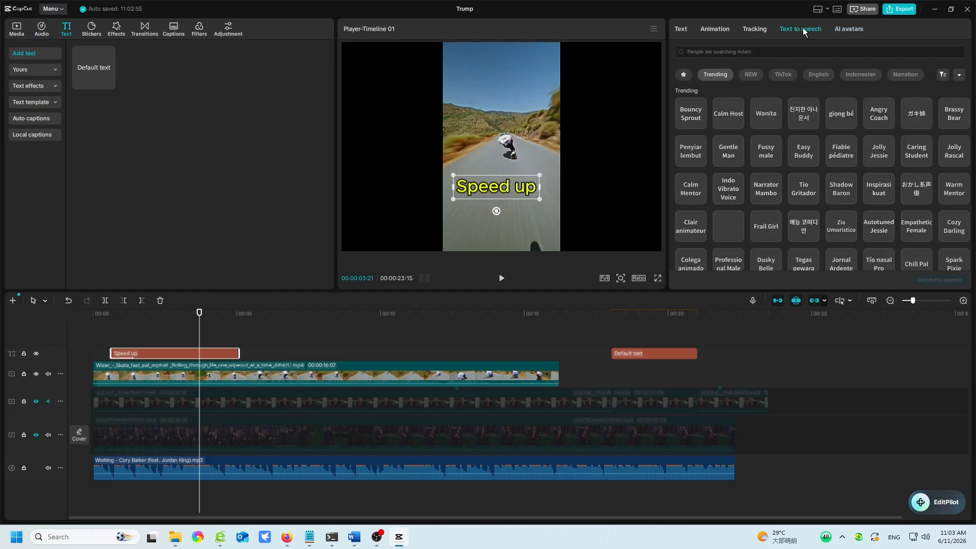
# Add the smiling sun sticker at 00:00:02:07, scaled to 30% at X 278, Y 828, and ending together with the "Speed up" text.
pyautogui.click(92, 29)
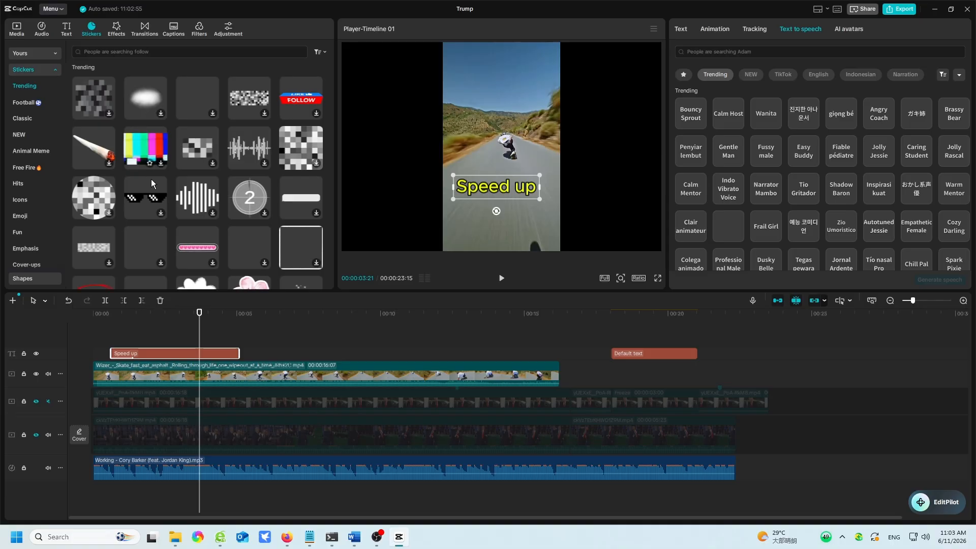
pyautogui.moveTo(198, 316); pyautogui.dragTo(157, 315)
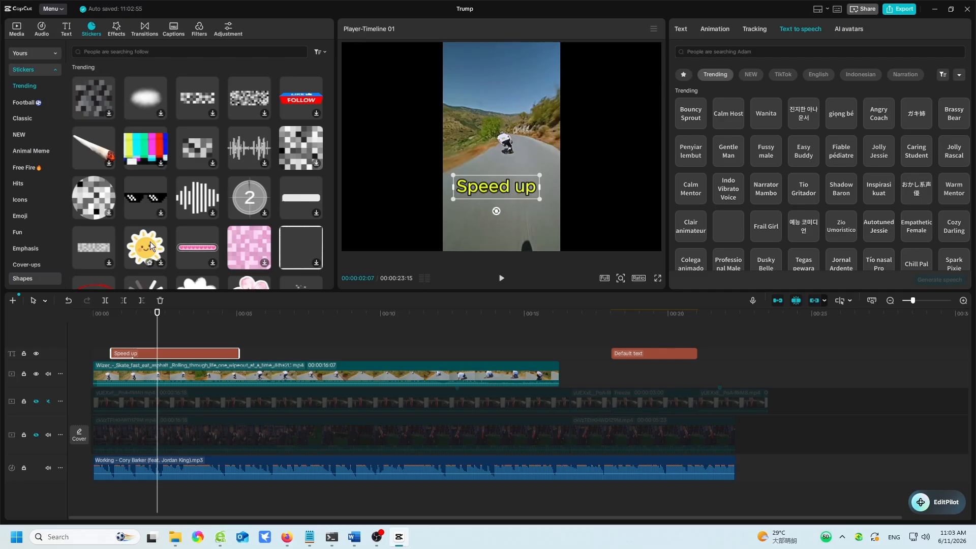
pyautogui.moveTo(150, 245); pyautogui.dragTo(176, 321)
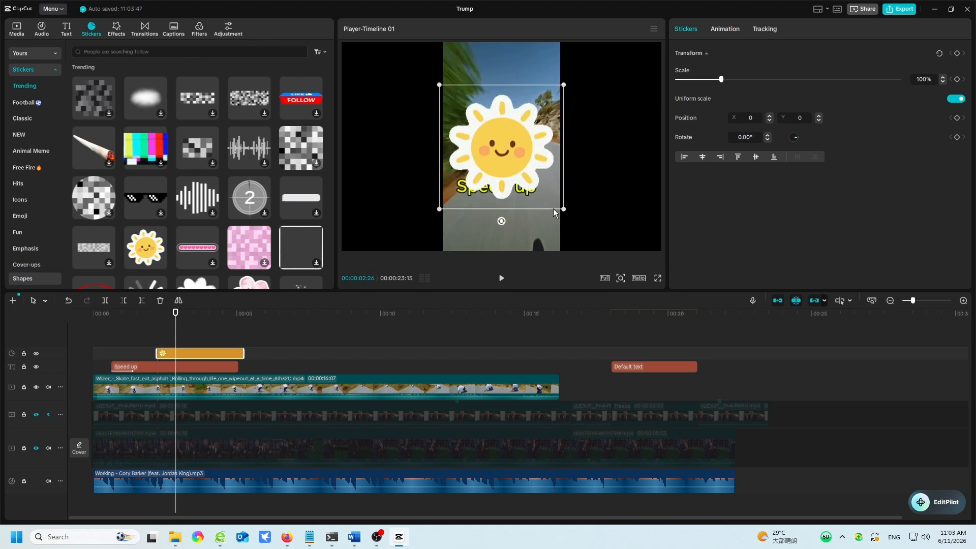
pyautogui.moveTo(562, 209); pyautogui.dragTo(529, 79)
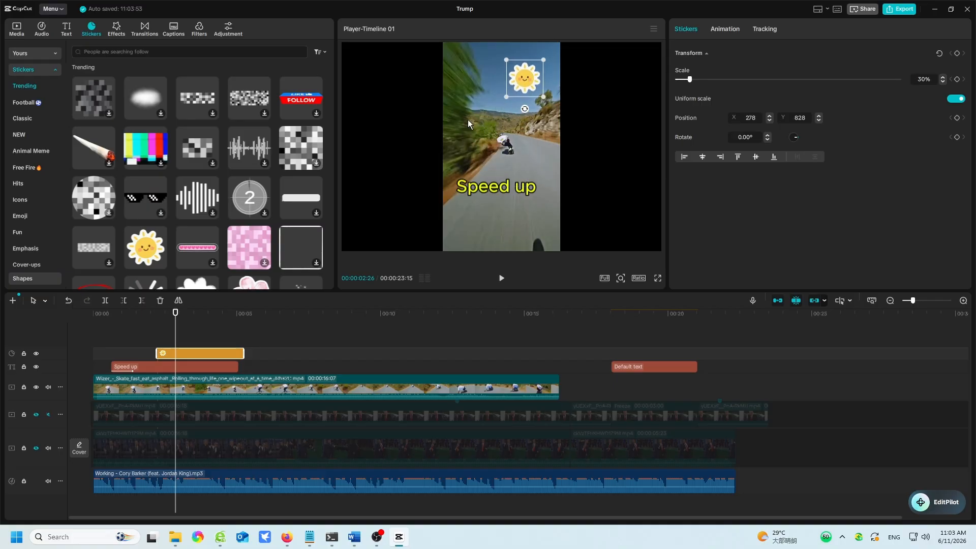
pyautogui.moveTo(244, 351)
pyautogui.mouseDown()
pyautogui.moveTo(220, 352)
pyautogui.moveTo(238, 354)
pyautogui.mouseUp()
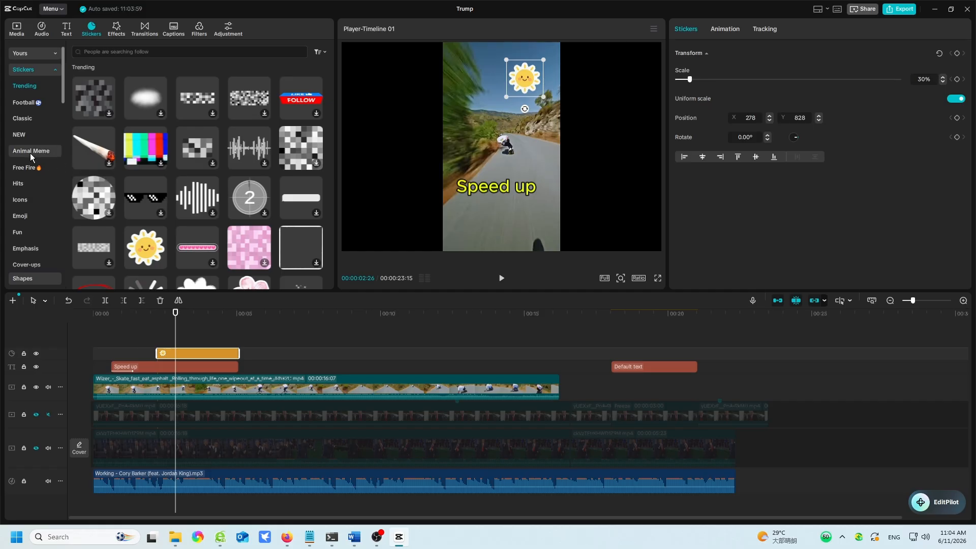
# Look through the available sticker categories and move the playhead to 00:00:04:23.
pyautogui.scroll(-2, 30, 169)
pyautogui.scroll(-2, 28, 181)
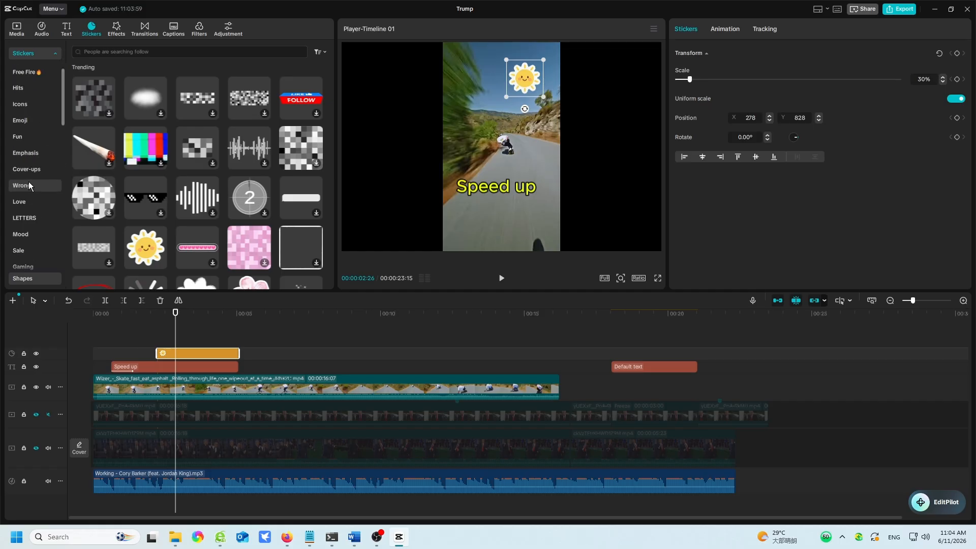
pyautogui.scroll(-6, 29, 182)
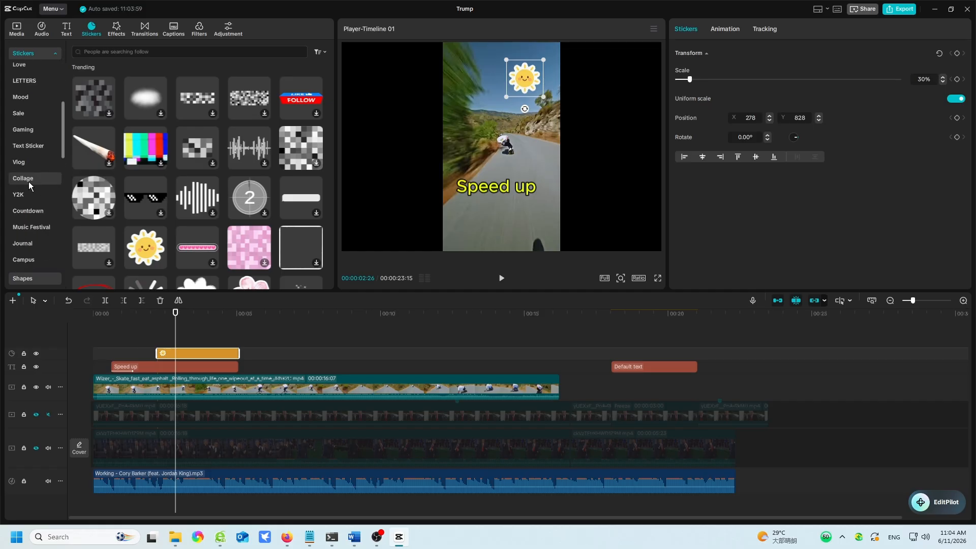
pyautogui.scroll(6, 29, 182)
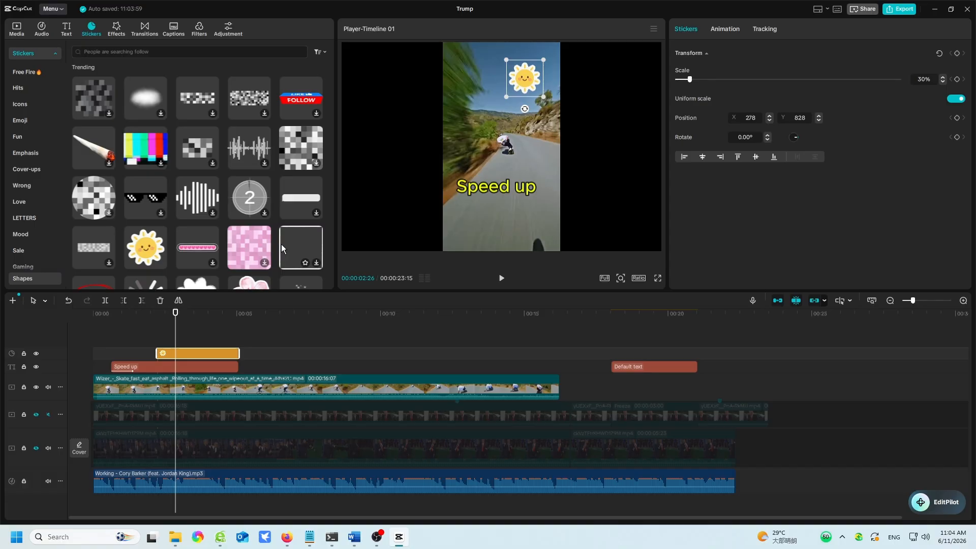
pyautogui.click(177, 319)
pyautogui.moveTo(177, 319); pyautogui.dragTo(230, 332)
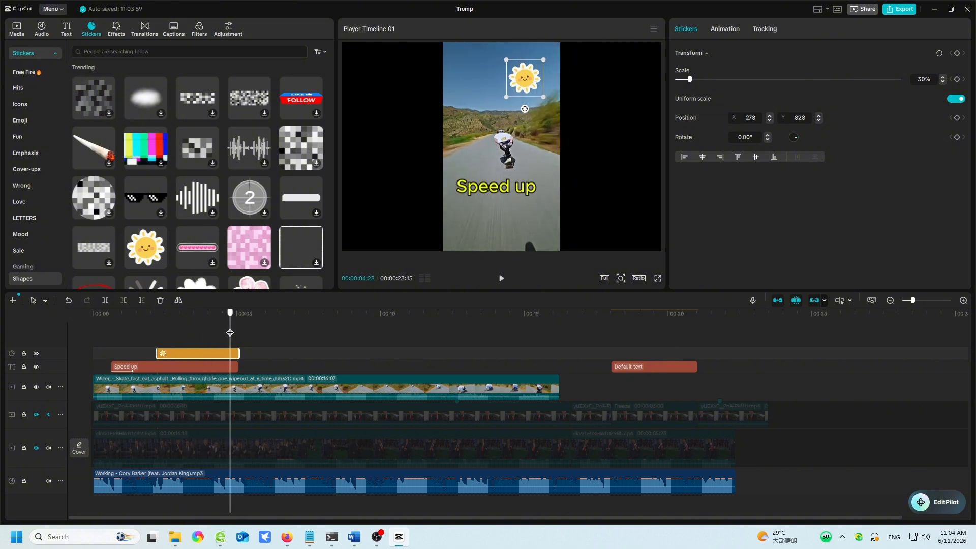
# Apply the Cutout Flash video effect from the Hits category to the skateboarding clip, with the playhead at 00:00:03:28.
pyautogui.click(115, 31)
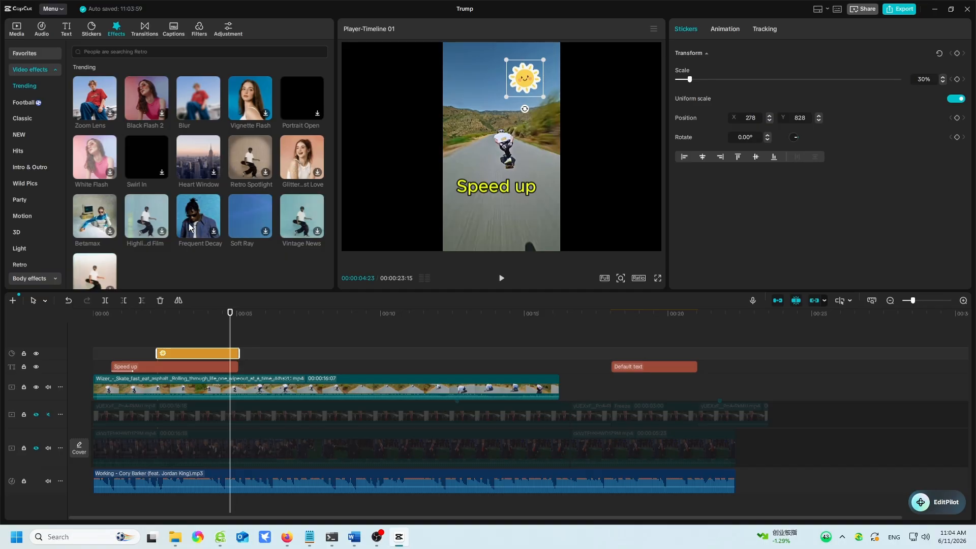
pyautogui.scroll(-1, 148, 226)
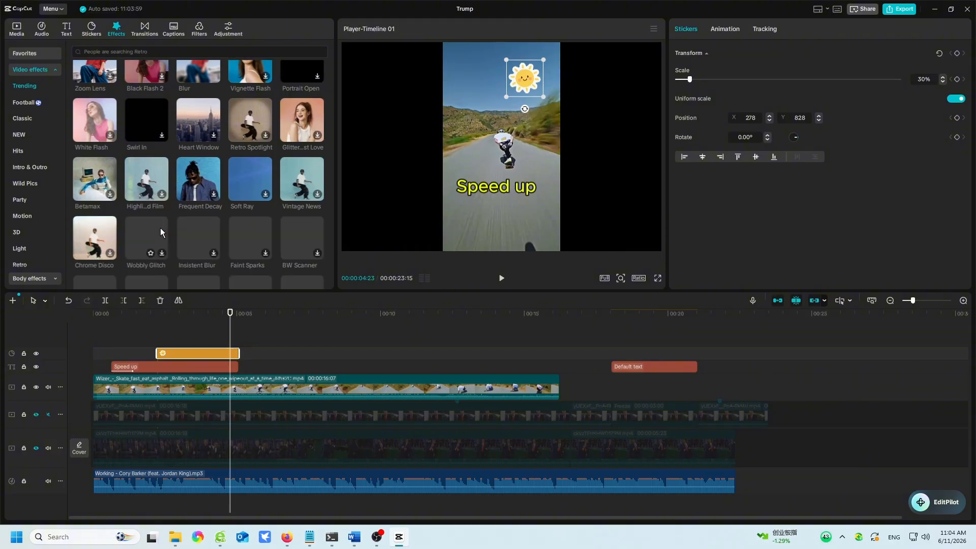
pyautogui.scroll(1, 160, 228)
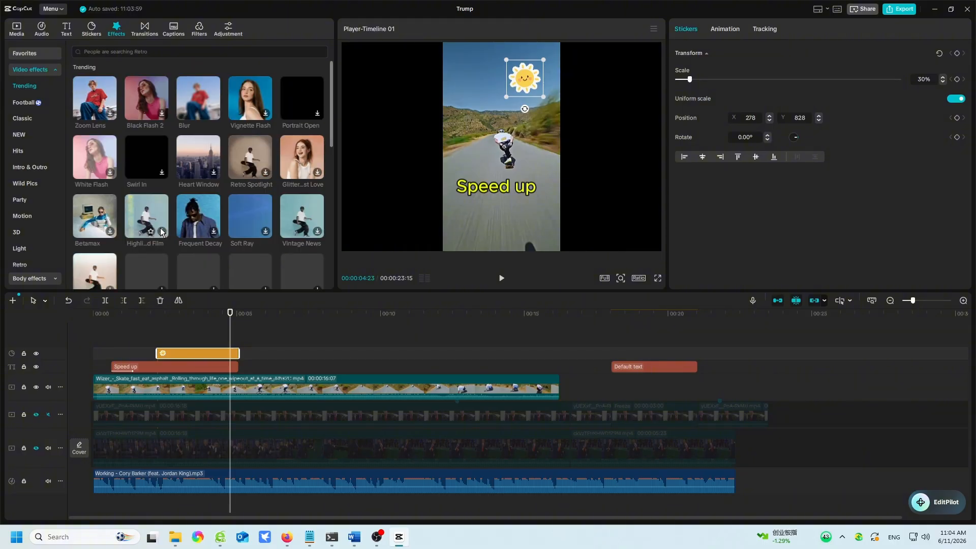
pyautogui.click(23, 153)
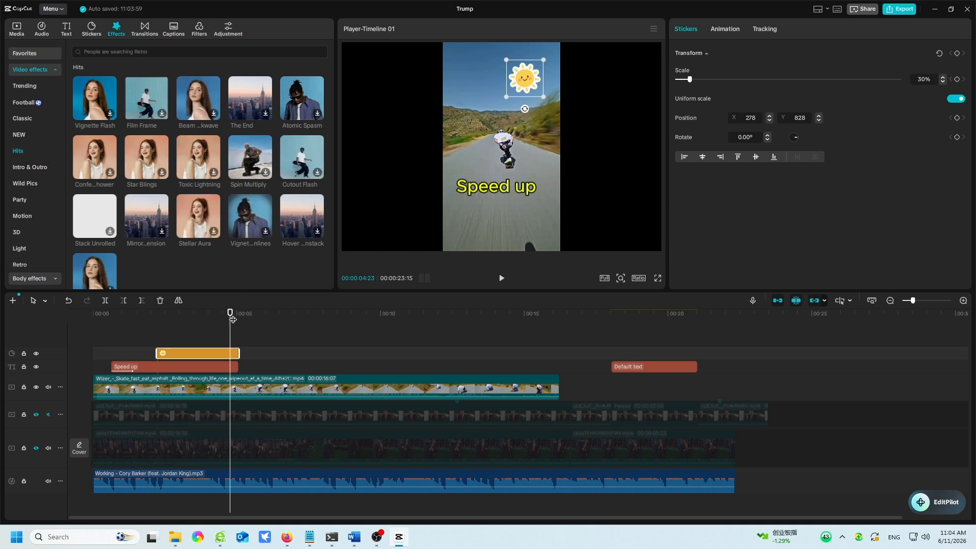
pyautogui.moveTo(231, 313); pyautogui.dragTo(207, 321)
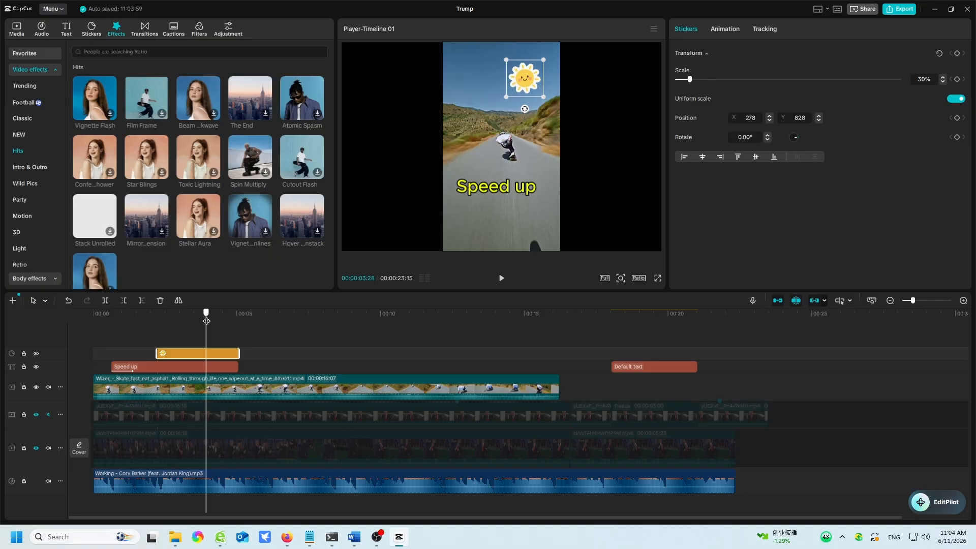
pyautogui.click(288, 377)
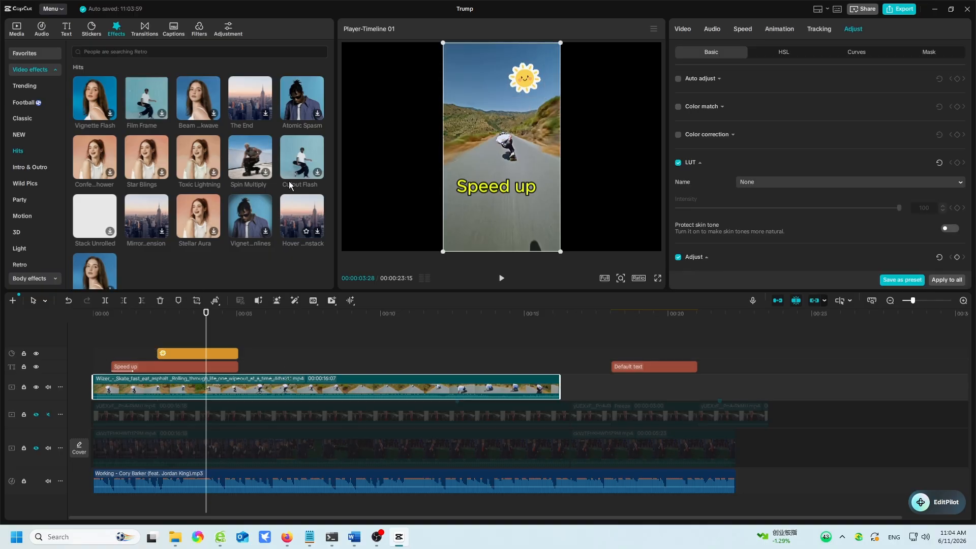
pyautogui.moveTo(298, 147); pyautogui.dragTo(269, 381)
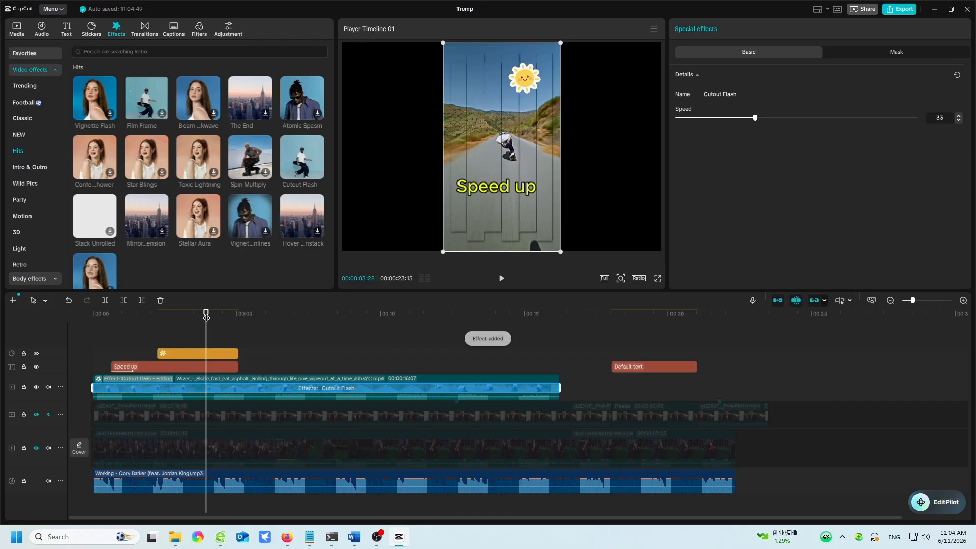
# Undo the Cutout Flash effect on the skateboarding clip.
pyautogui.moveTo(211, 312); pyautogui.dragTo(208, 342)
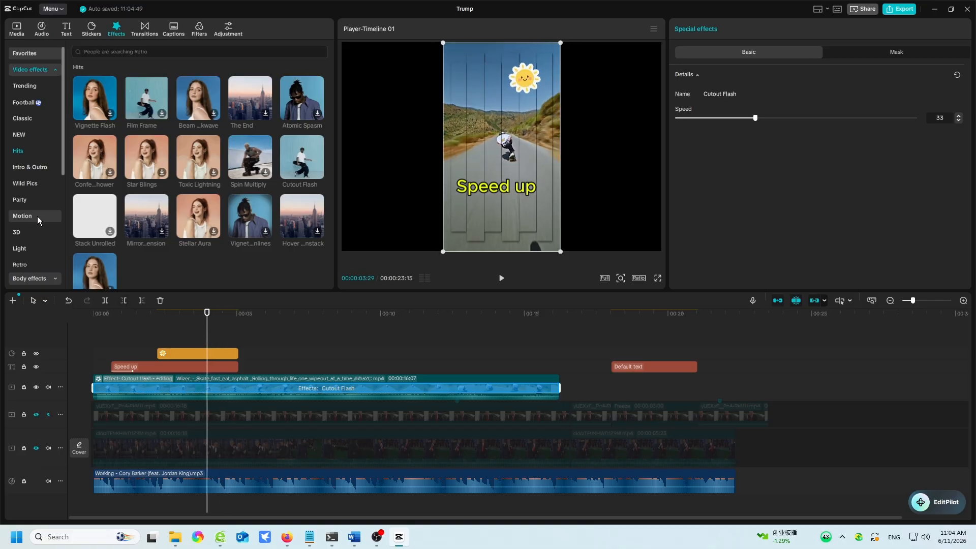
pyautogui.click(68, 302)
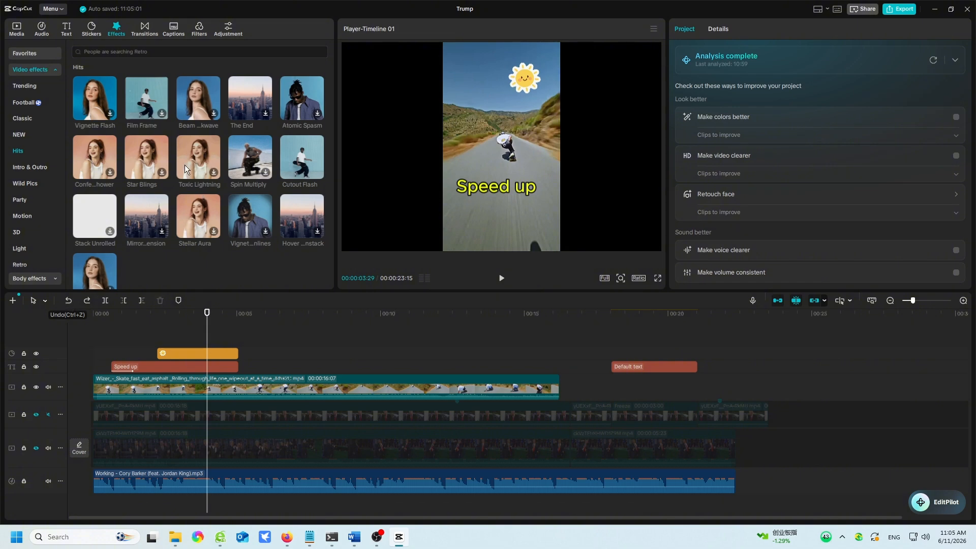
# Add the Split IV transition from the Classic category between the first skateboarding clip and its freeze frame, and preview it.
pyautogui.click(143, 31)
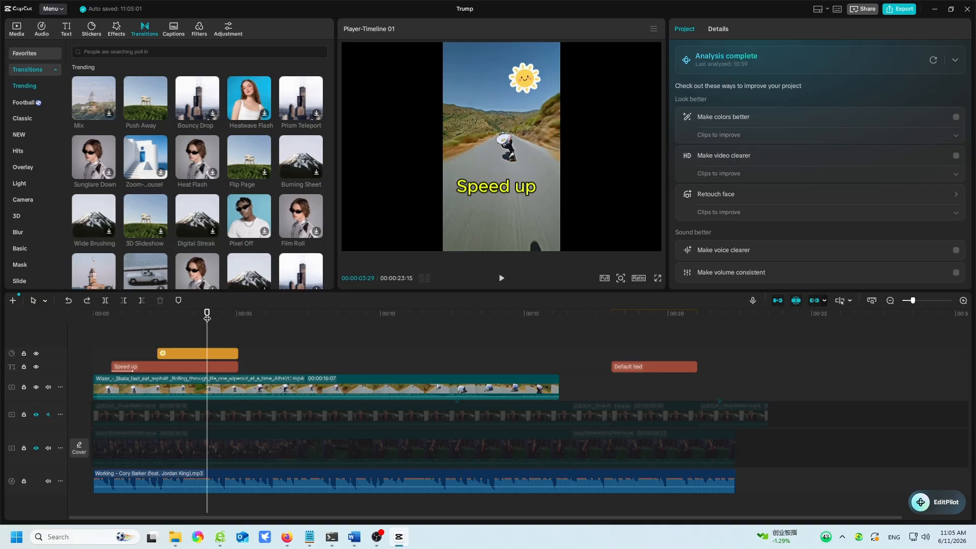
pyautogui.moveTo(207, 318); pyautogui.dragTo(244, 317)
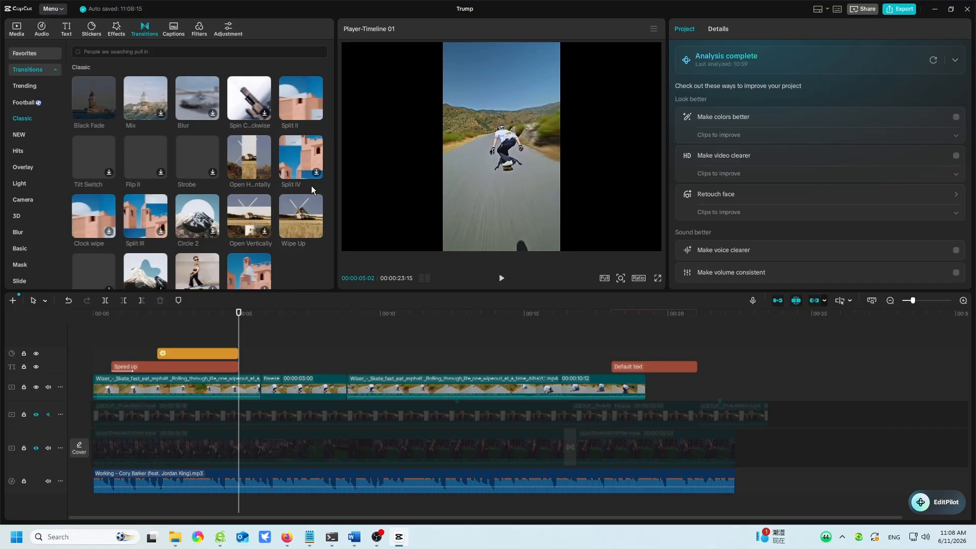
pyautogui.click(294, 214)
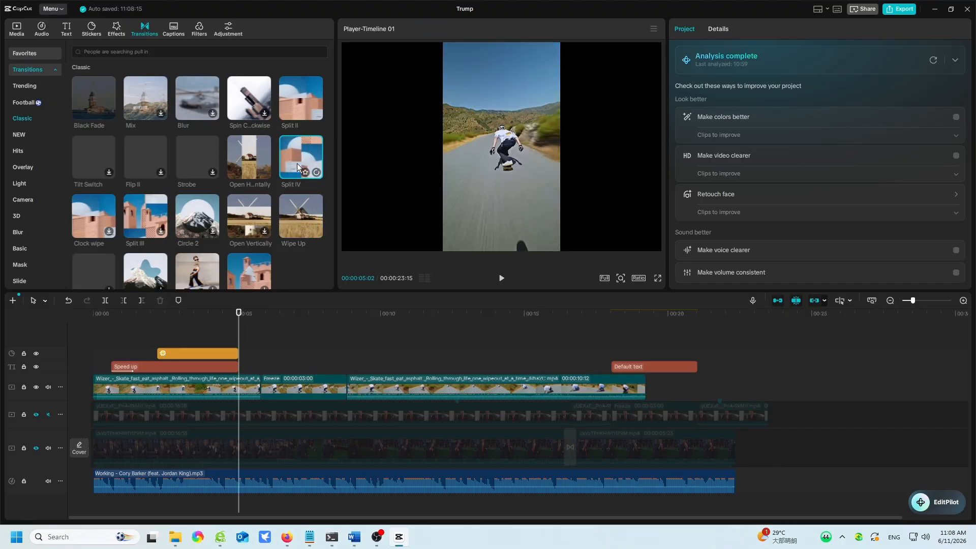
pyautogui.moveTo(297, 159); pyautogui.dragTo(252, 388)
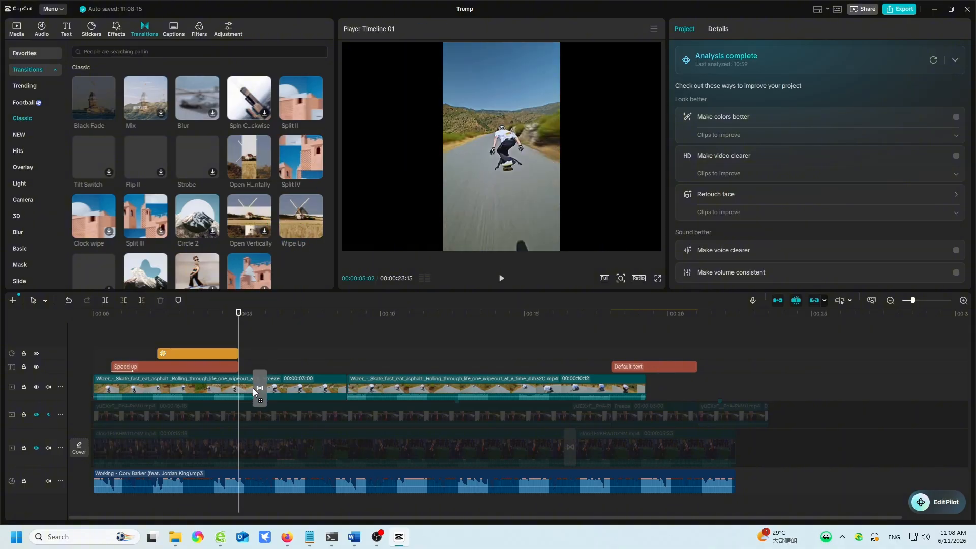
pyautogui.click(504, 282)
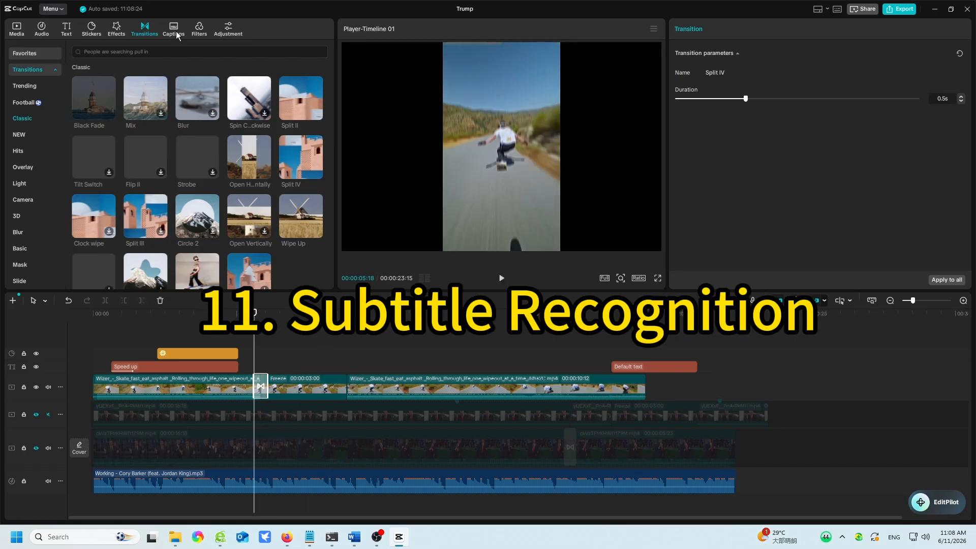
# Mute and hide the skateboarding track, and show and unmute the track with the heart-masked clip.
pyautogui.click(173, 29)
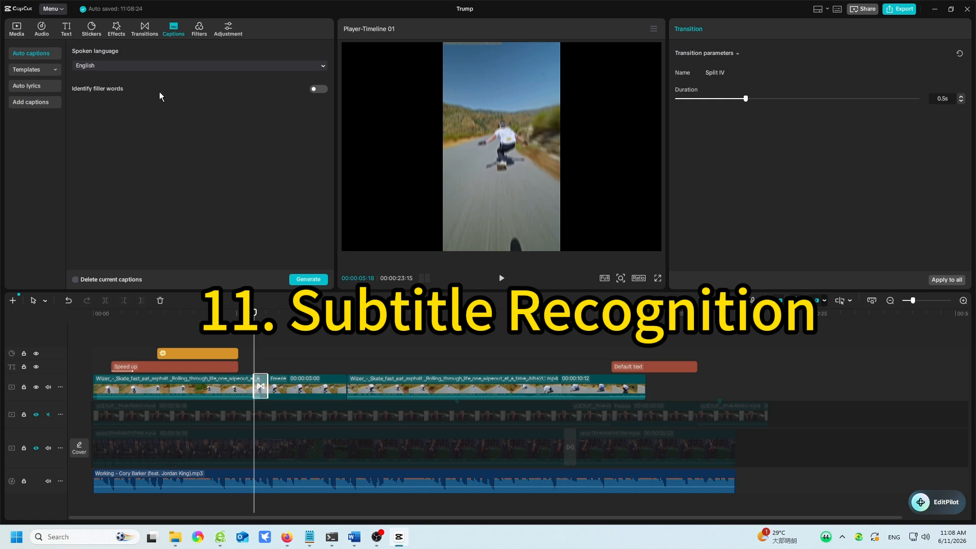
pyautogui.click(49, 387)
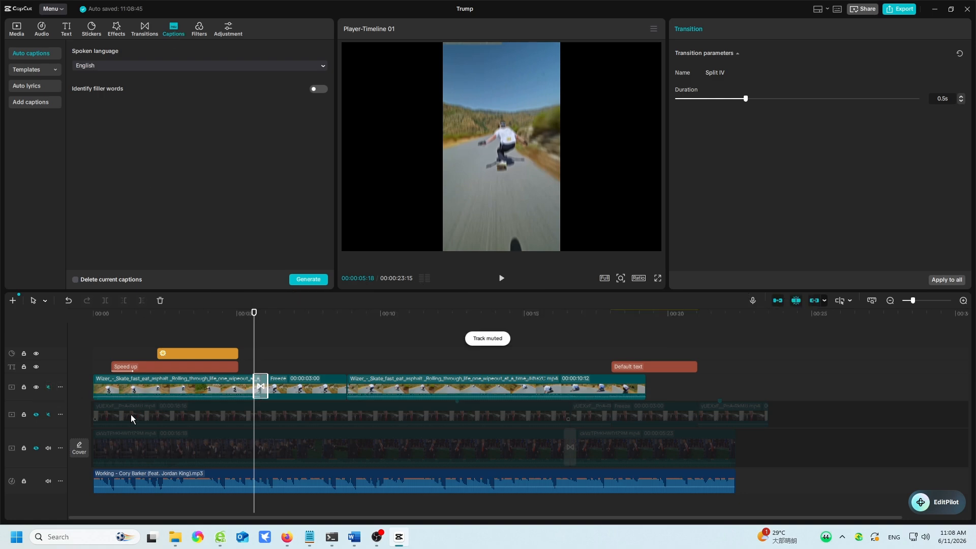
pyautogui.click(36, 415)
pyautogui.click(36, 415)
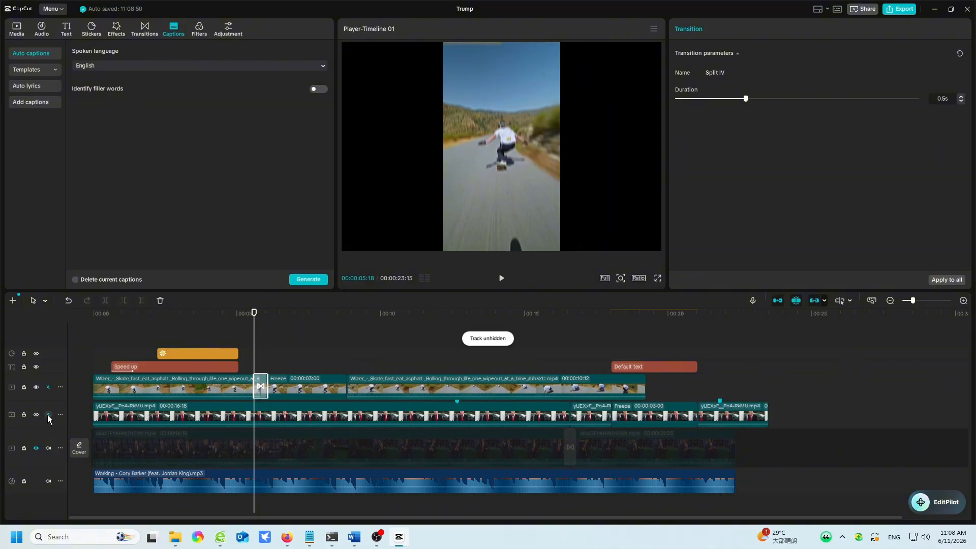
pyautogui.click(49, 415)
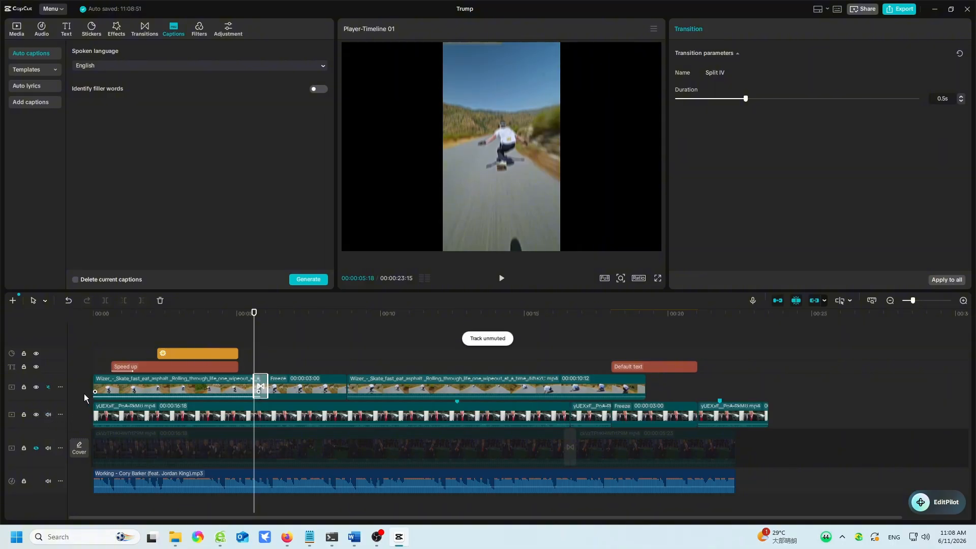
pyautogui.click(37, 388)
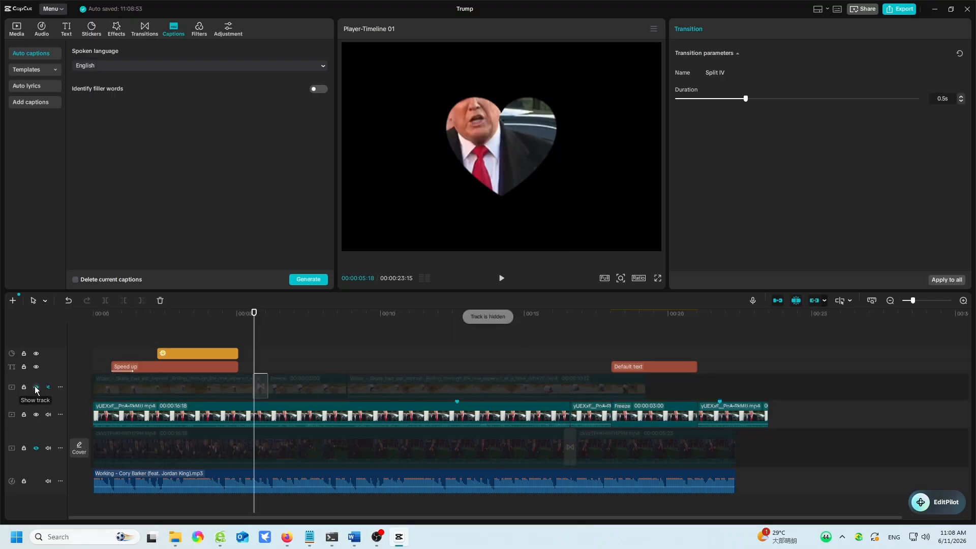
# Generate English auto captions for the heart-masked clip and move the playhead to 00:00:01:02 on the first caption.
pyautogui.moveTo(251, 328); pyautogui.dragTo(105, 328)
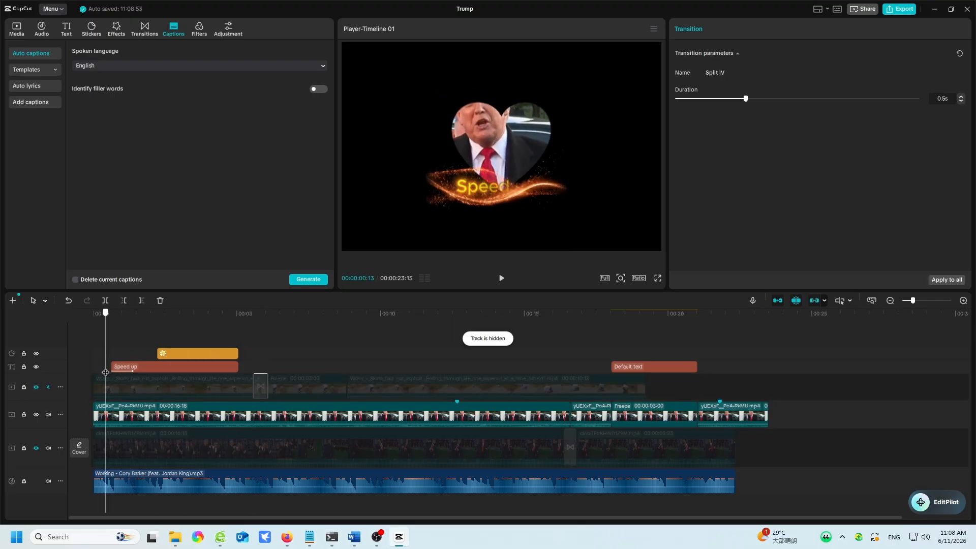
pyautogui.click(153, 418)
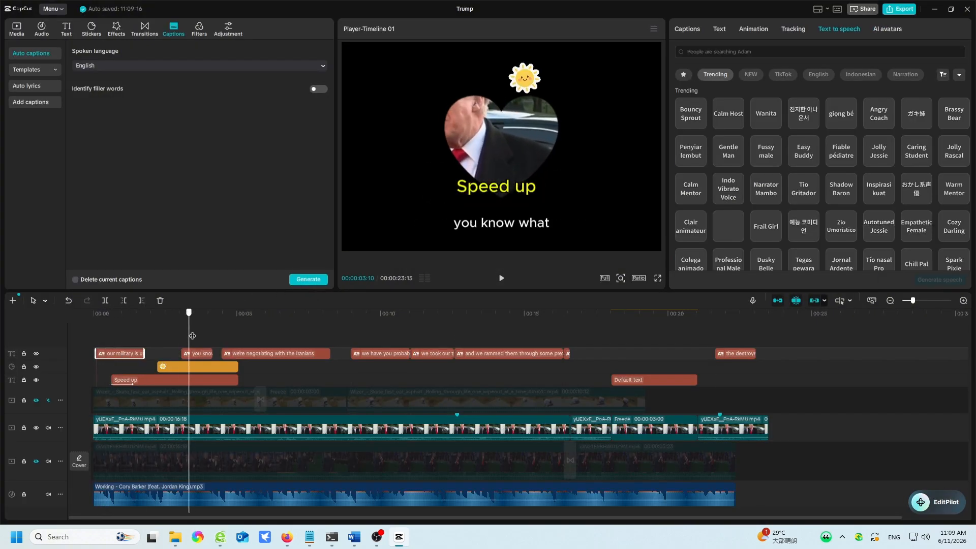
pyautogui.click(124, 345)
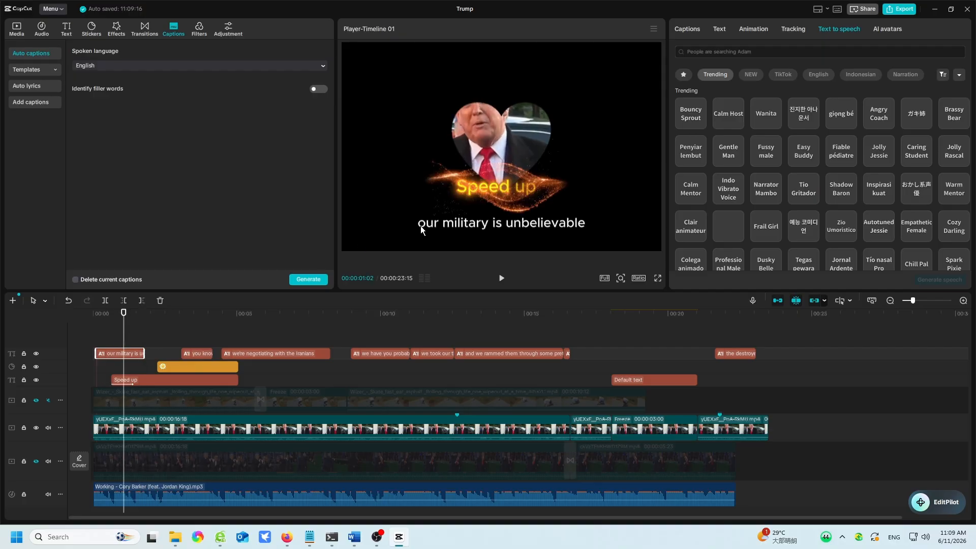
# Hide the heart-masked track, show the talk-show track and move the playhead to 00:00:00:19 to prepare for filters.
pyautogui.click(199, 28)
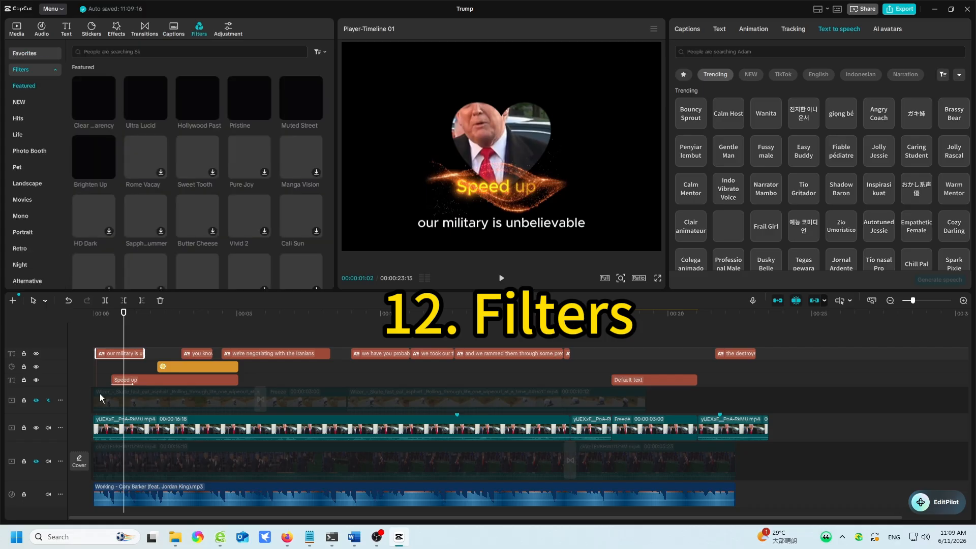
pyautogui.click(35, 427)
pyautogui.click(36, 461)
pyautogui.moveTo(125, 319); pyautogui.dragTo(112, 329)
# Try the Pure Joy and Hollywood Past filters in turn on the first talk-show clip, undoing each one.
pyautogui.moveTo(257, 151); pyautogui.dragTo(134, 454)
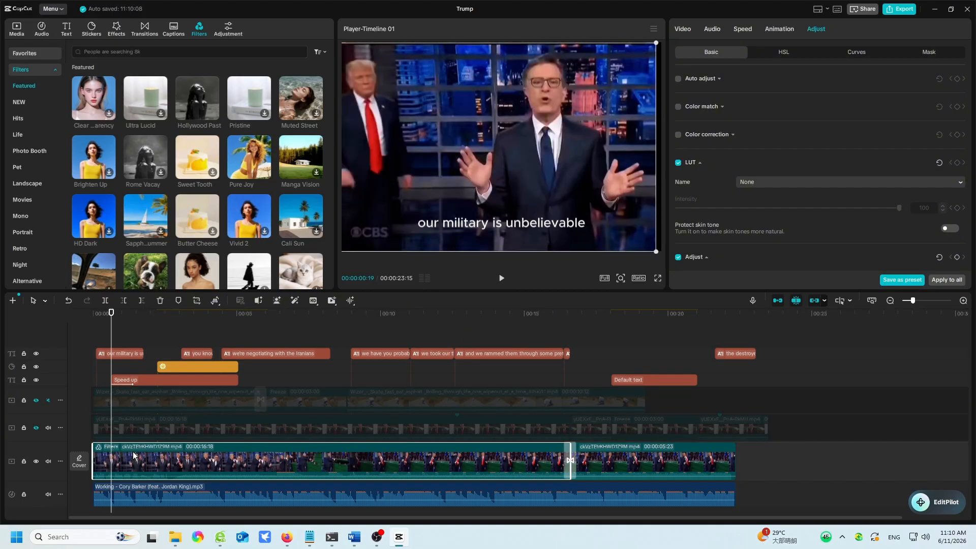
pyautogui.click(68, 301)
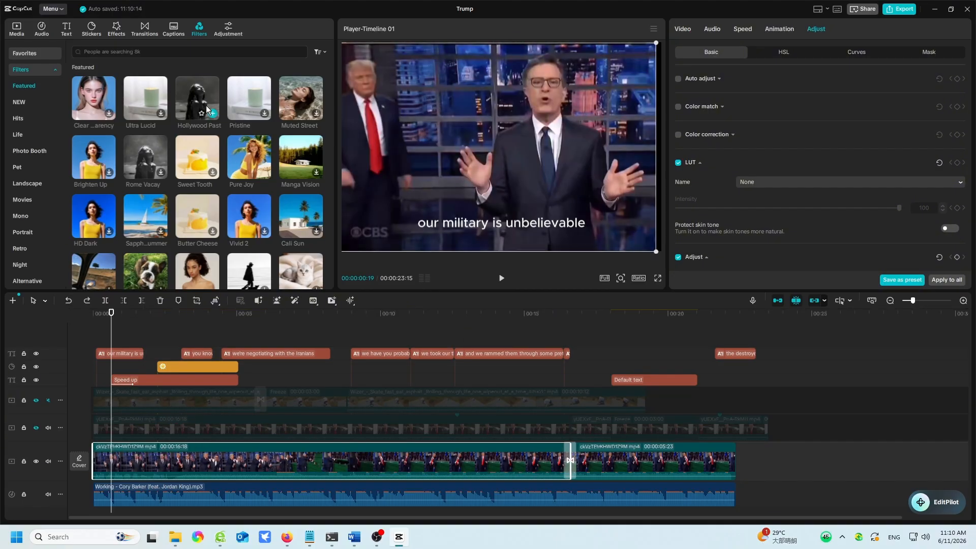
pyautogui.moveTo(202, 98); pyautogui.dragTo(142, 457)
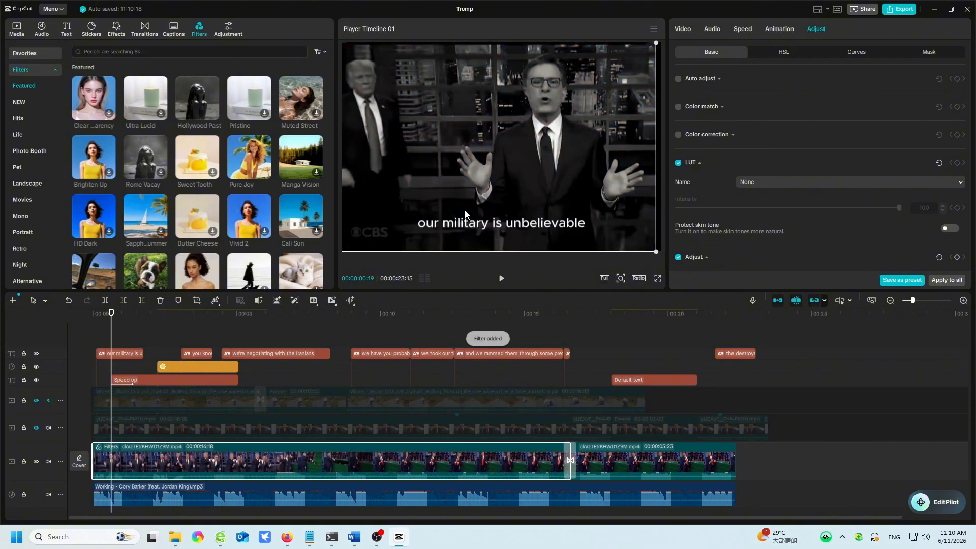
pyautogui.click(68, 300)
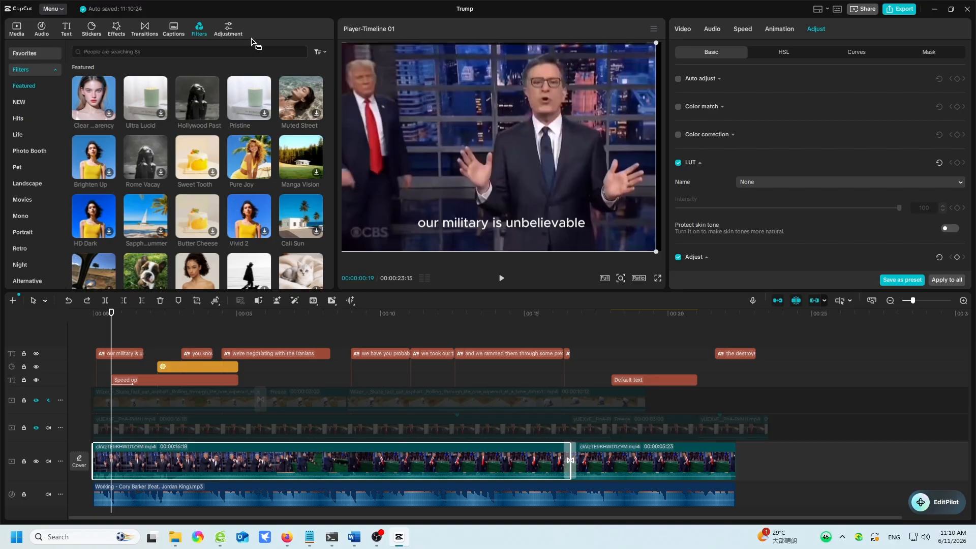
# Add a custom adjustment layer starting at 00:00:00:19 and move the playhead to 00:00:01:01.
pyautogui.click(229, 30)
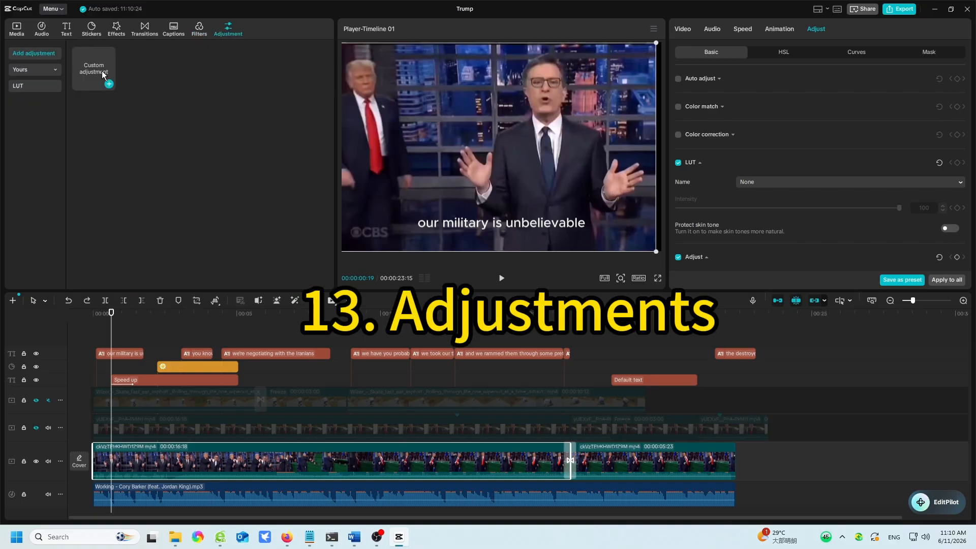
pyautogui.click(109, 84)
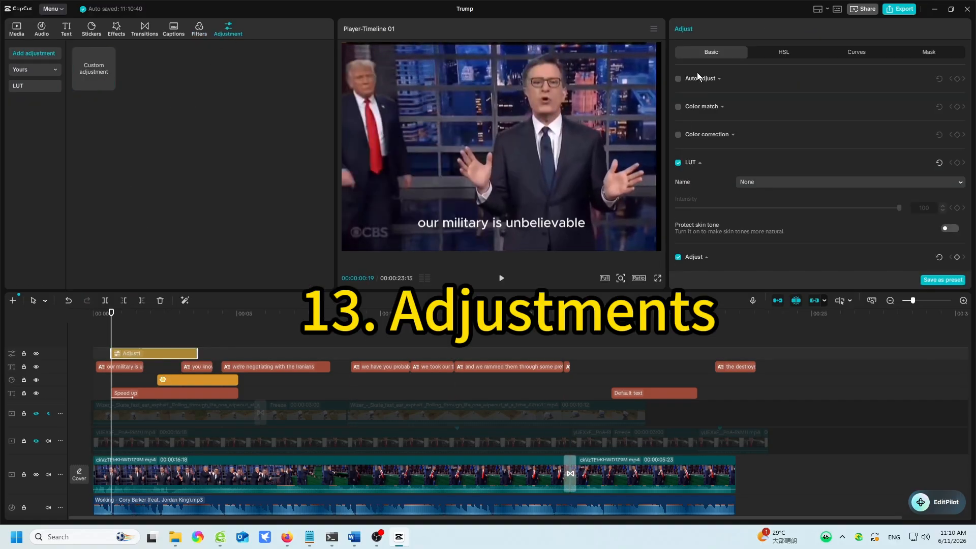
pyautogui.click(122, 314)
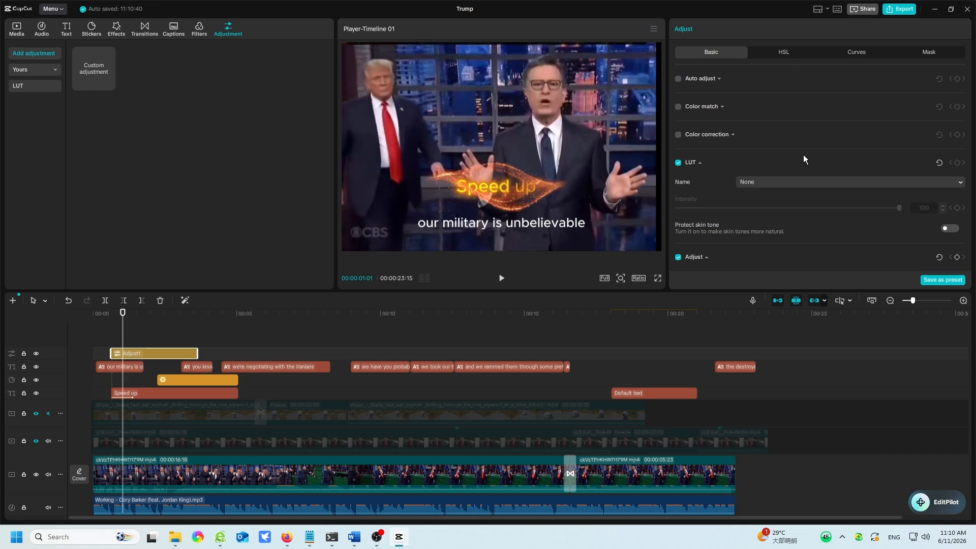
# Examine the adjustment layer's Basic, HSL, Curves and Mask settings and the option for importing LUT files.
pyautogui.scroll(-5, 821, 176)
pyautogui.scroll(3, 822, 176)
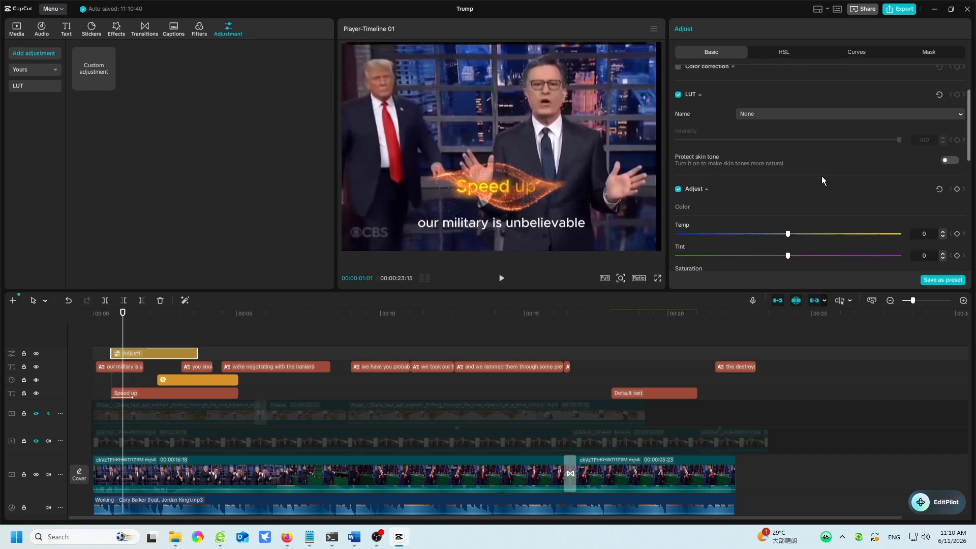
pyautogui.click(780, 55)
pyautogui.click(859, 56)
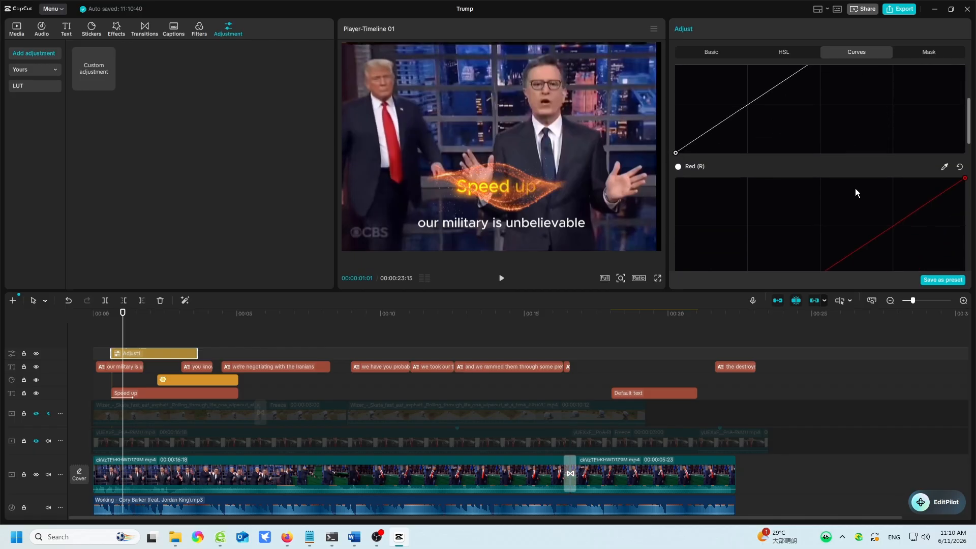
pyautogui.scroll(-1, 854, 189)
pyautogui.moveTo(847, 220)
pyautogui.mouseDown()
pyautogui.moveTo(825, 196)
pyautogui.moveTo(843, 218)
pyautogui.mouseUp()
pyautogui.click(933, 54)
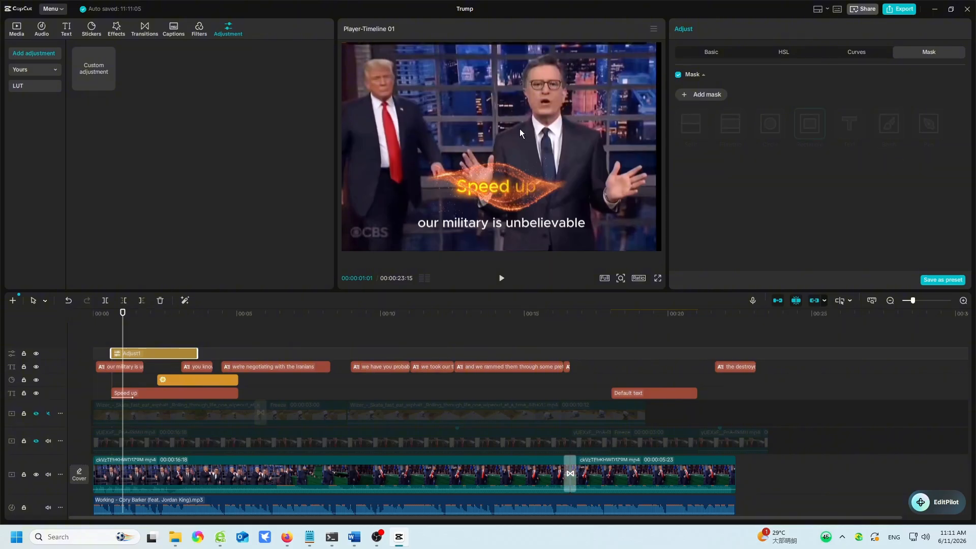
pyautogui.click(53, 87)
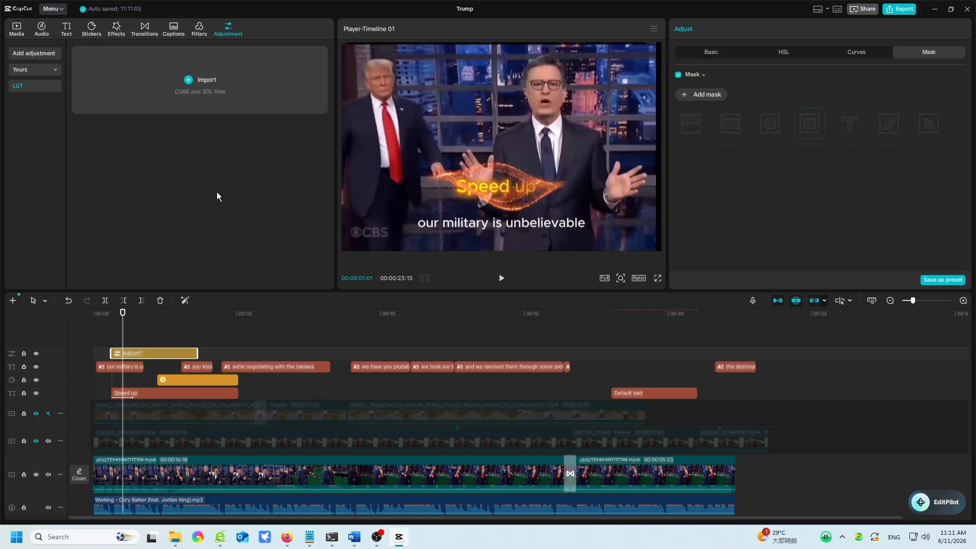
# Open the export settings for the Trump project.
pyautogui.click(17, 29)
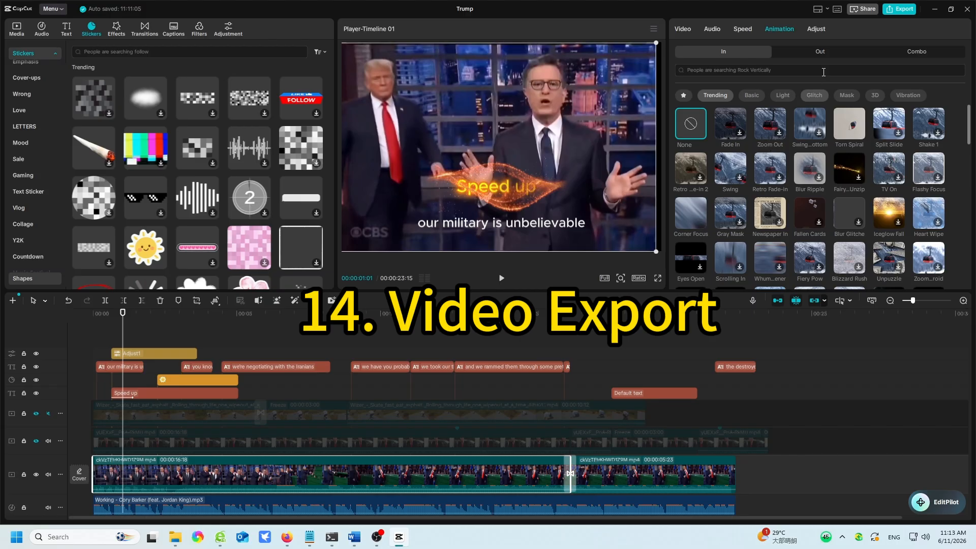
pyautogui.click(893, 11)
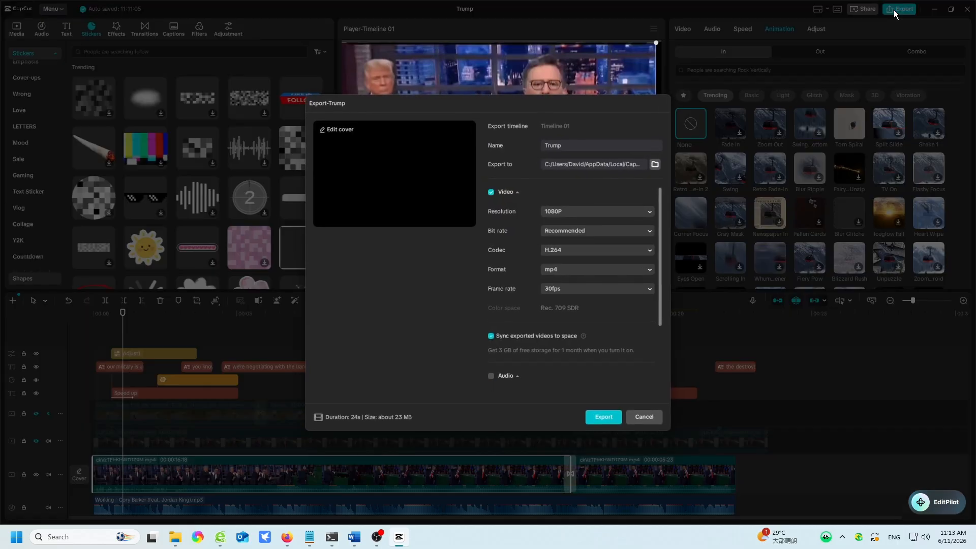